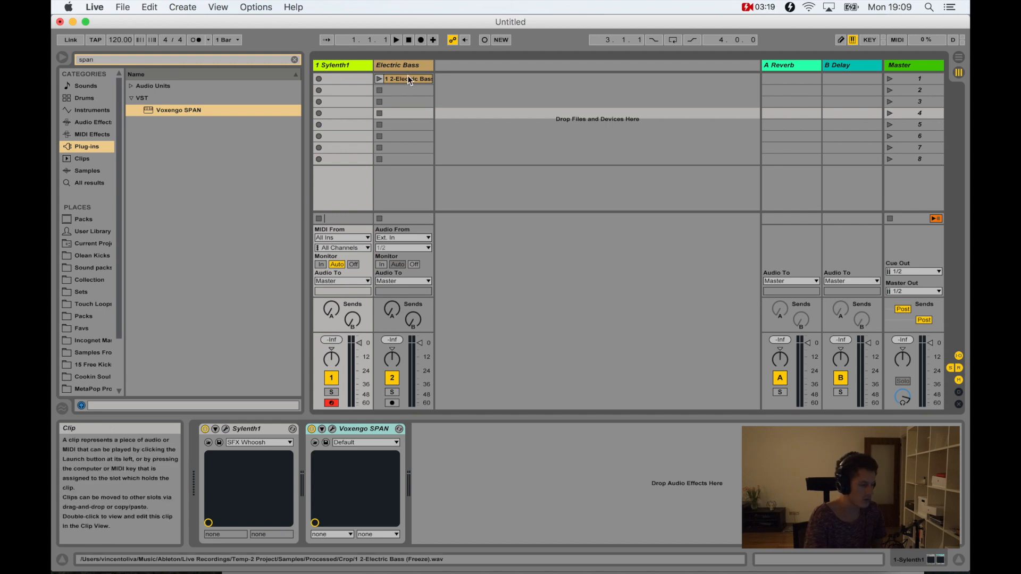
Open the Electric Bass track's Voxengo SPAN analyzer, move it clear of the clips, and keep its spectrum mode at High Res
{"action": "left_click", "coordinate": [398, 65]}
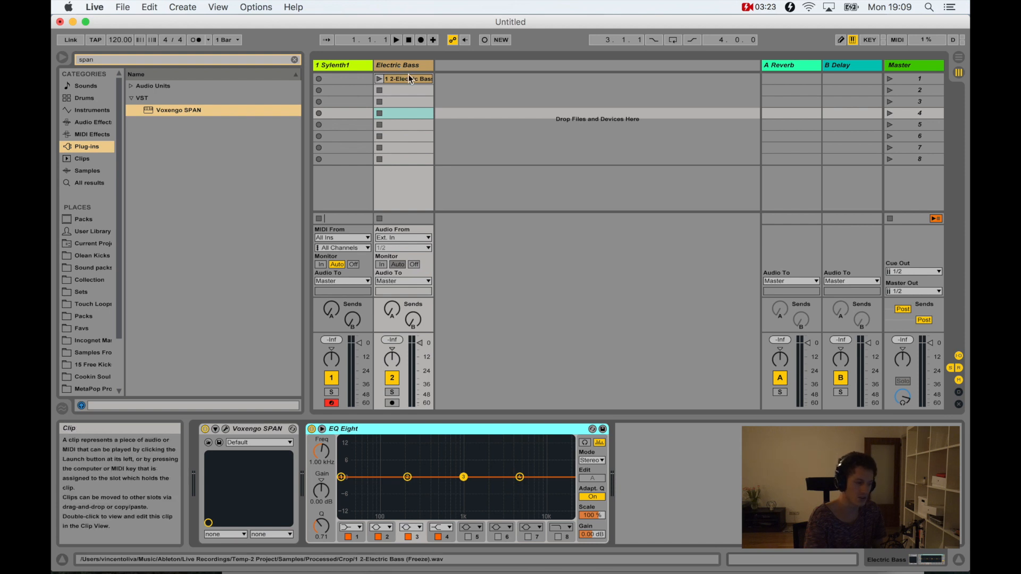
{"action": "left_click", "coordinate": [226, 430]}
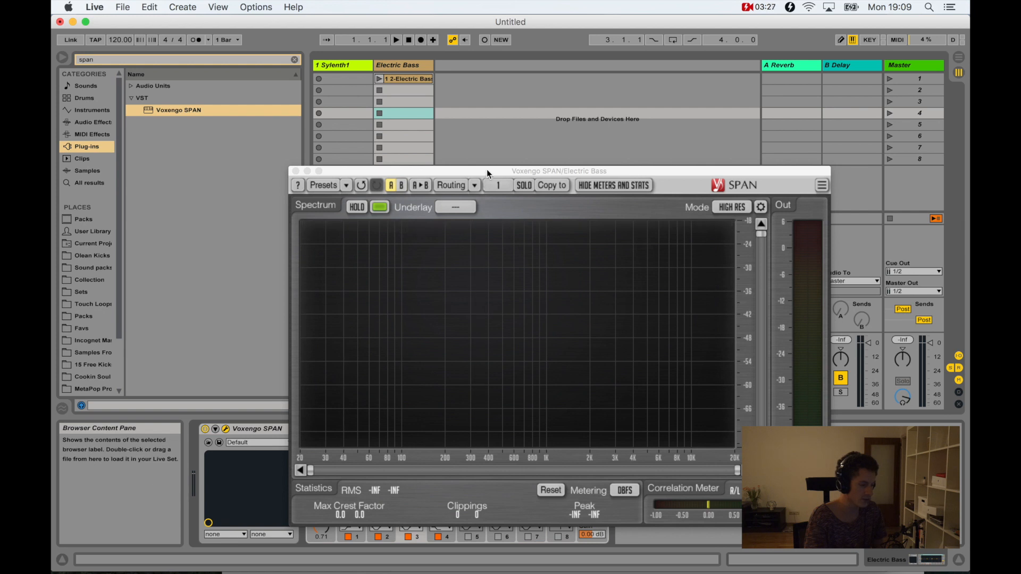
{"action": "left_click_drag", "start_coordinate": [486, 172], "coordinate": [633, 34]}
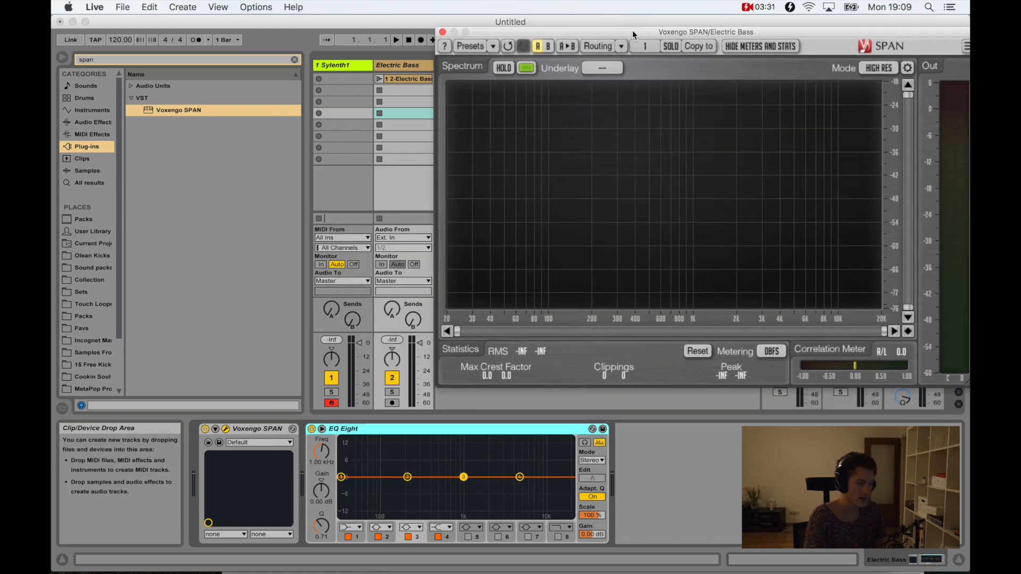
{"action": "left_click", "coordinate": [882, 71]}
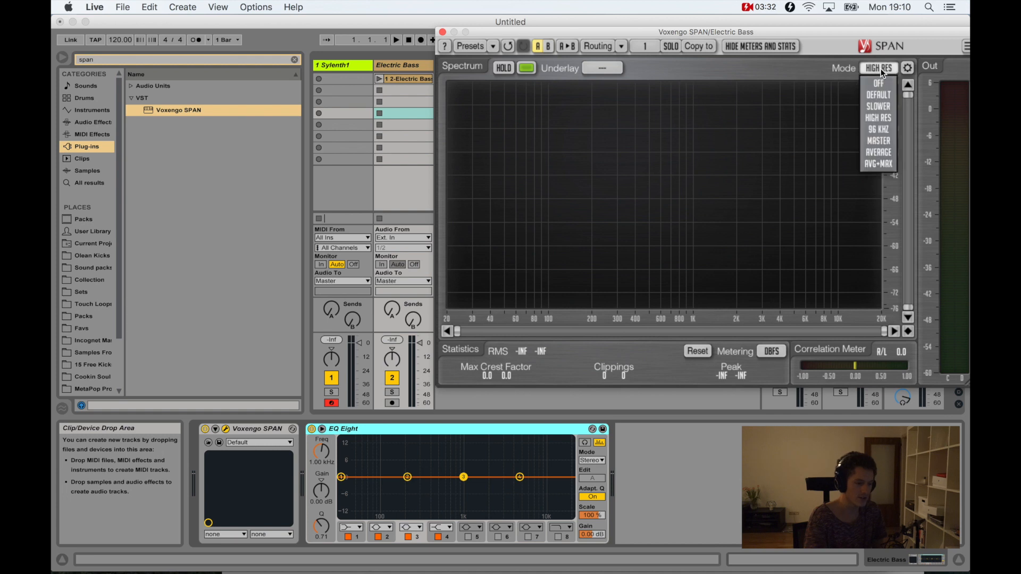
{"action": "left_click", "coordinate": [883, 109]}
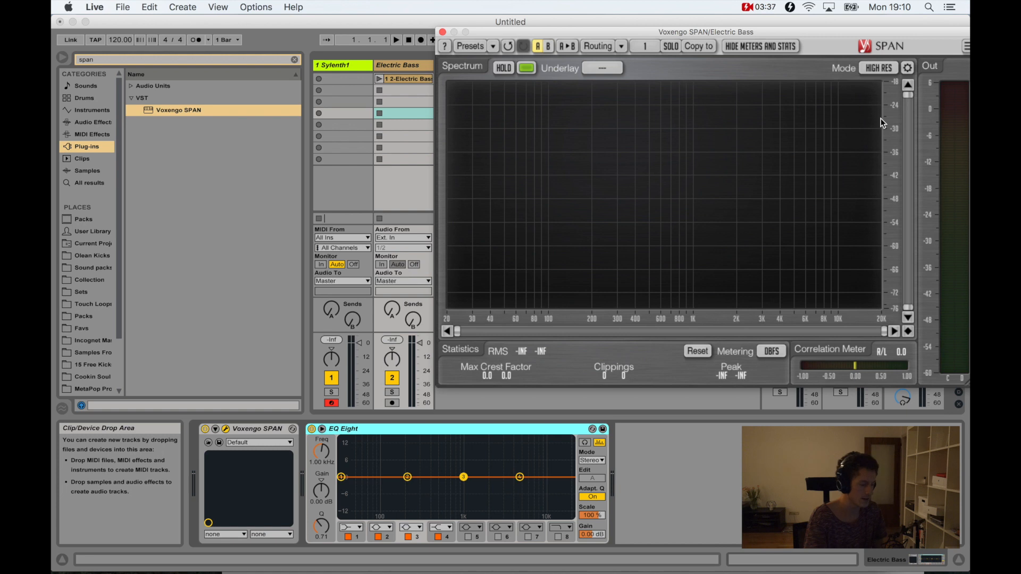
Set the master track volume to -1.0 dB, uncovering the mixer and returning the analyzer window beside the bass track
{"action": "left_click_drag", "start_coordinate": [560, 33], "coordinate": [379, 343]}
{"action": "left_click", "coordinate": [913, 347]}
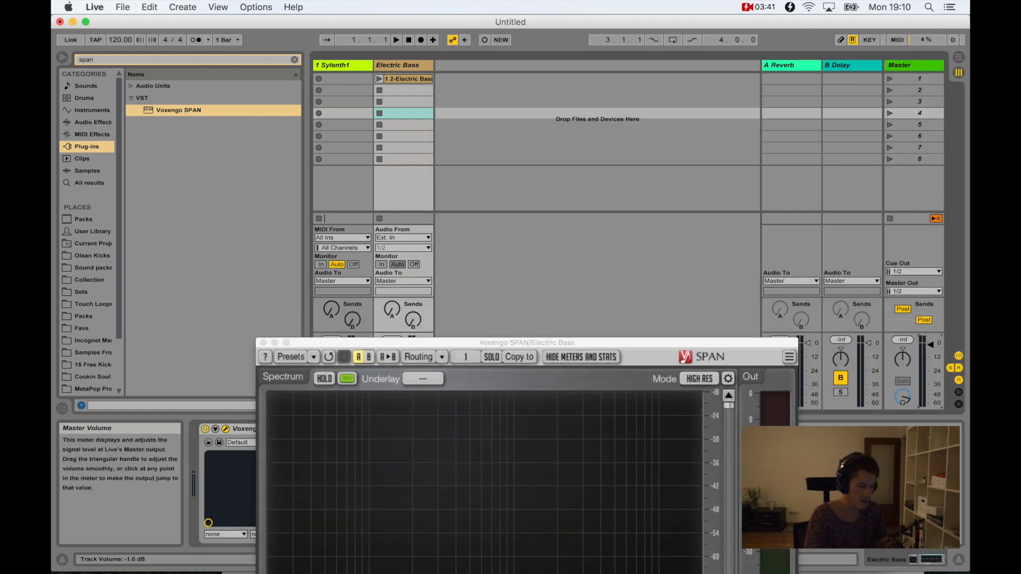
{"action": "left_click", "coordinate": [715, 342]}
{"action": "left_click_drag", "start_coordinate": [713, 344], "coordinate": [901, 39]}
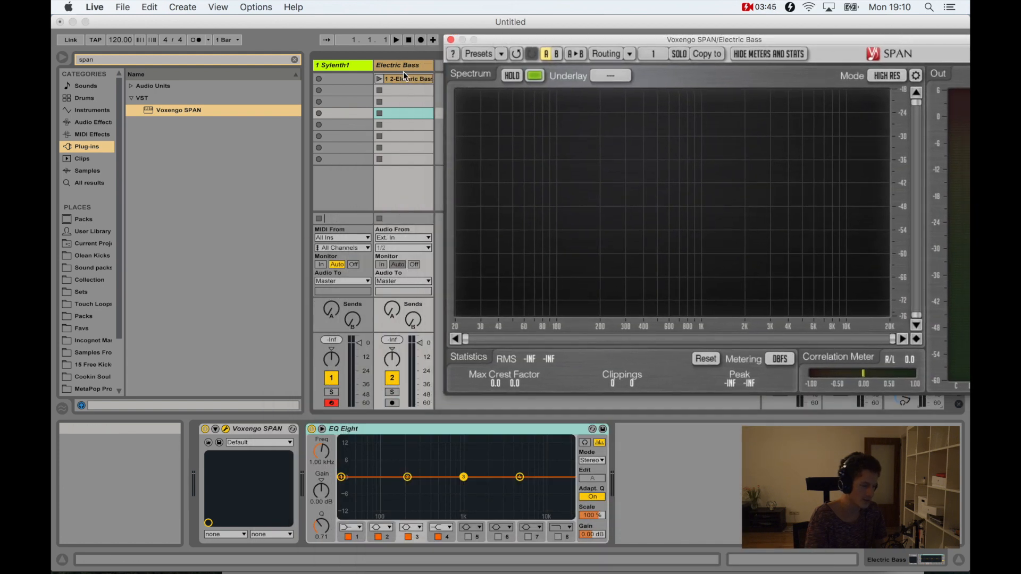
Play the Electric Bass clip, turn on Hold in its SPAN analyzer to capture the spectrum, and stop playback
{"action": "left_click", "coordinate": [381, 78]}
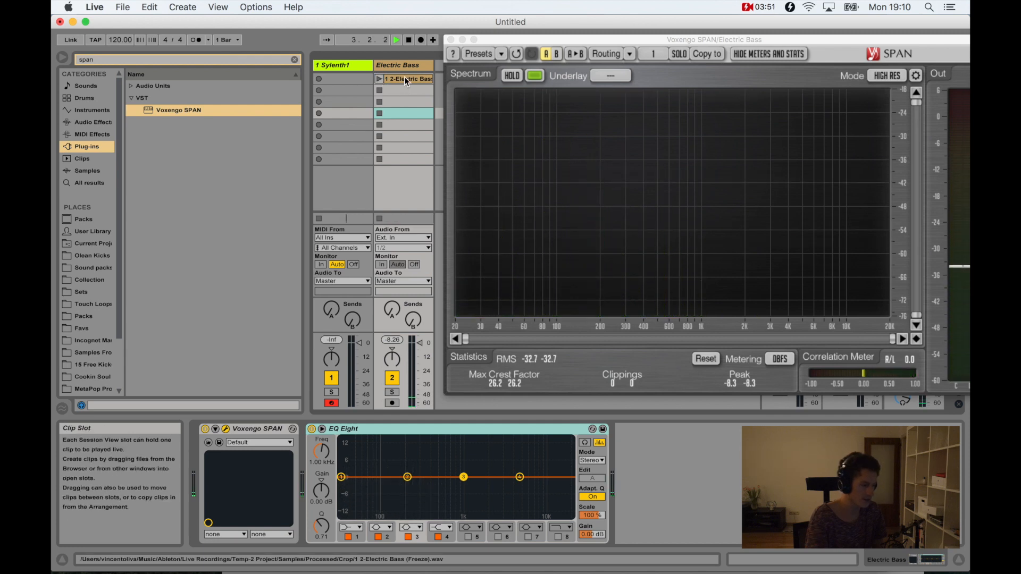
{"action": "double_click", "coordinate": [408, 41]}
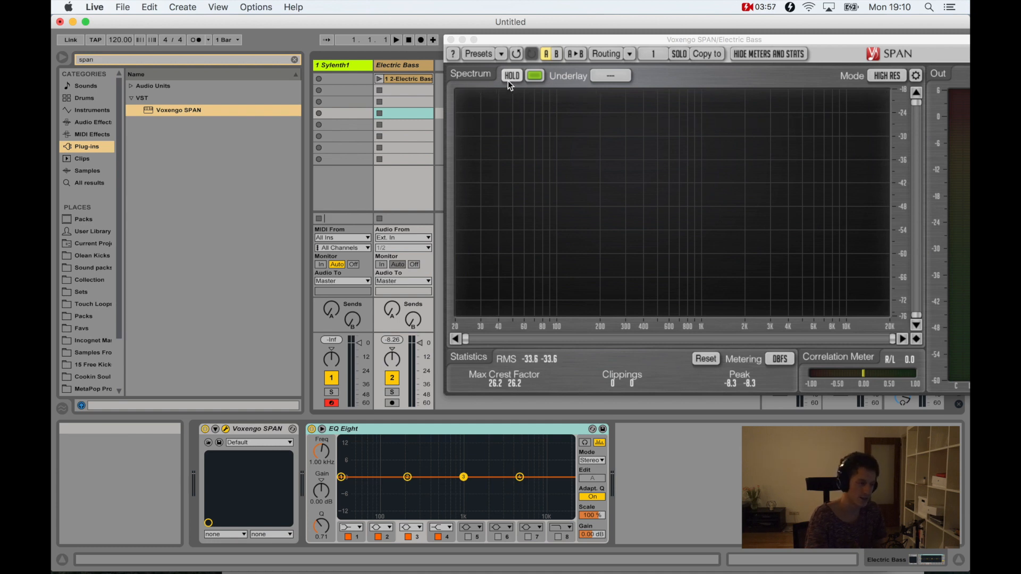
{"action": "left_click", "coordinate": [379, 79]}
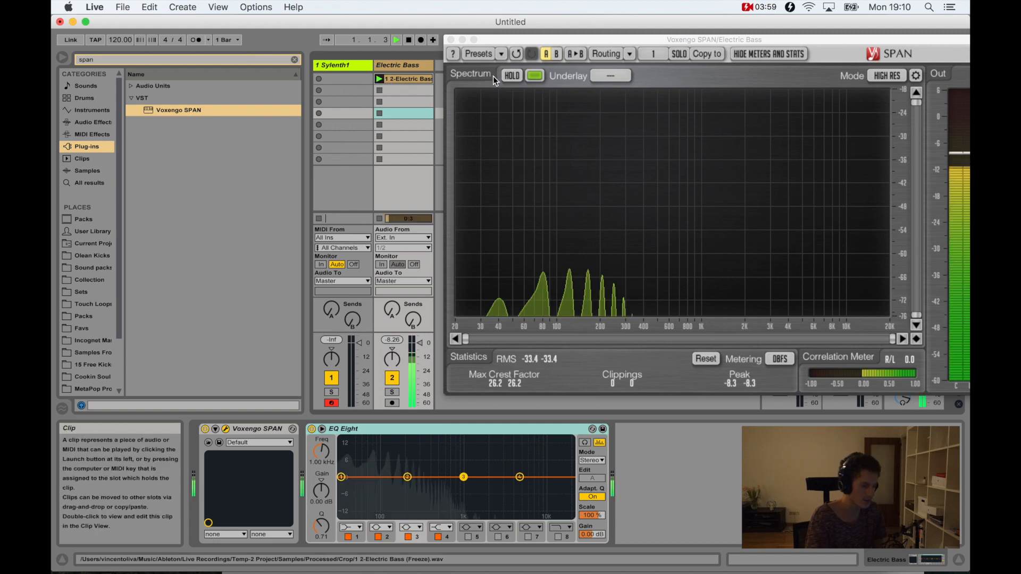
{"action": "left_click", "coordinate": [510, 78]}
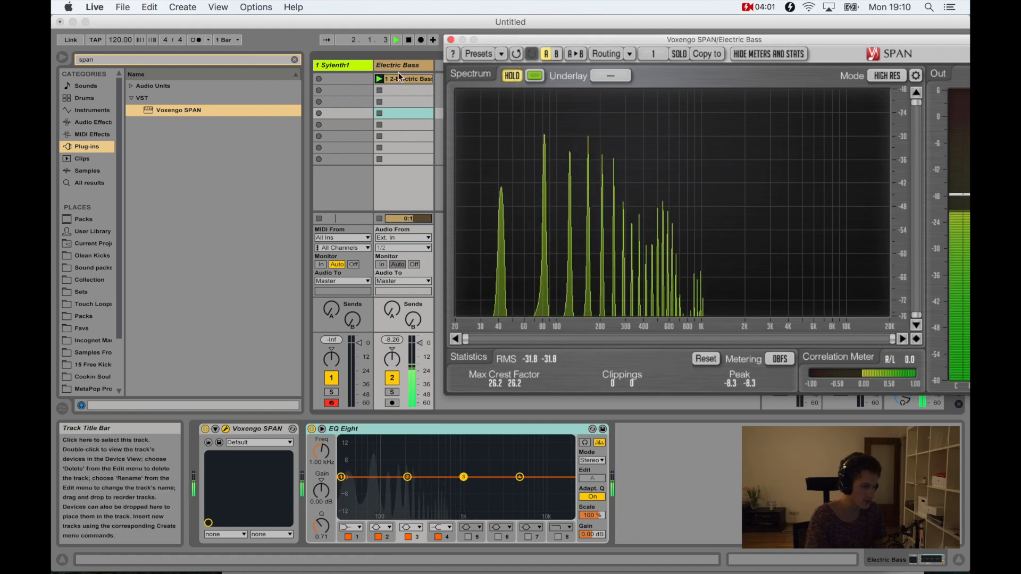
{"action": "left_click", "coordinate": [406, 40]}
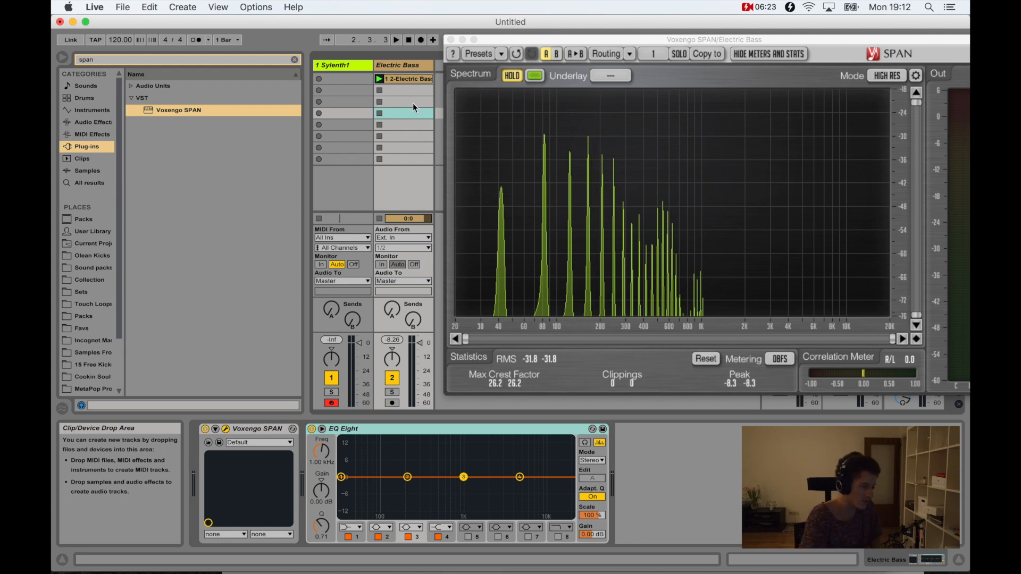
Open the Sylenth1 synth on the first track and insert a new initialized preset
{"action": "left_click", "coordinate": [351, 65]}
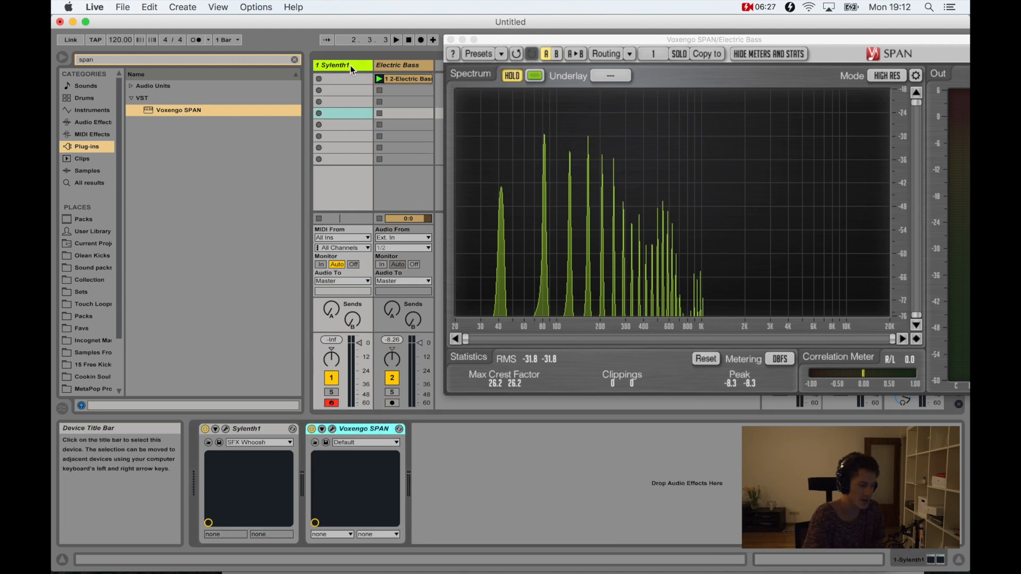
{"action": "left_click", "coordinate": [226, 429]}
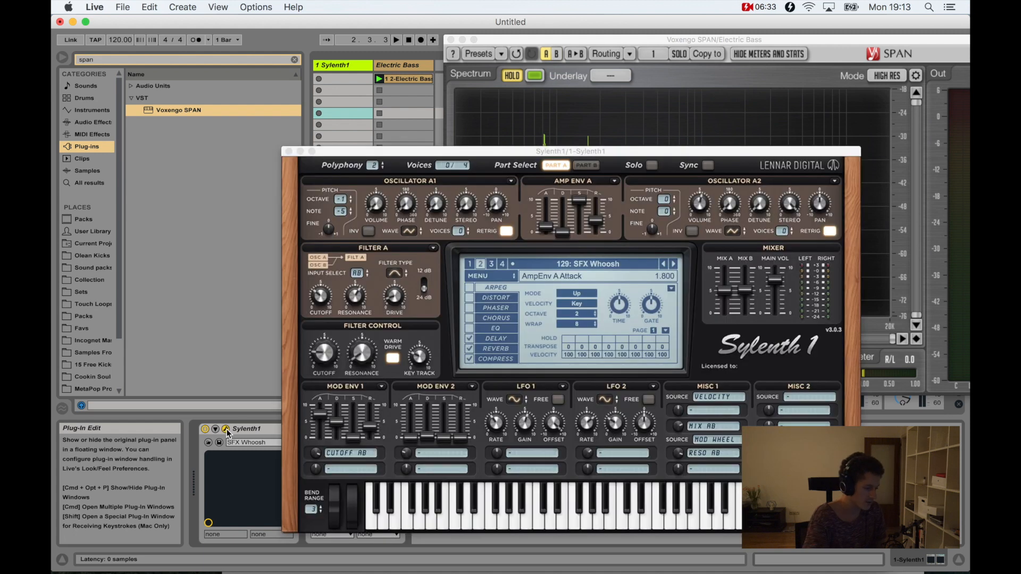
{"action": "left_click", "coordinate": [497, 276]}
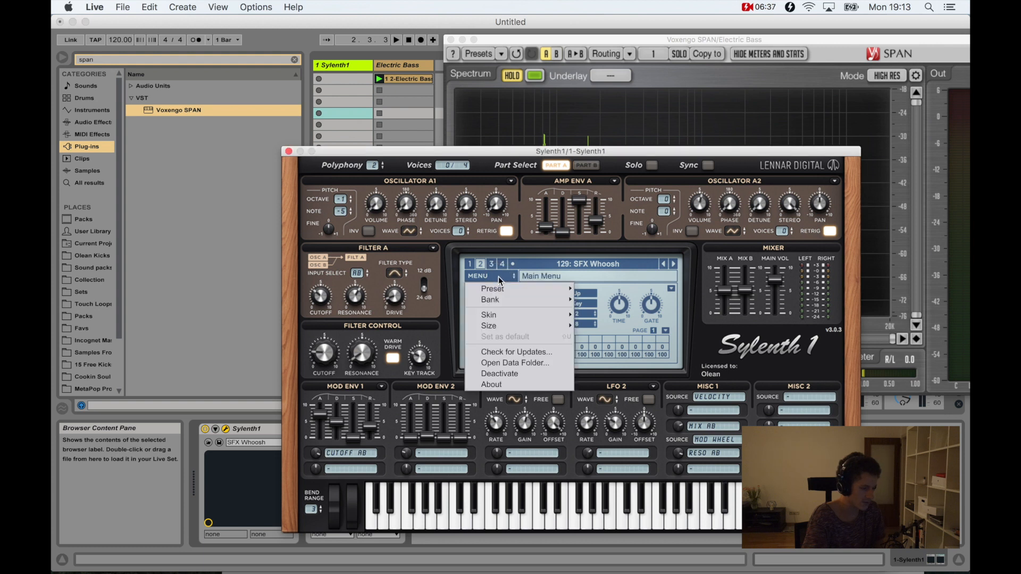
{"action": "mouse_move", "coordinate": [553, 289]}
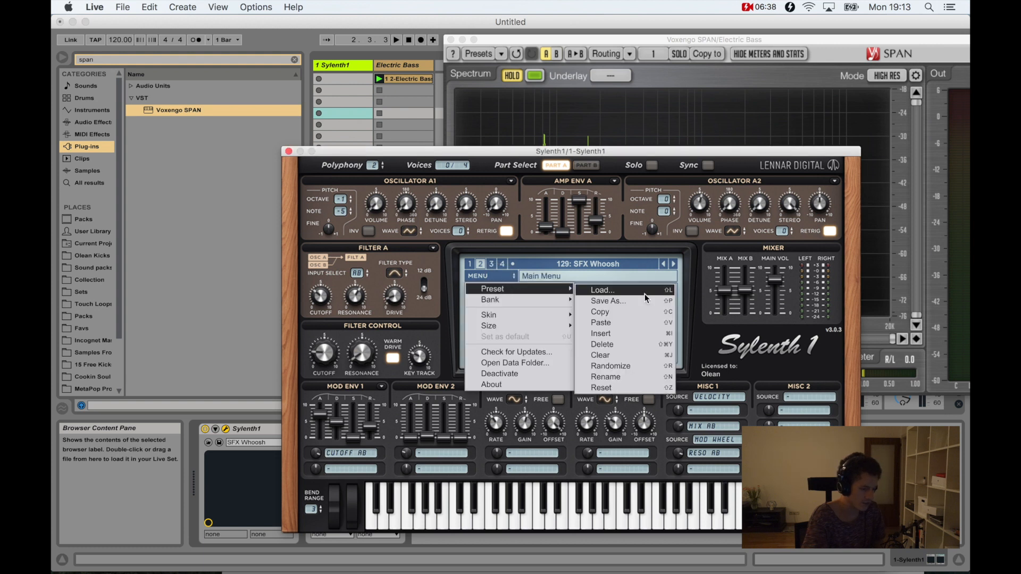
{"action": "left_click", "coordinate": [622, 333]}
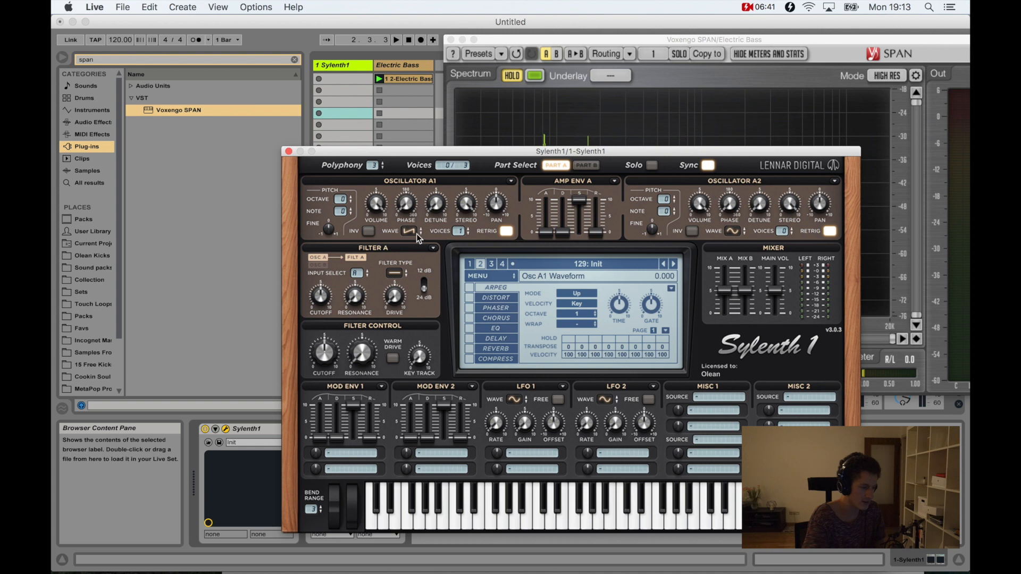
Move the synth window out of the way and open the Sylenth1 track's SPAN analyzer level with the bass track's analyzer
{"action": "left_click_drag", "start_coordinate": [607, 159], "coordinate": [607, 261]}
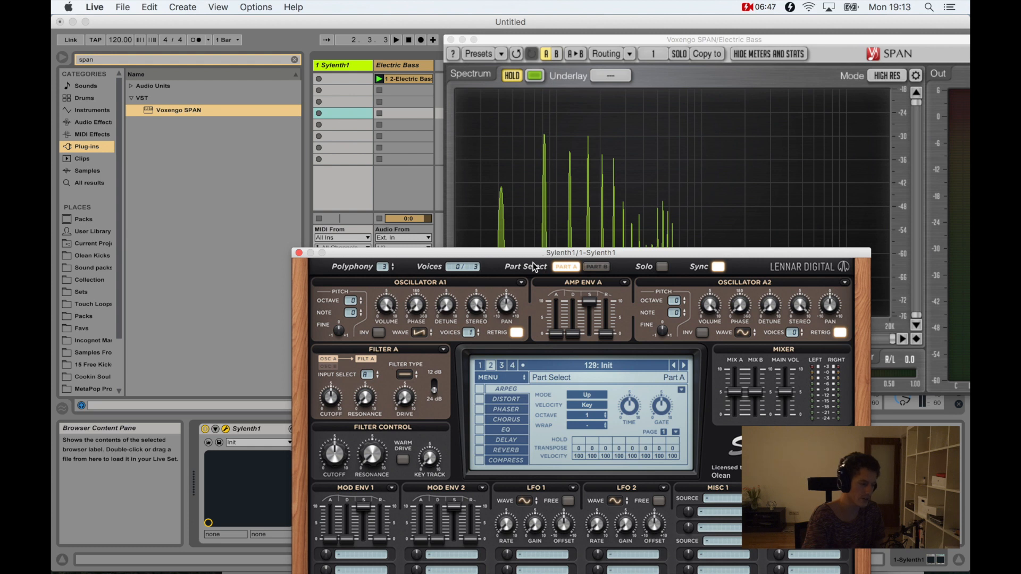
{"action": "left_click_drag", "start_coordinate": [508, 254], "coordinate": [445, 508]}
{"action": "left_click", "coordinate": [332, 429]}
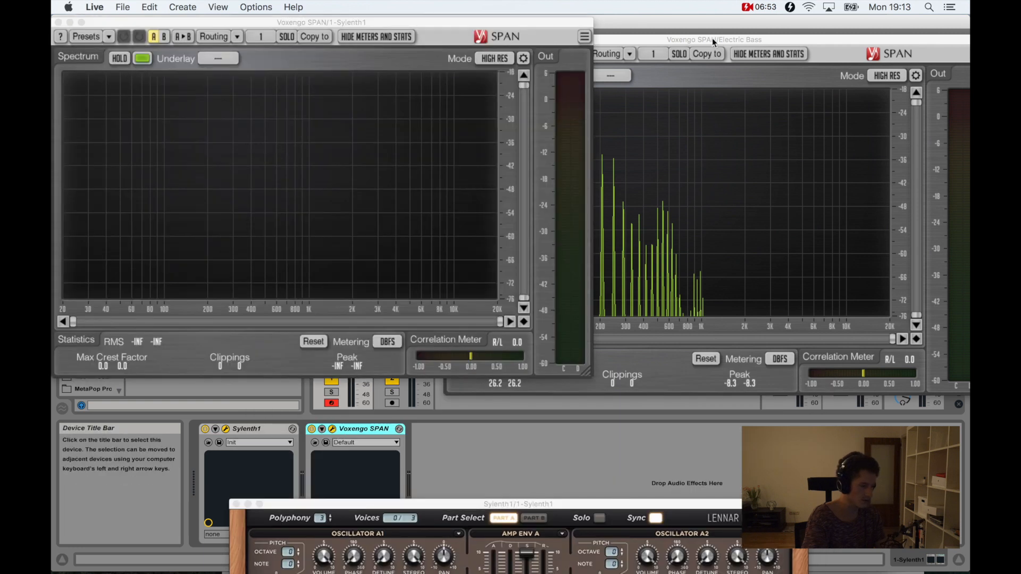
{"action": "left_click_drag", "start_coordinate": [552, 26], "coordinate": [551, 60]}
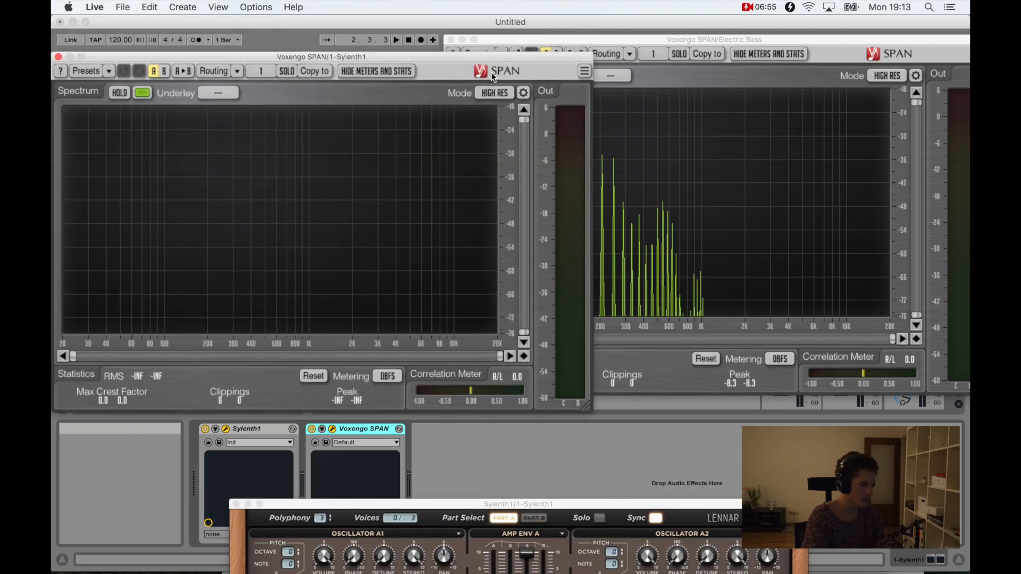
{"action": "left_click_drag", "start_coordinate": [478, 66], "coordinate": [478, 51]}
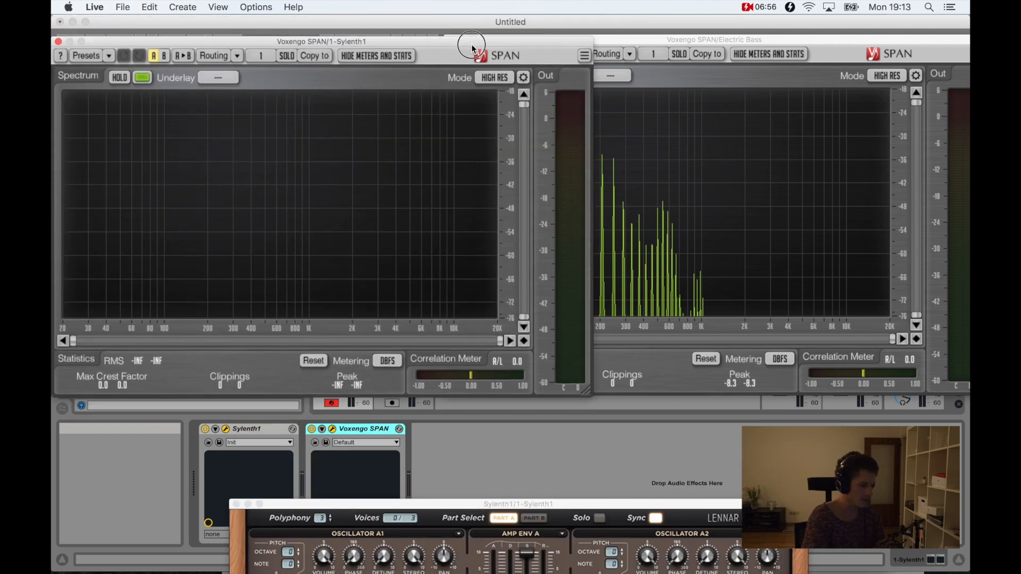
Bring the Sylenth1 window into view and lower its main volume and the sustain of Amp Env A
{"action": "left_click", "coordinate": [490, 486]}
{"action": "left_click_drag", "start_coordinate": [488, 507], "coordinate": [490, 367]}
{"action": "left_click_drag", "start_coordinate": [719, 487], "coordinate": [718, 529]}
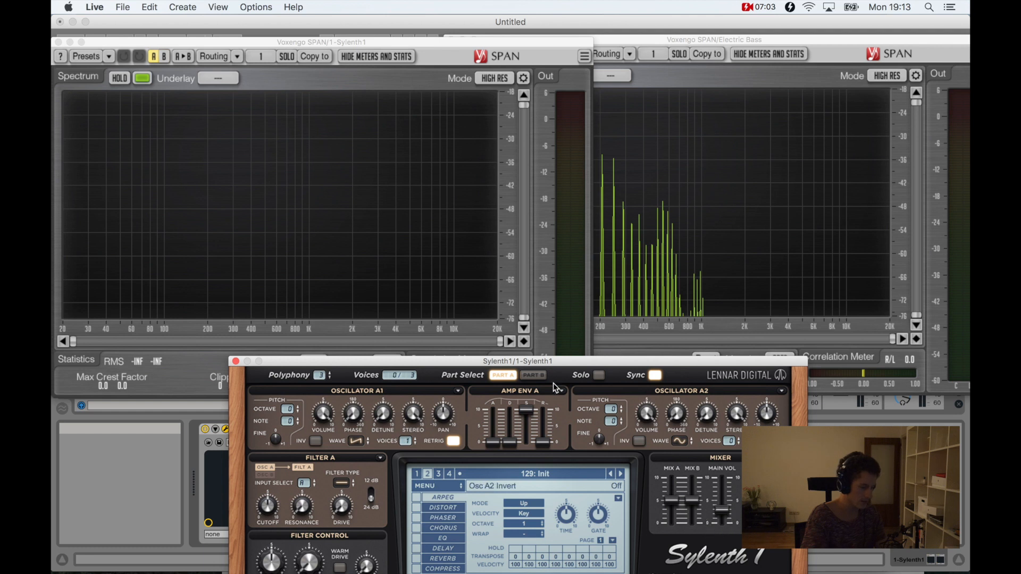
{"action": "left_click_drag", "start_coordinate": [529, 414], "coordinate": [529, 441]}
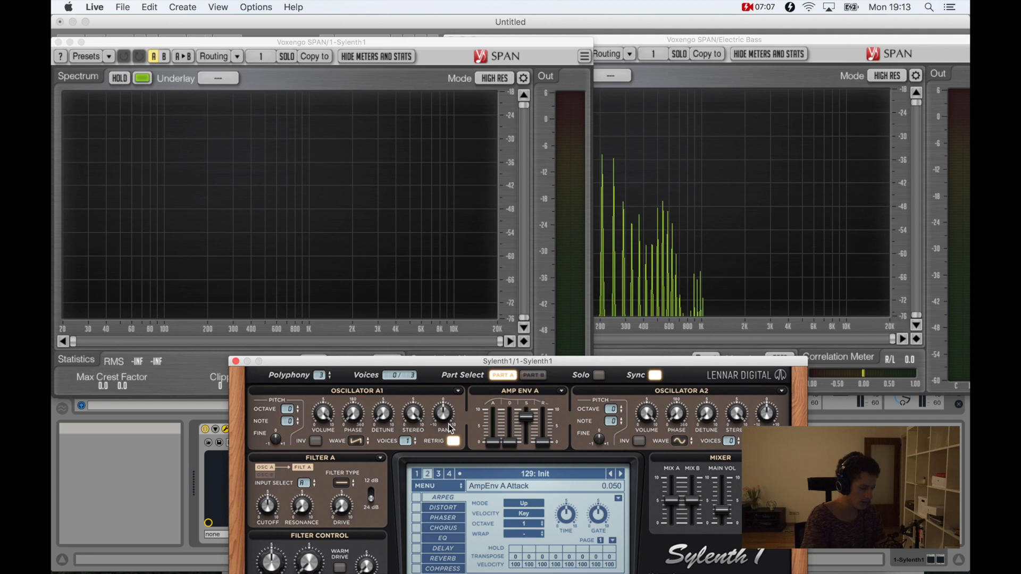
Move the synth window away, hold the played note's spectrum in the Sylenth1 analyzer, and bring the bass analyzer forward for comparison
{"action": "left_click_drag", "start_coordinate": [340, 362], "coordinate": [408, 567]}
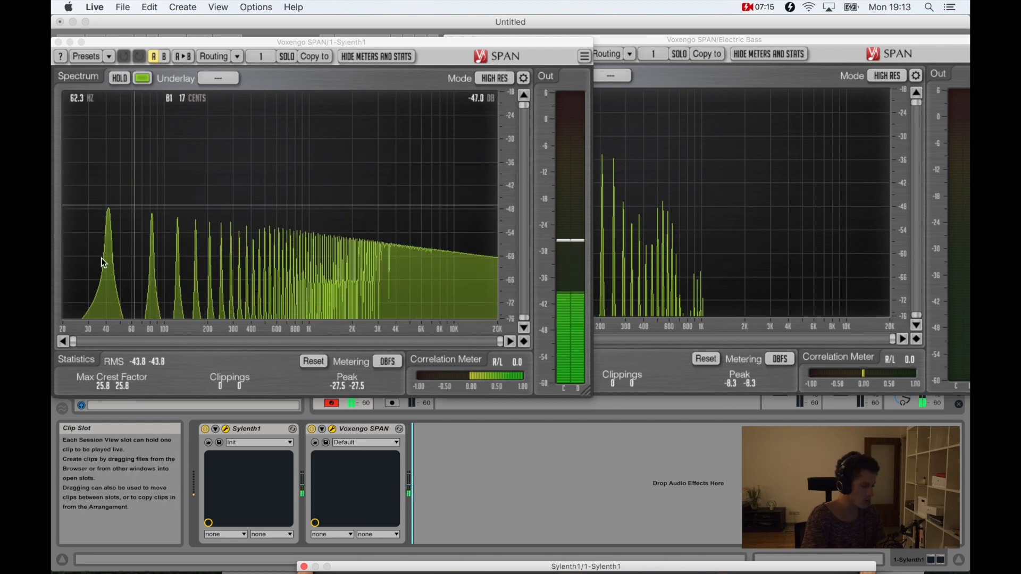
{"action": "left_click", "coordinate": [119, 79]}
{"action": "left_click", "coordinate": [665, 40]}
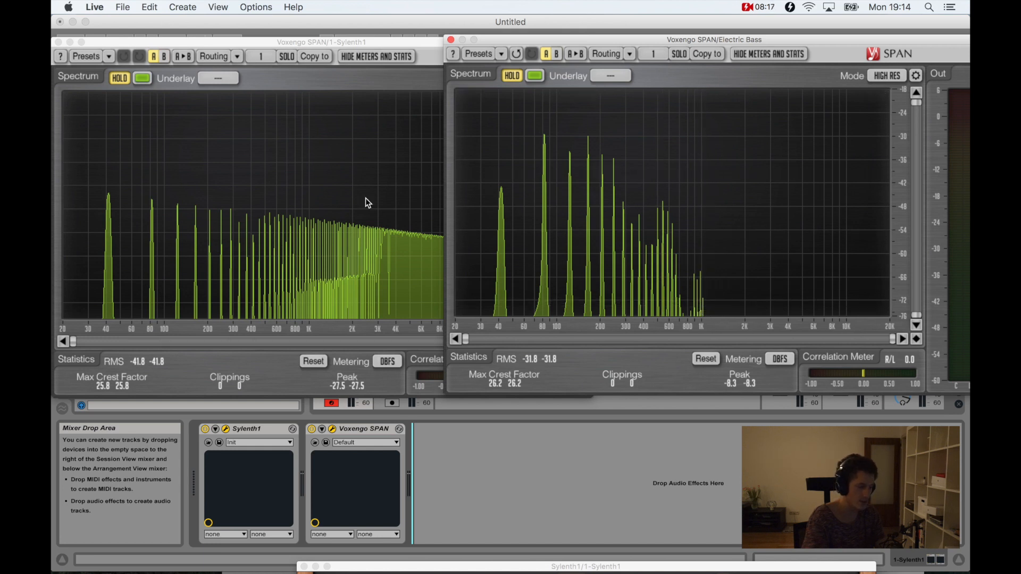
Bring Sylenth1 back into view and set the Filter A type to Lowpass
{"action": "left_click", "coordinate": [226, 429]}
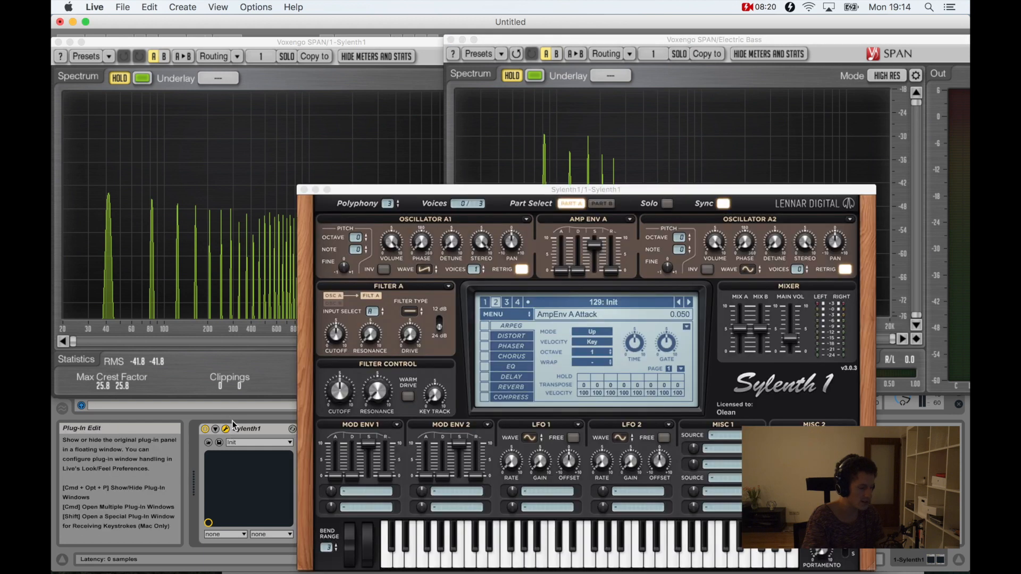
{"action": "left_click", "coordinate": [446, 177]}
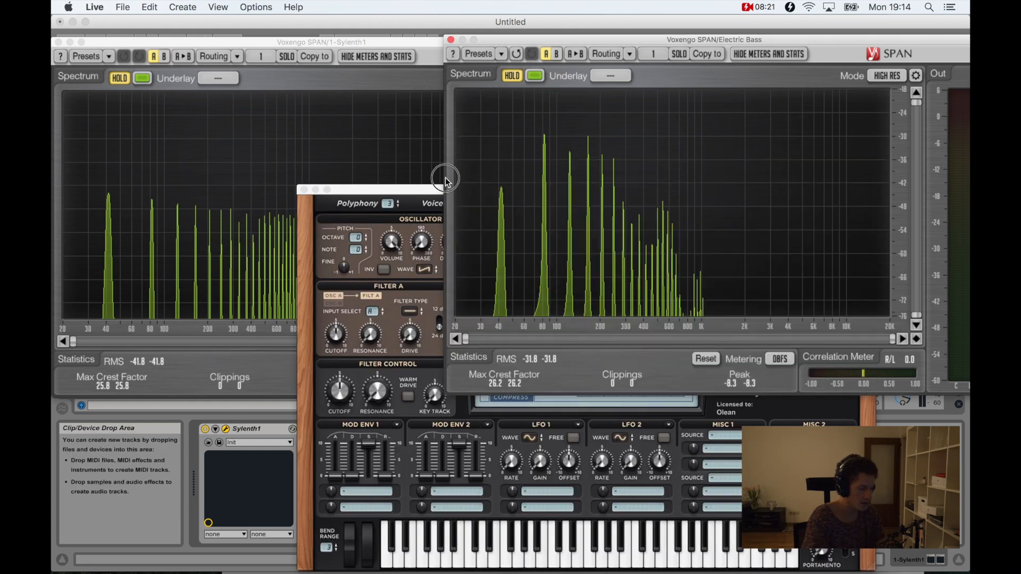
{"action": "left_click_drag", "start_coordinate": [420, 186], "coordinate": [402, 185]}
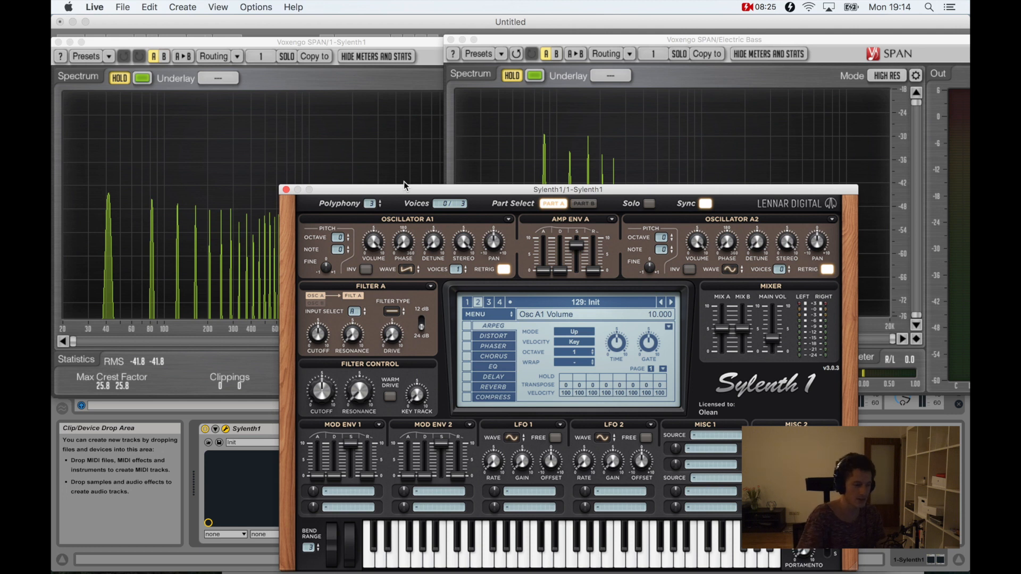
{"action": "mouse_move", "coordinate": [381, 330]}
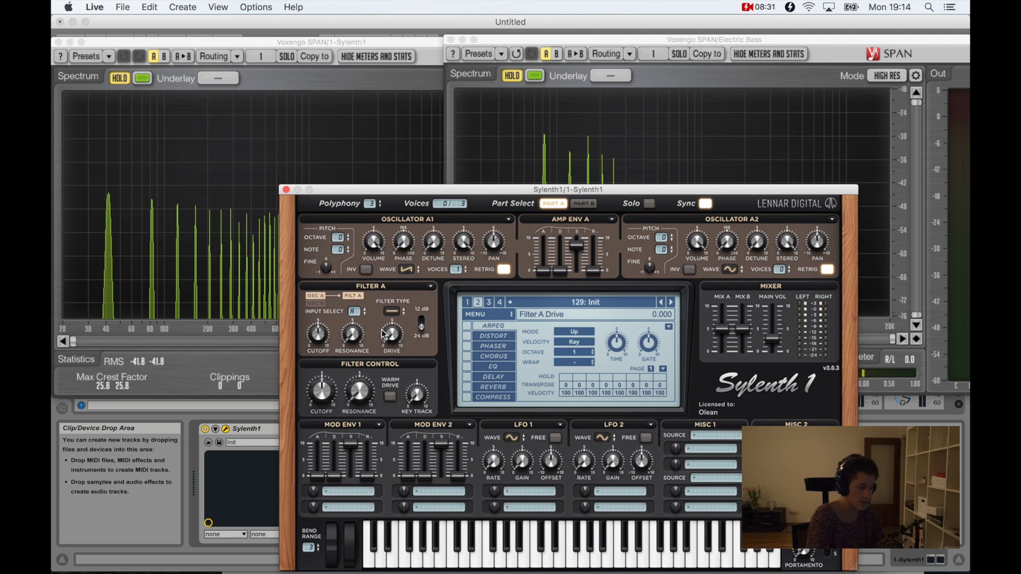
{"action": "left_click", "coordinate": [393, 312]}
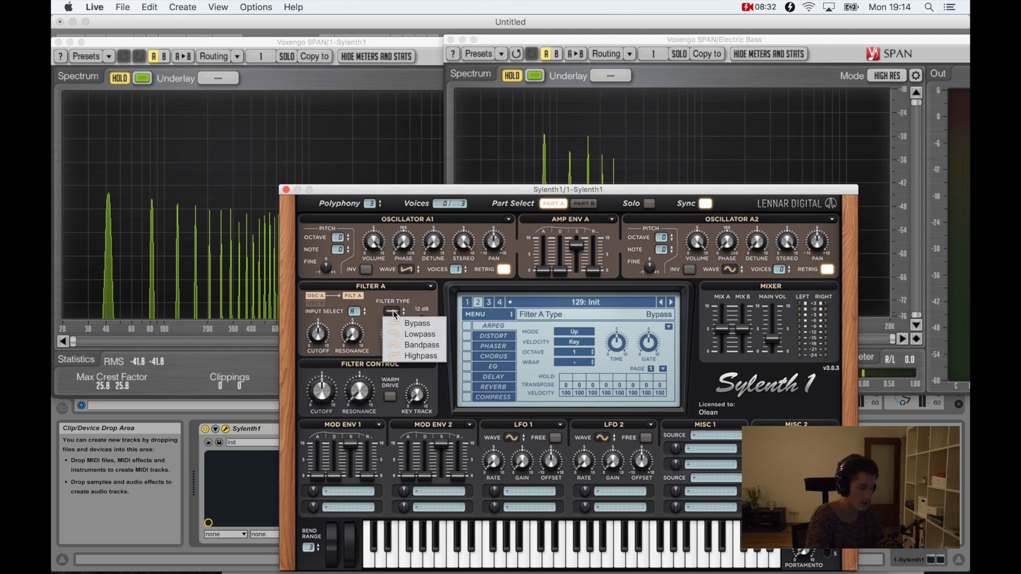
{"action": "left_click", "coordinate": [419, 335]}
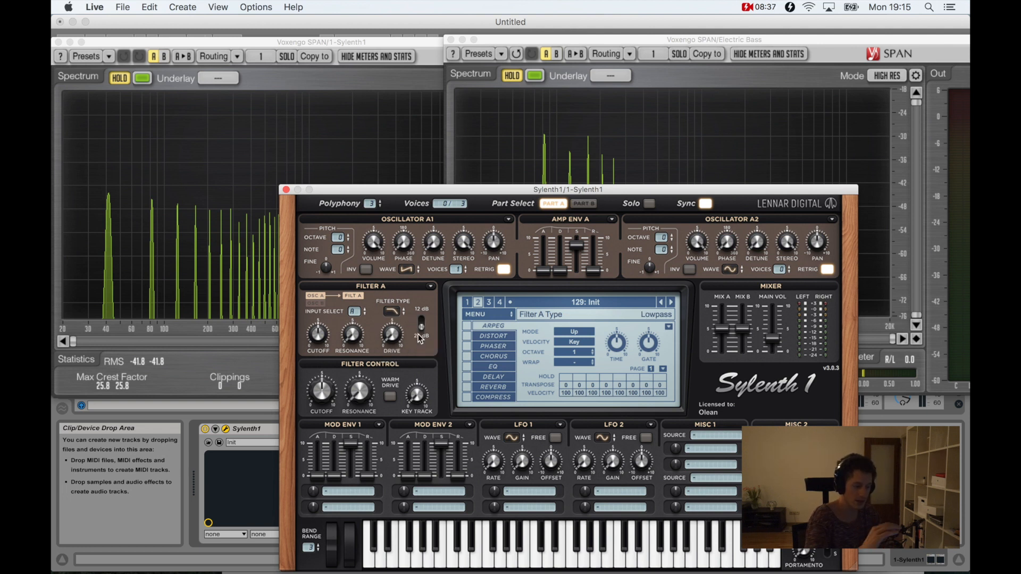
Compare the two held spectra, turn off Hold in the Sylenth1 analyzer, and place the synth window so the live spectrum stays visible
{"action": "left_click_drag", "start_coordinate": [461, 196], "coordinate": [468, 372]}
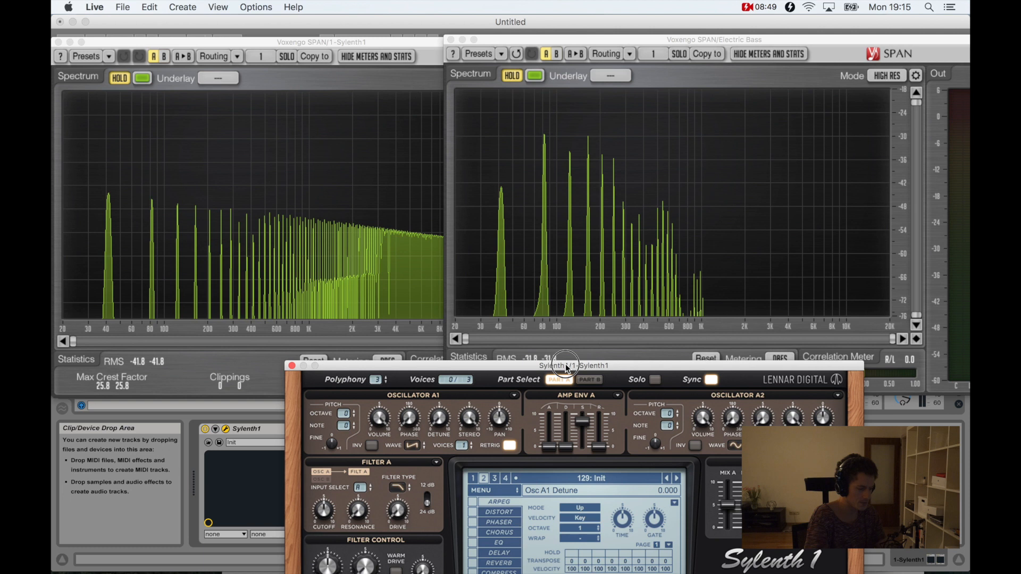
{"action": "left_click_drag", "start_coordinate": [567, 367], "coordinate": [567, 193]}
{"action": "left_click", "coordinate": [112, 80]}
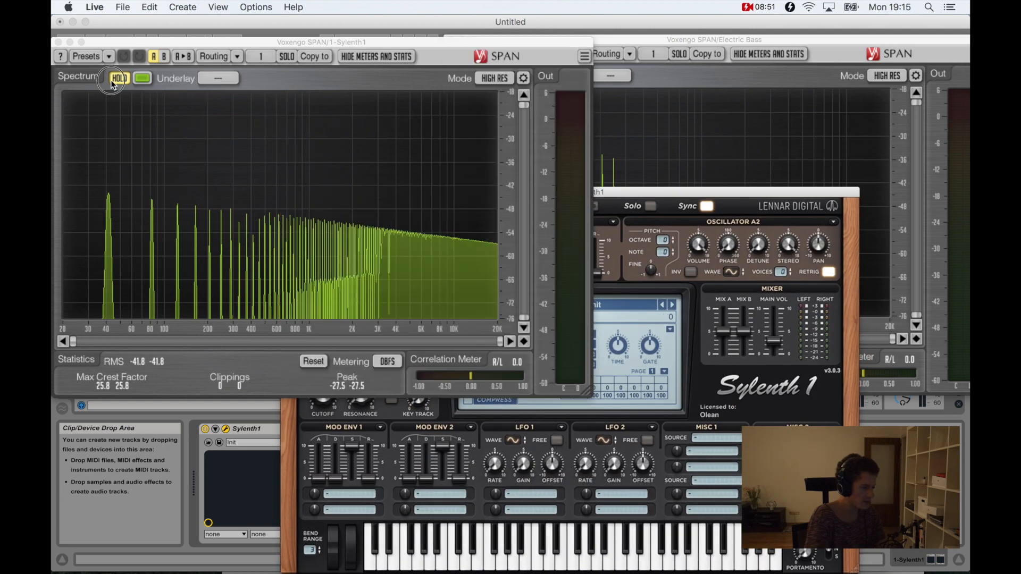
{"action": "left_click", "coordinate": [678, 188]}
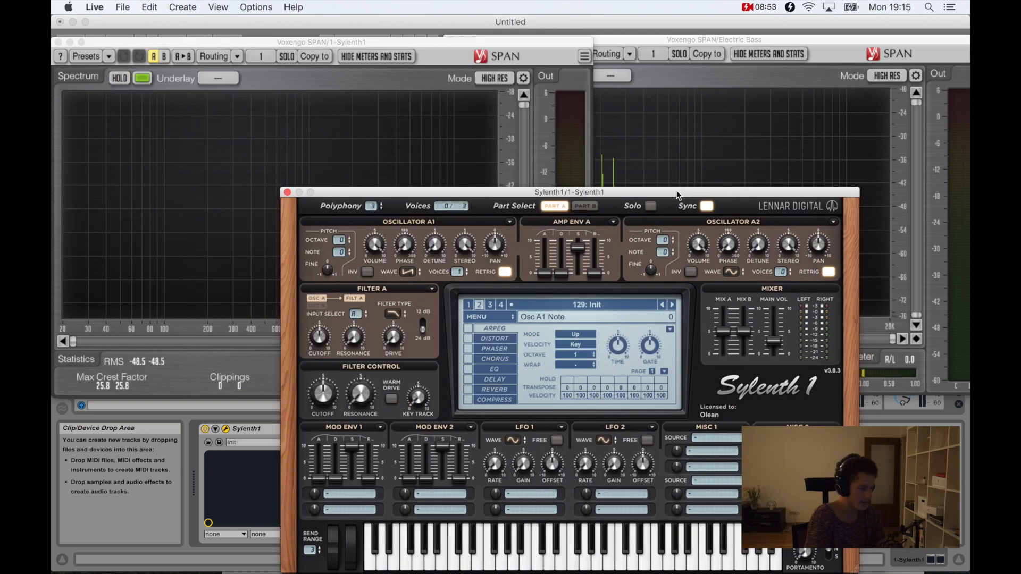
{"action": "left_click_drag", "start_coordinate": [661, 190], "coordinate": [757, 194]}
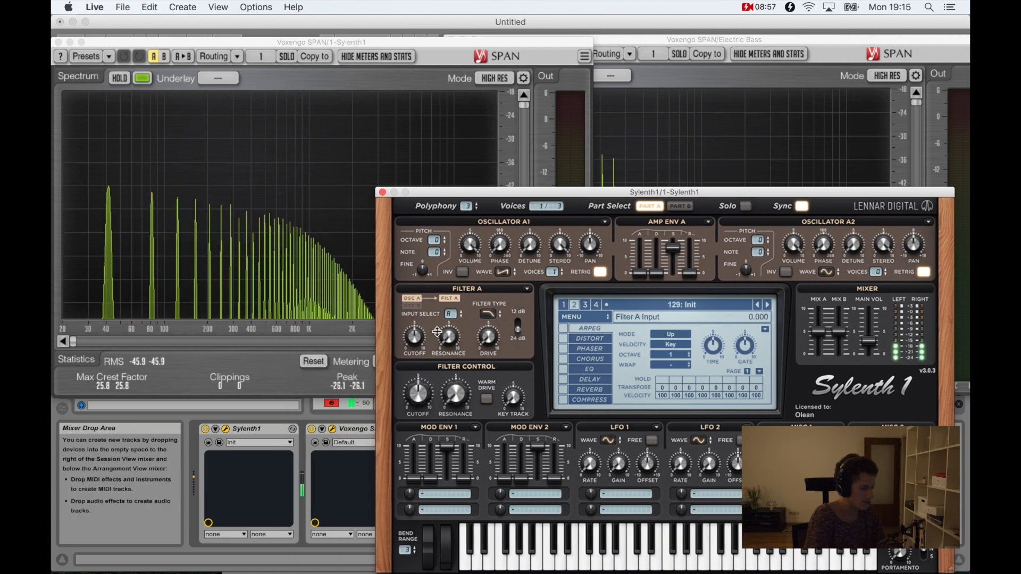
Set the Filter A cutoff to about 3.8, hold the Sylenth1 spectrum, and bring the bass analyzer forward to compare them
{"action": "left_click_drag", "start_coordinate": [417, 342], "coordinate": [418, 363]}
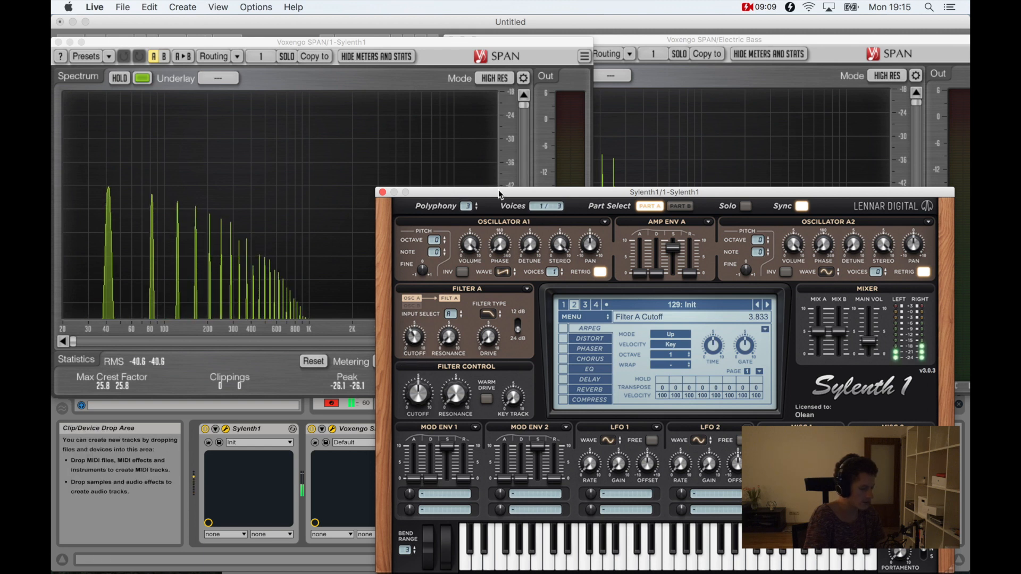
{"action": "left_click", "coordinate": [662, 48]}
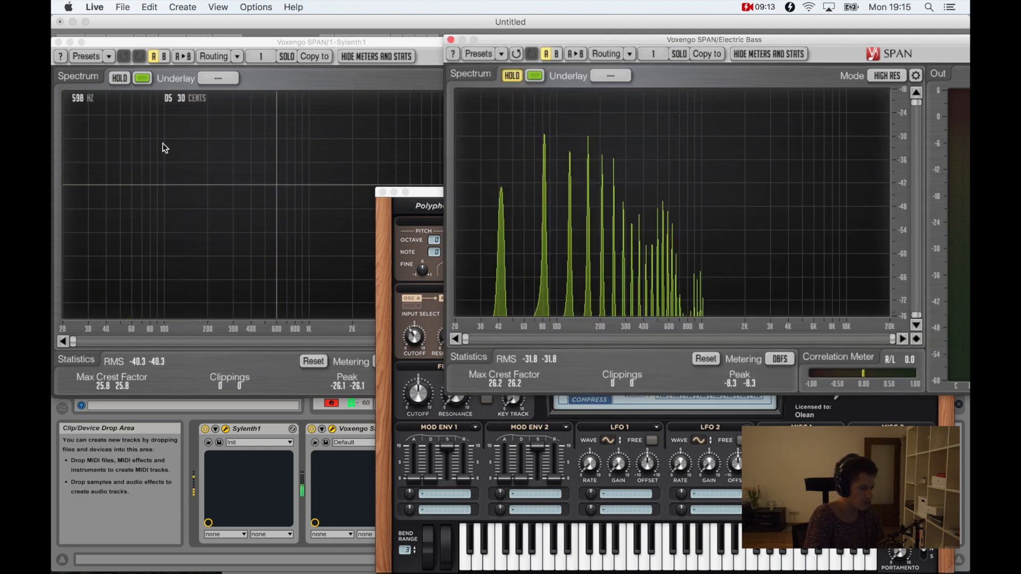
{"action": "left_click", "coordinate": [118, 78]}
{"action": "left_click", "coordinate": [693, 43]}
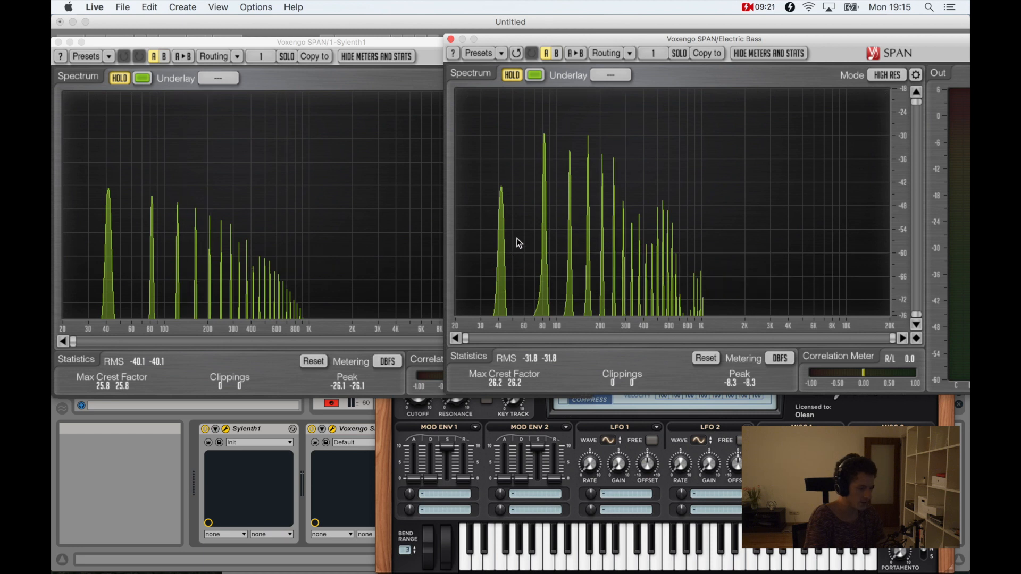
Bring Sylenth1 back into view, raise the Filter A drive, and bring its live spectrum forward to check it
{"action": "left_click", "coordinate": [389, 475]}
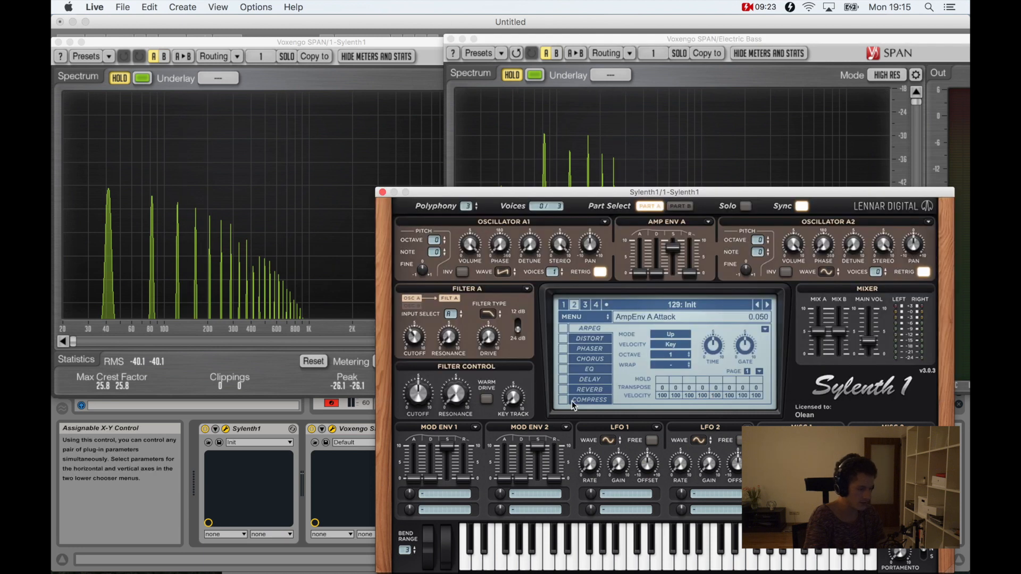
{"action": "left_click", "coordinate": [486, 307]}
{"action": "left_click_drag", "start_coordinate": [484, 302], "coordinate": [483, 297]}
{"action": "left_click_drag", "start_coordinate": [494, 344], "coordinate": [494, 332]}
{"action": "left_click", "coordinate": [166, 48]}
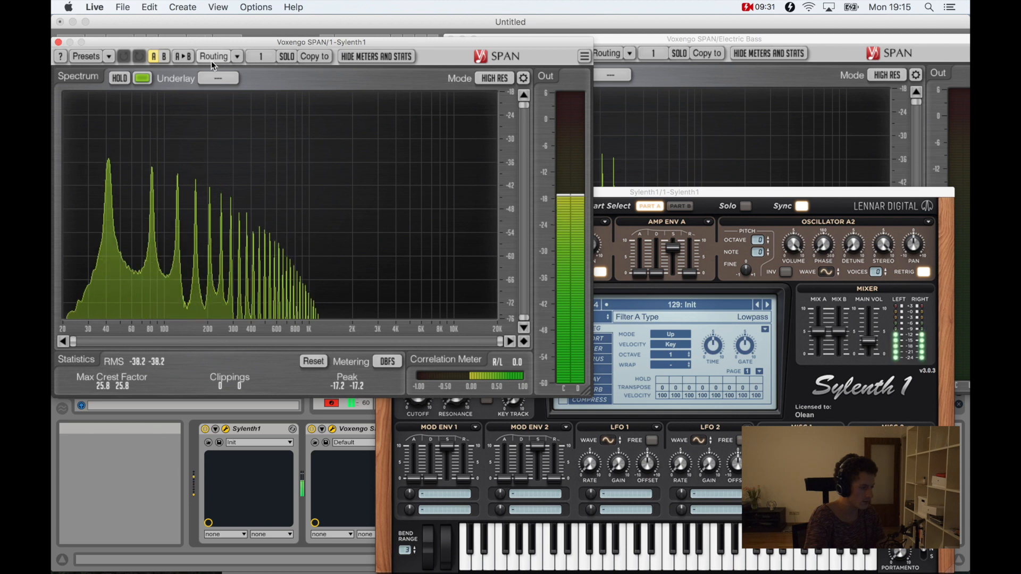
Set the Amp Env A sustain to about 7.4 and hold the Sylenth1 spectrum for comparison beside the bass analyzer
{"action": "left_click", "coordinate": [683, 251]}
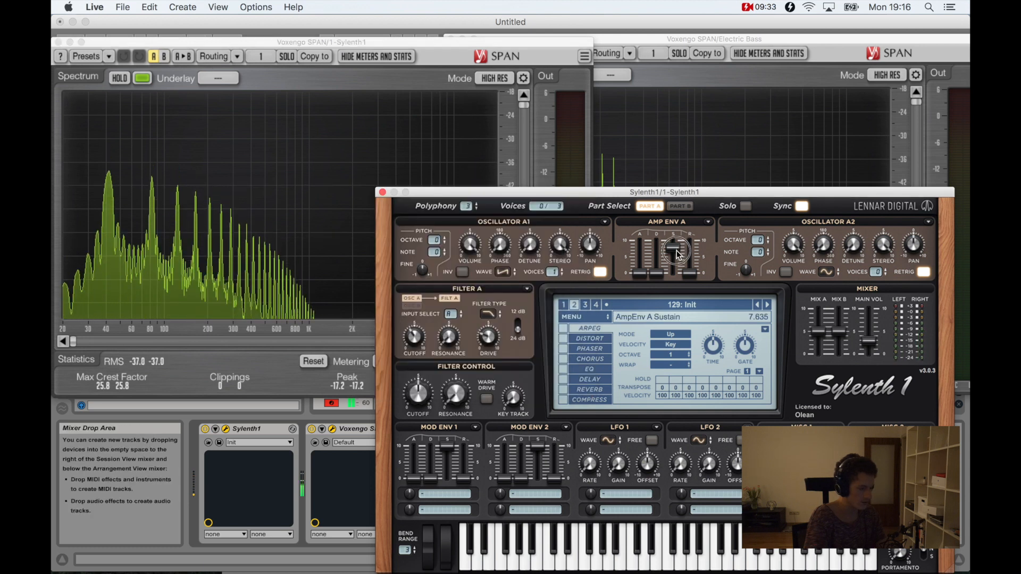
{"action": "left_click", "coordinate": [124, 81]}
{"action": "left_click", "coordinate": [123, 81]}
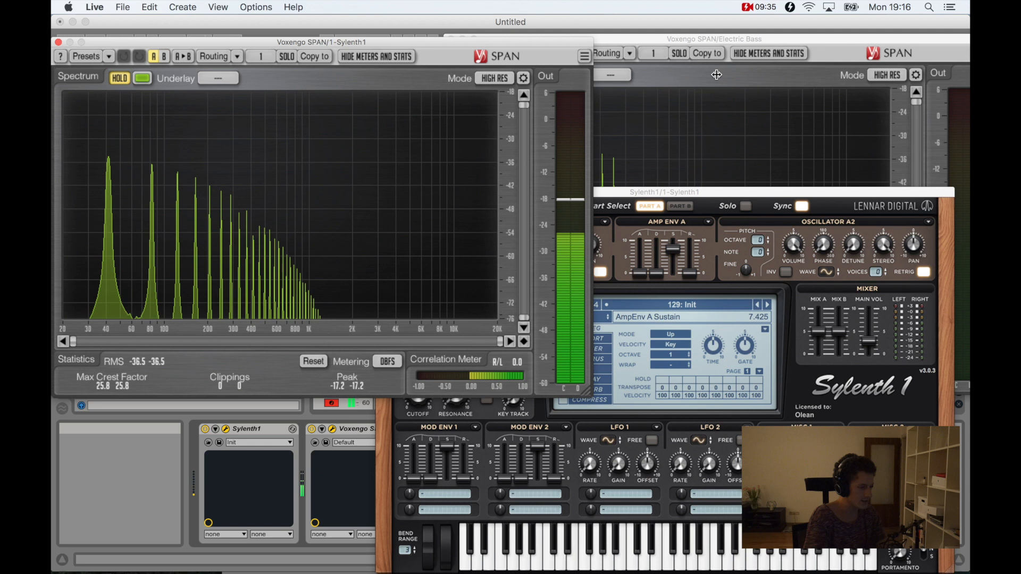
{"action": "left_click", "coordinate": [672, 42]}
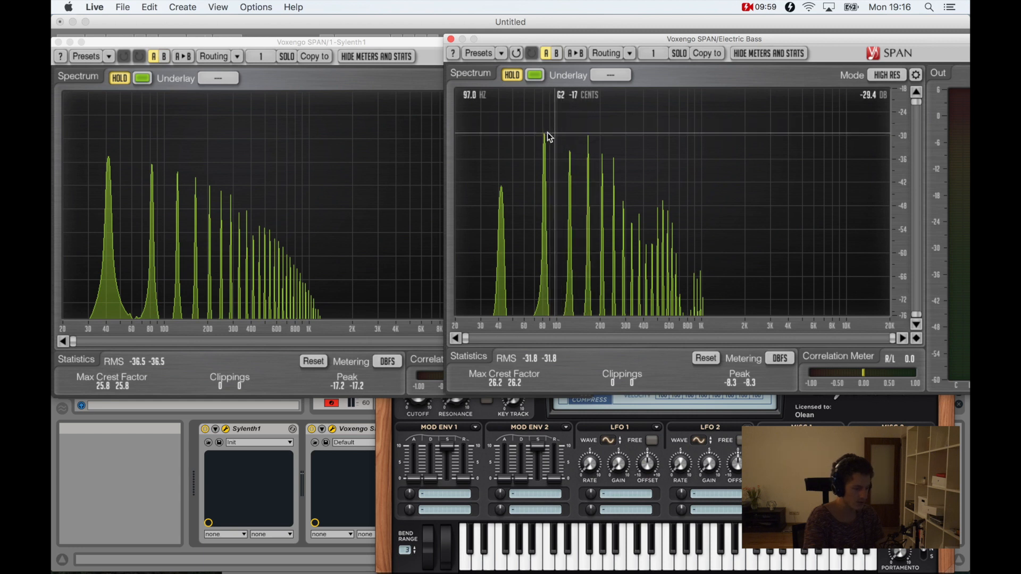
Turn off Hold in the Sylenth1 analyzer and try a higher Filter A resonance
{"action": "left_click", "coordinate": [385, 442]}
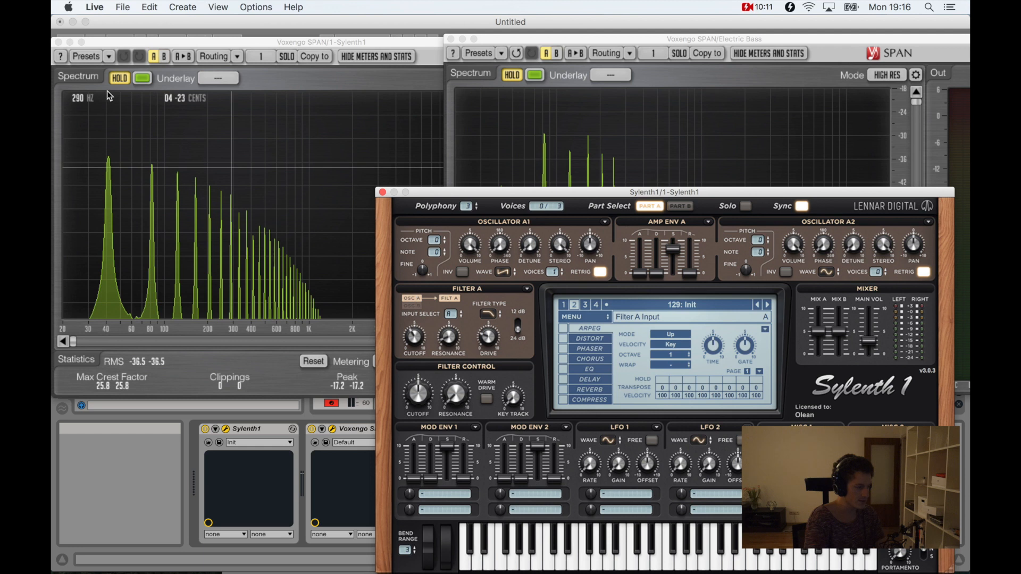
{"action": "left_click", "coordinate": [346, 125]}
{"action": "left_click", "coordinate": [638, 192]}
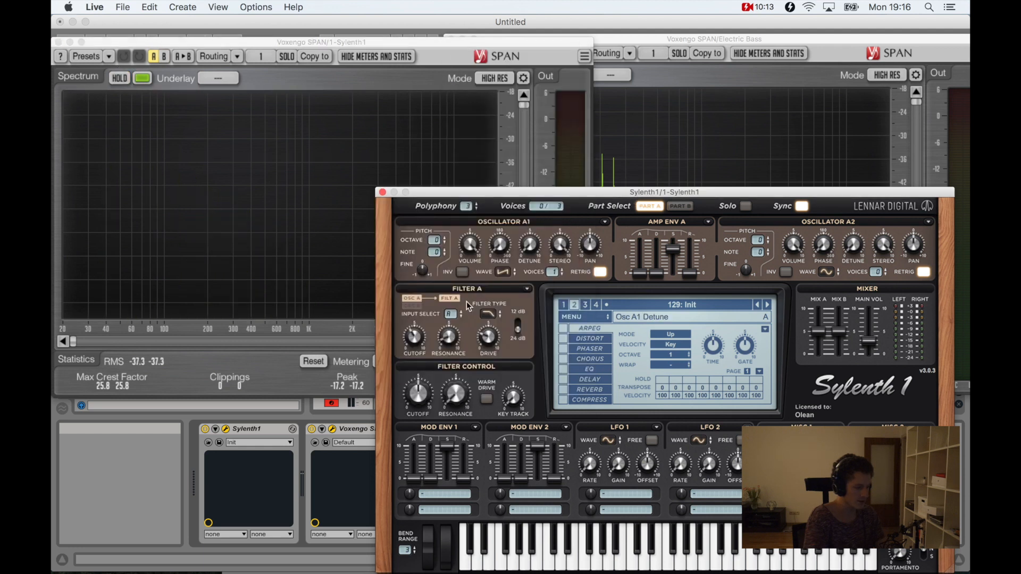
{"action": "left_click_drag", "start_coordinate": [449, 339], "coordinate": [441, 264]}
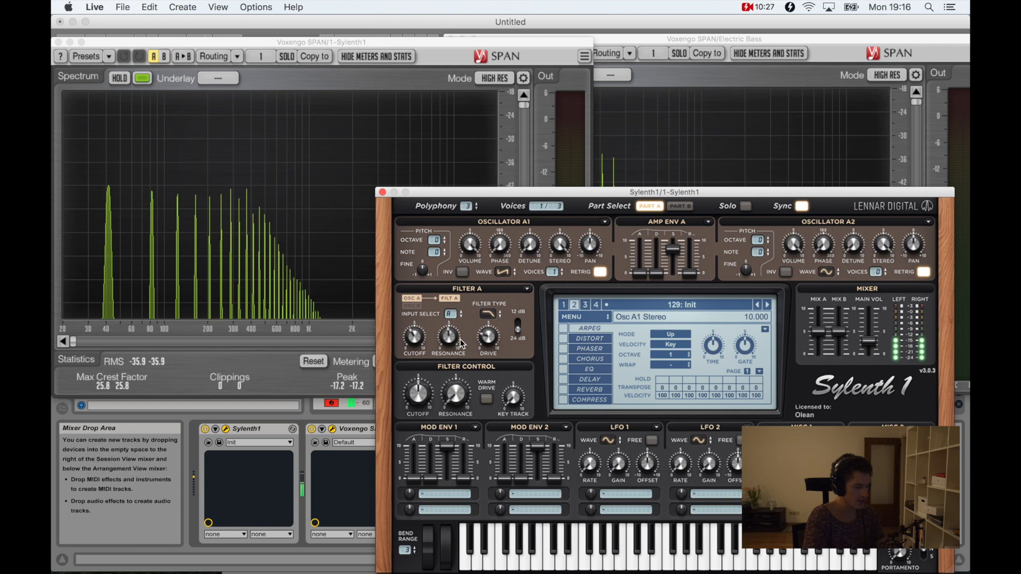
Try a Filter A cutoff of about 2.75 with the 12 dB slope and further raised resonance
{"action": "left_click_drag", "start_coordinate": [413, 335], "coordinate": [414, 351]}
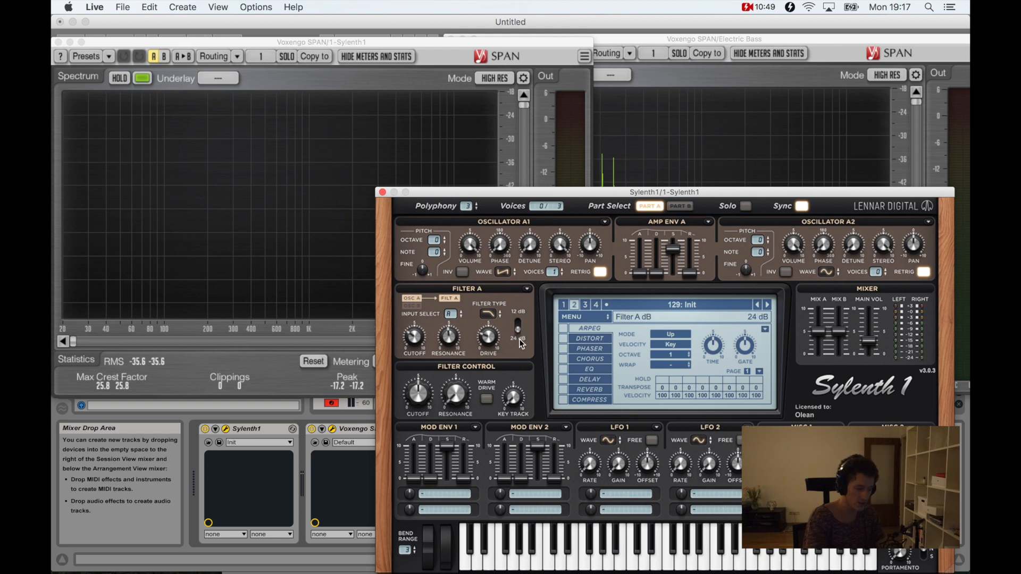
{"action": "left_click", "coordinate": [522, 323]}
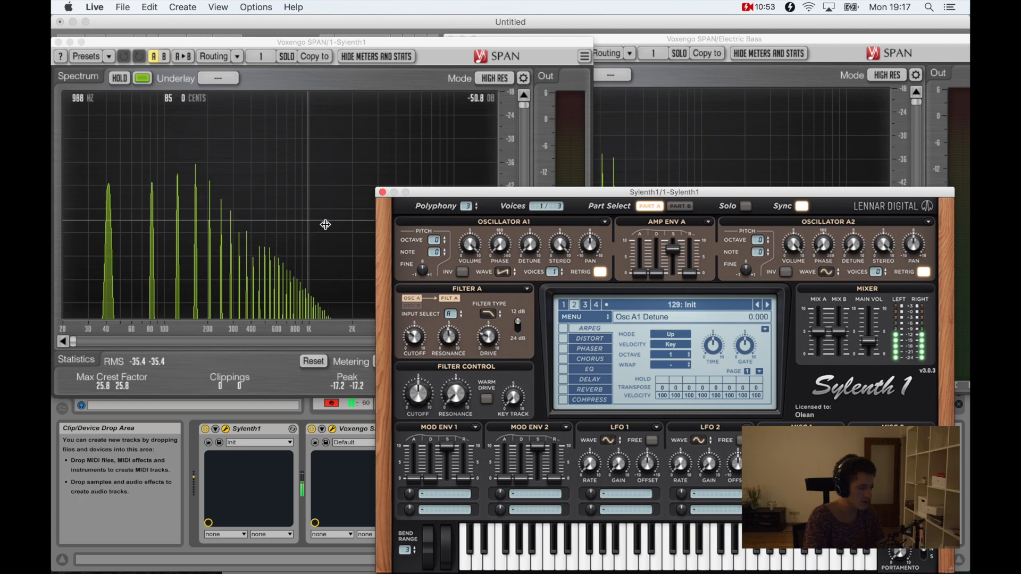
{"action": "left_click", "coordinate": [410, 338]}
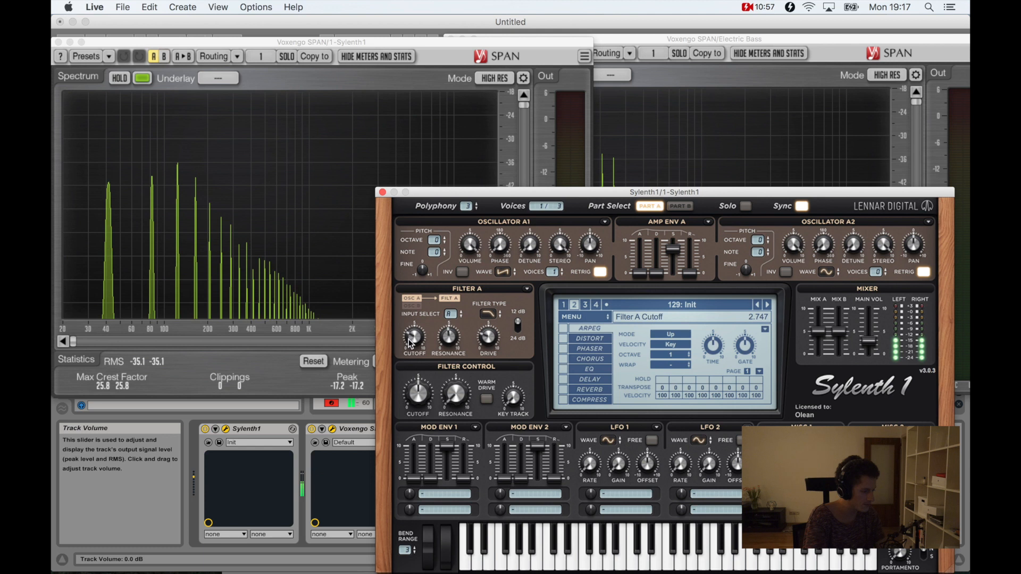
{"action": "left_click", "coordinate": [448, 341]}
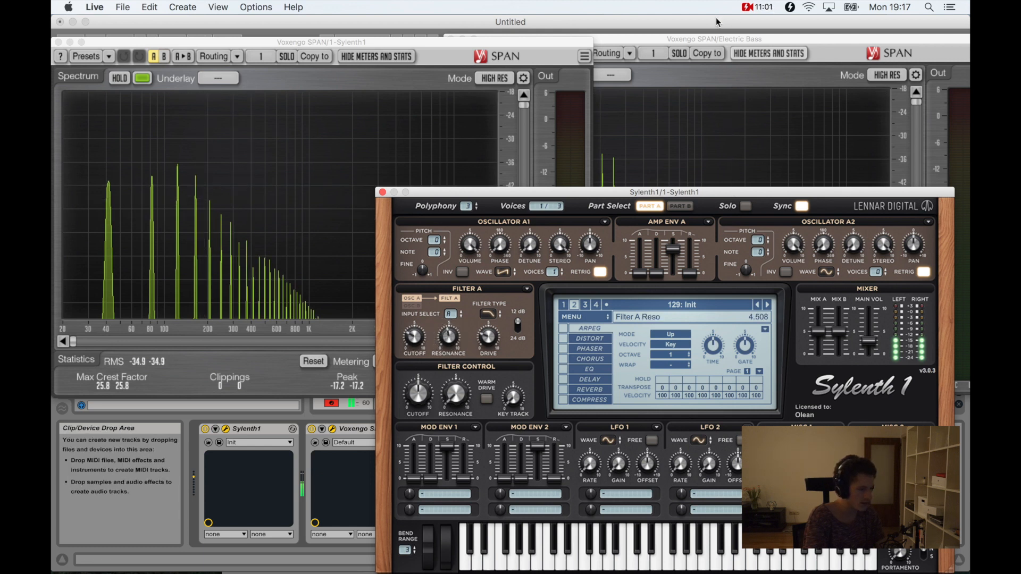
{"action": "left_click_drag", "start_coordinate": [456, 347], "coordinate": [444, 308]}
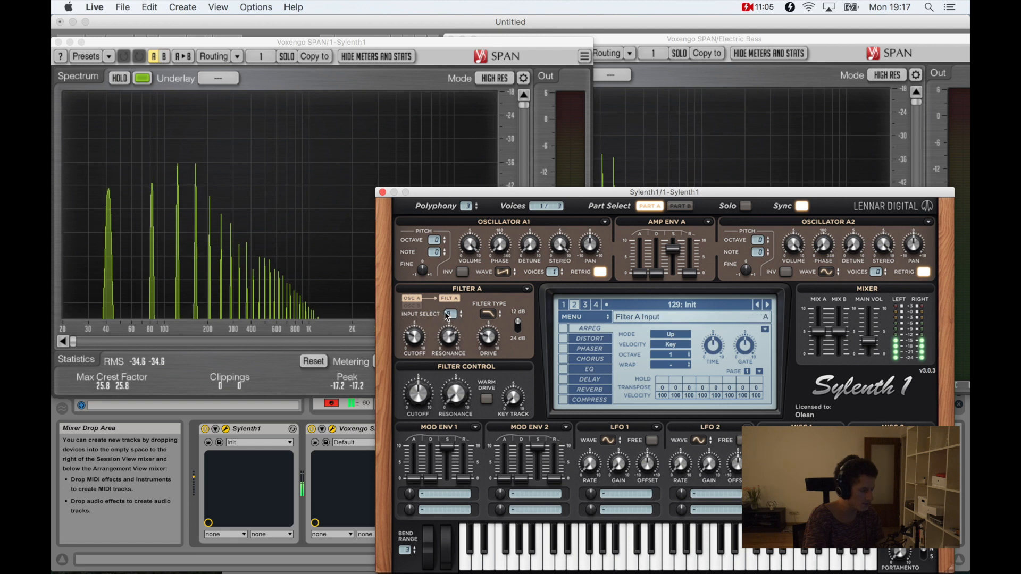
Hold the Sylenth1 spectrum again and compare its harmonic levels with those of the electric bass
{"action": "left_click", "coordinate": [682, 39]}
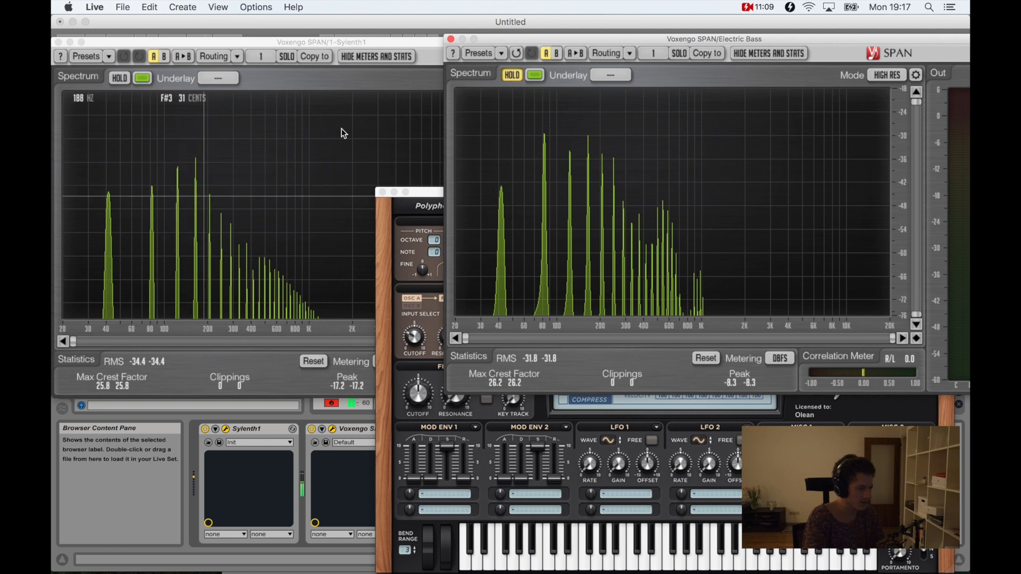
{"action": "left_click", "coordinate": [423, 184]}
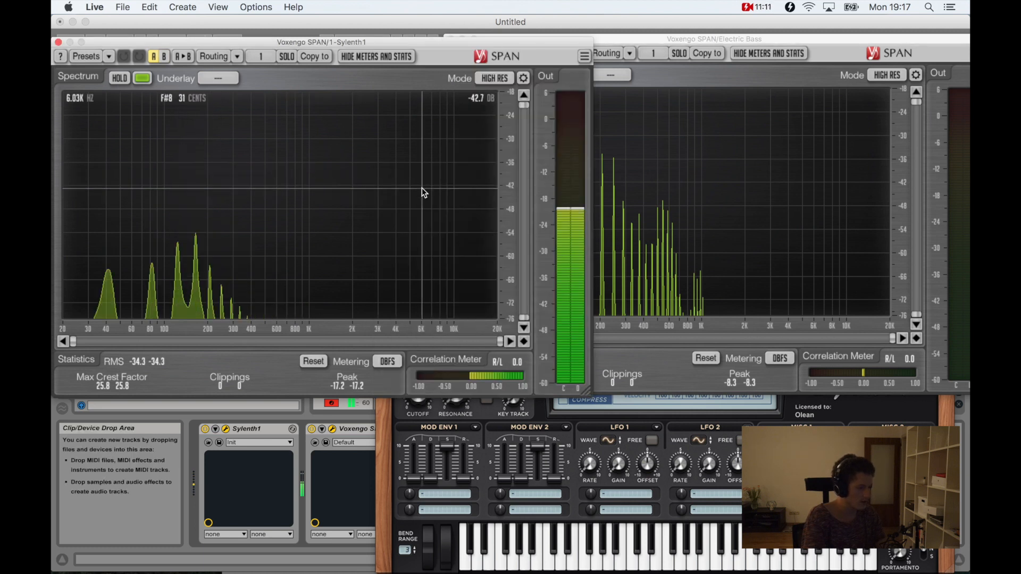
{"action": "left_click", "coordinate": [119, 78]}
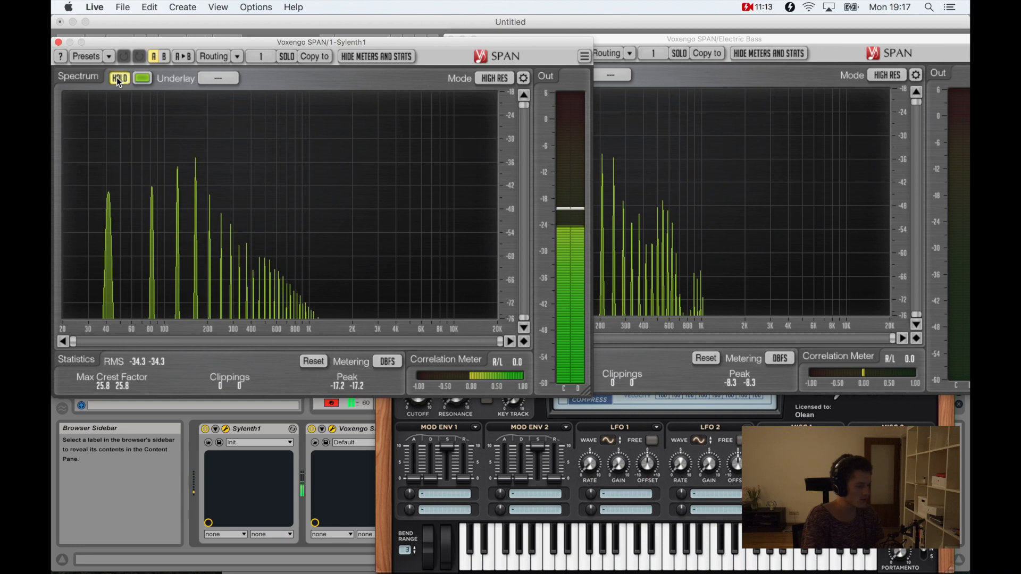
{"action": "left_click", "coordinate": [695, 38]}
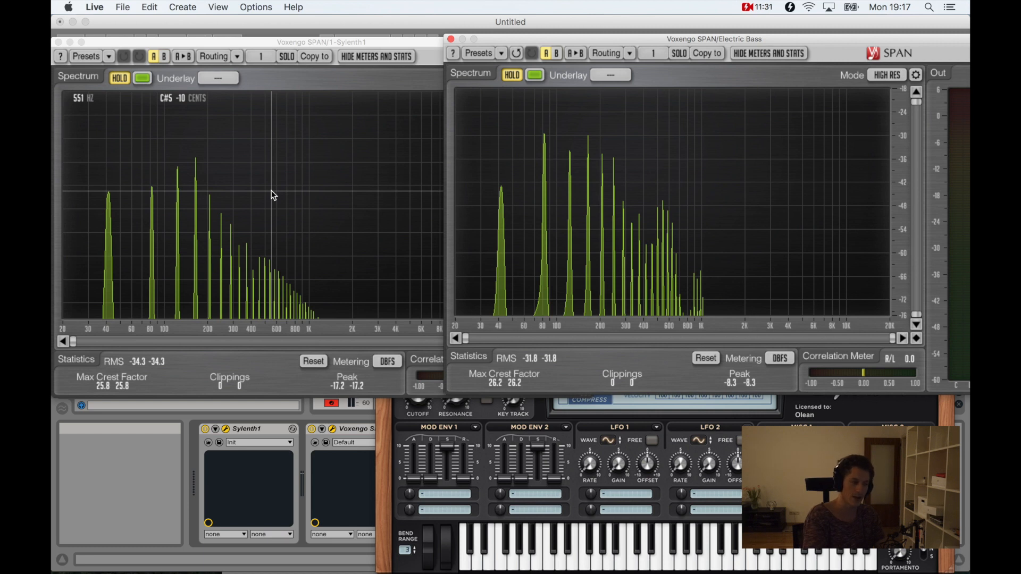
Close the bass analyzer, move the Sylenth1 window up, and look through the available Oscillator A1 waveforms
{"action": "left_click", "coordinate": [451, 40]}
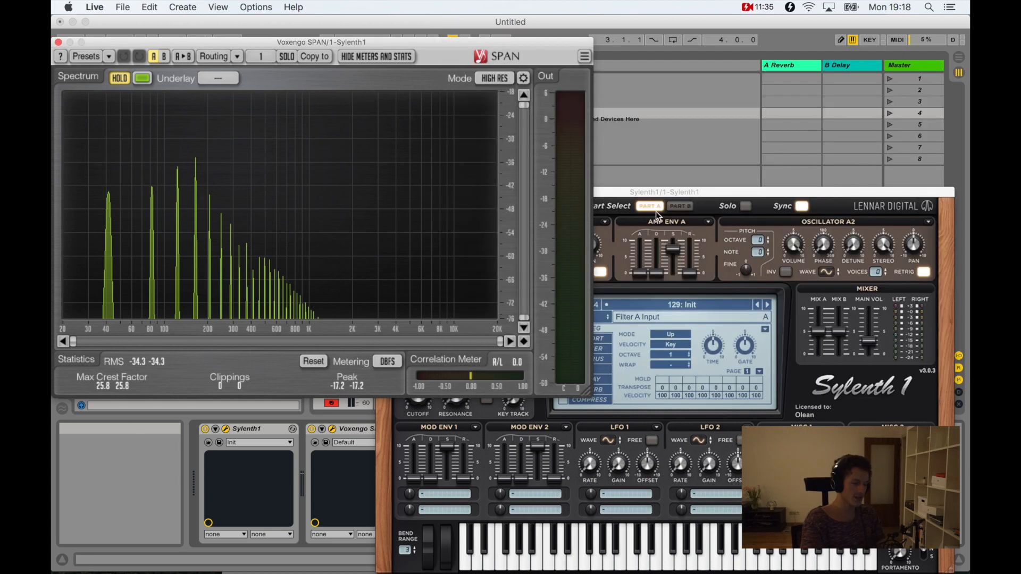
{"action": "left_click_drag", "start_coordinate": [653, 197], "coordinate": [673, 97]}
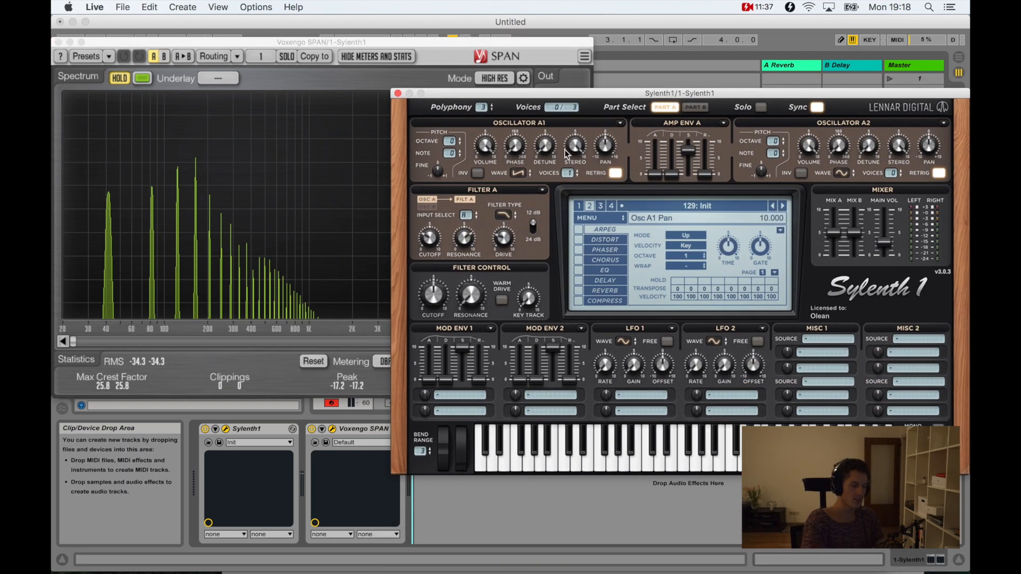
{"action": "left_click", "coordinate": [525, 172]}
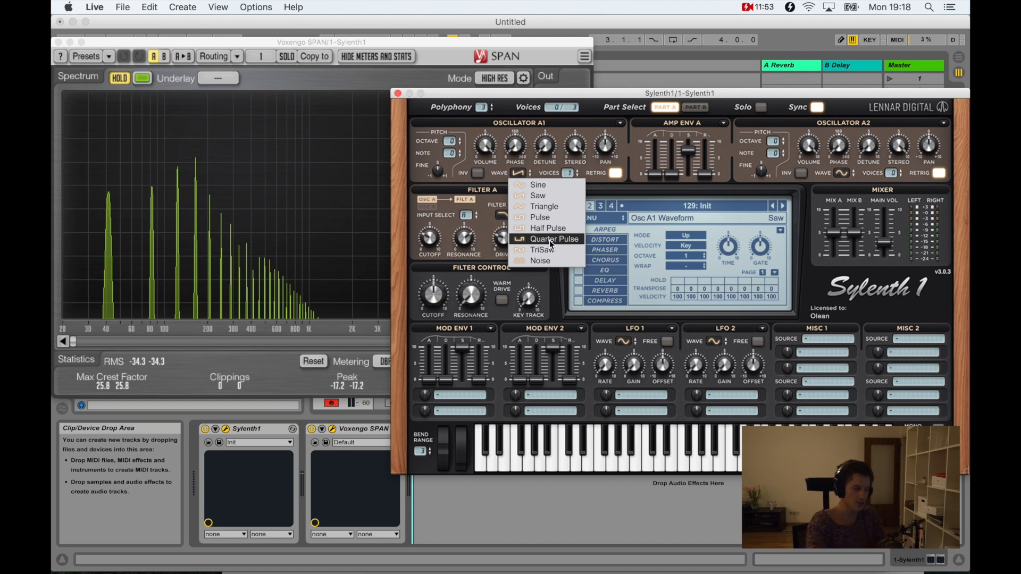
{"action": "left_click", "coordinate": [572, 91]}
Turn off Hold in the Sylenth1 analyzer, then set the Filter A resonance to 0 and its cutoff to about 3.66
{"action": "left_click", "coordinate": [119, 79]}
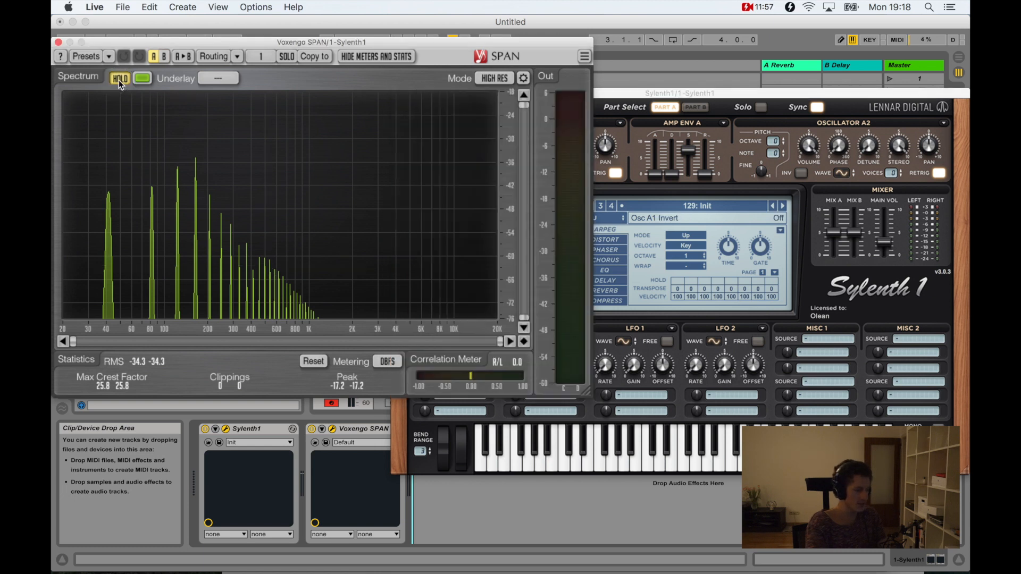
{"action": "left_click", "coordinate": [119, 79]}
{"action": "left_click", "coordinate": [636, 101]}
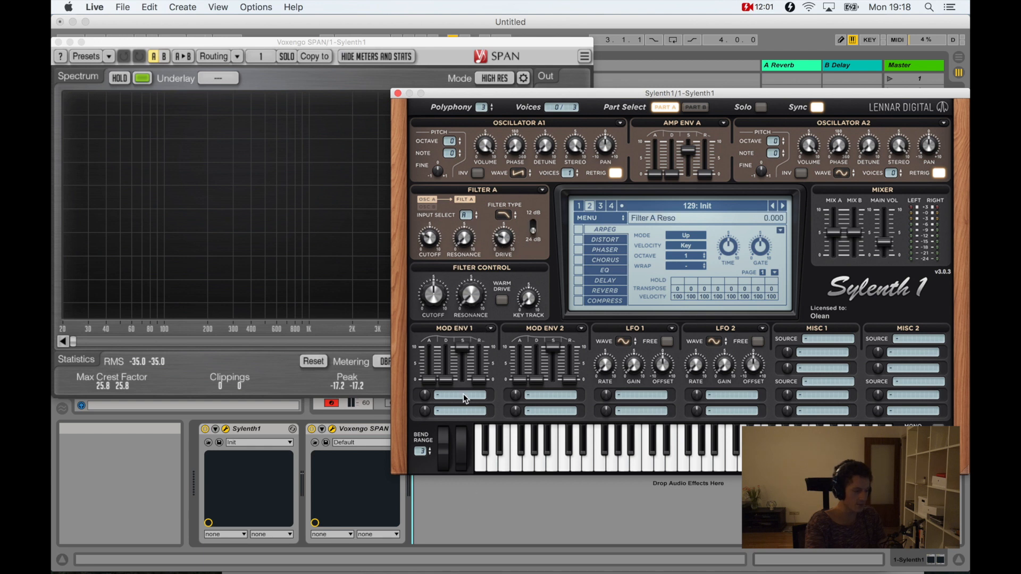
{"action": "left_click", "coordinate": [425, 229]}
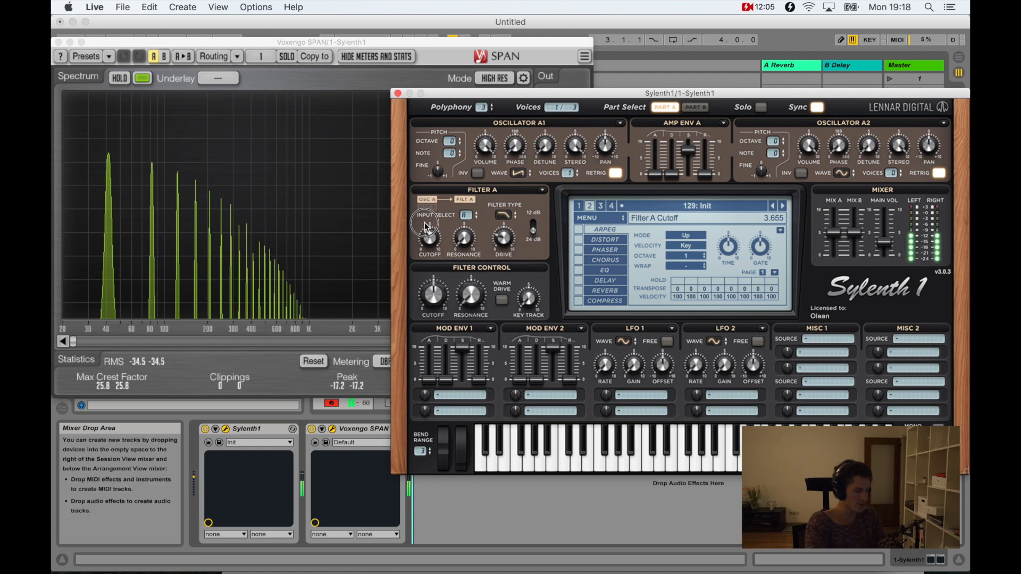
Set the Oscillator A1 waveform to Pulse and hold its spectrum in the Sylenth1 analyzer
{"action": "left_click", "coordinate": [514, 174]}
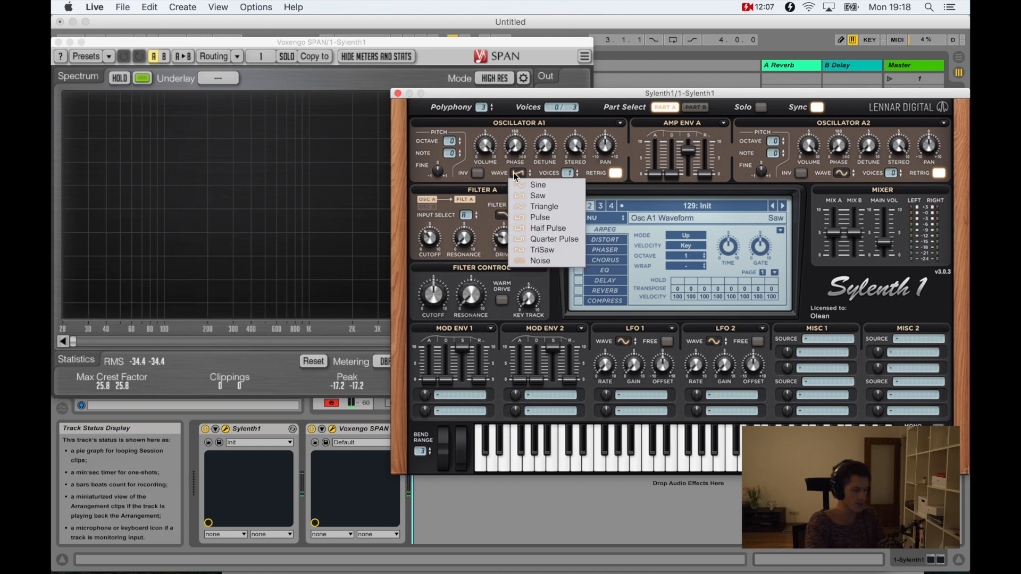
{"action": "left_click", "coordinate": [549, 219]}
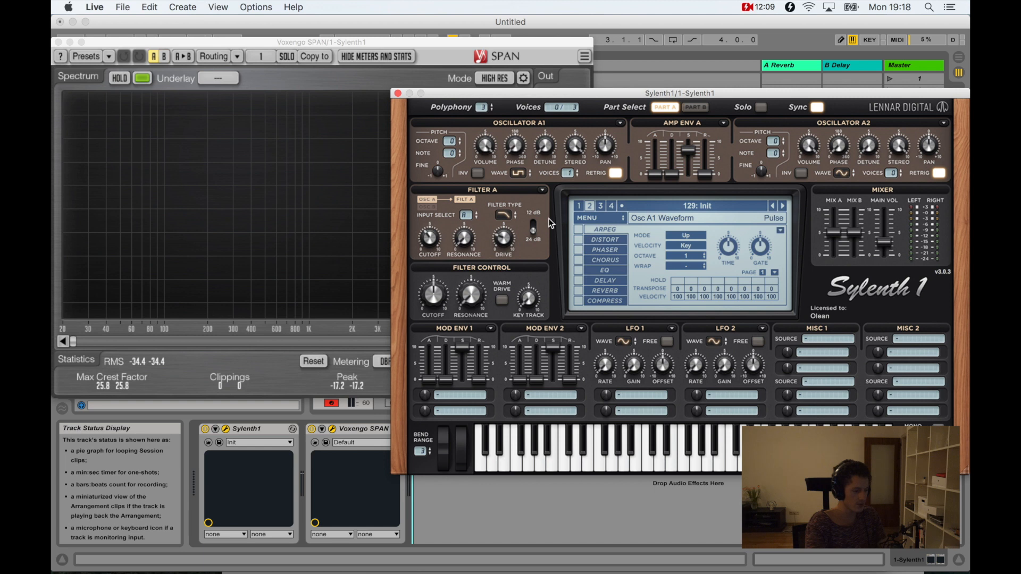
{"action": "left_click", "coordinate": [120, 80]}
{"action": "left_click", "coordinate": [119, 79]}
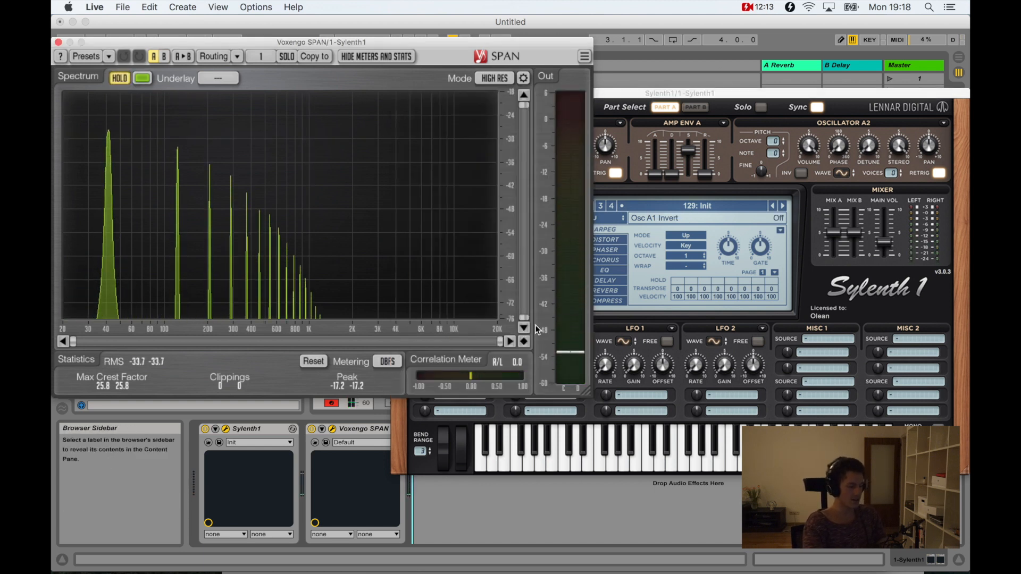
Move the Sylenth1 analyzer aside, select the Electric Bass track, and close the synth window
{"action": "left_click_drag", "start_coordinate": [570, 46], "coordinate": [469, 101]}
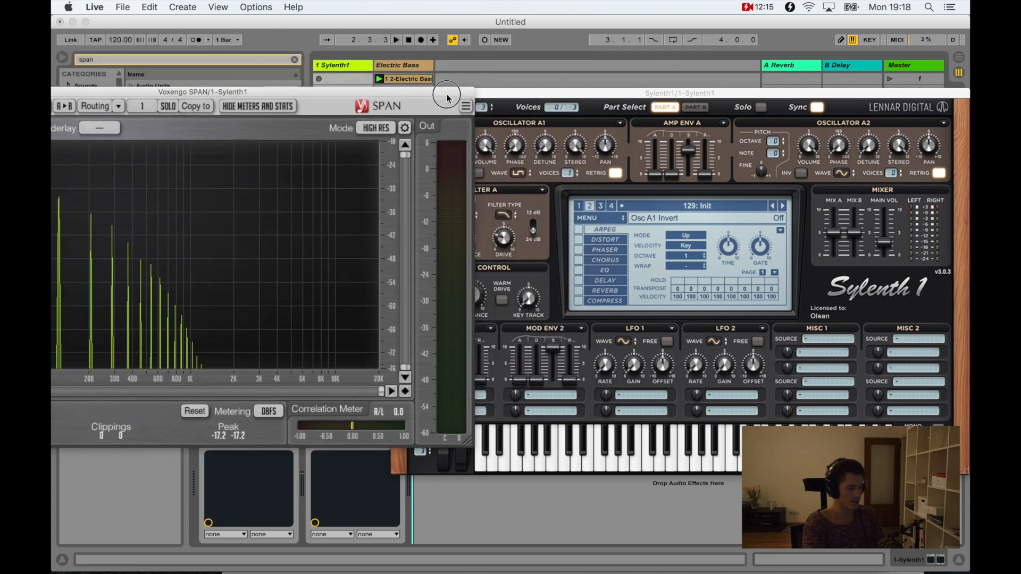
{"action": "left_click", "coordinate": [411, 64]}
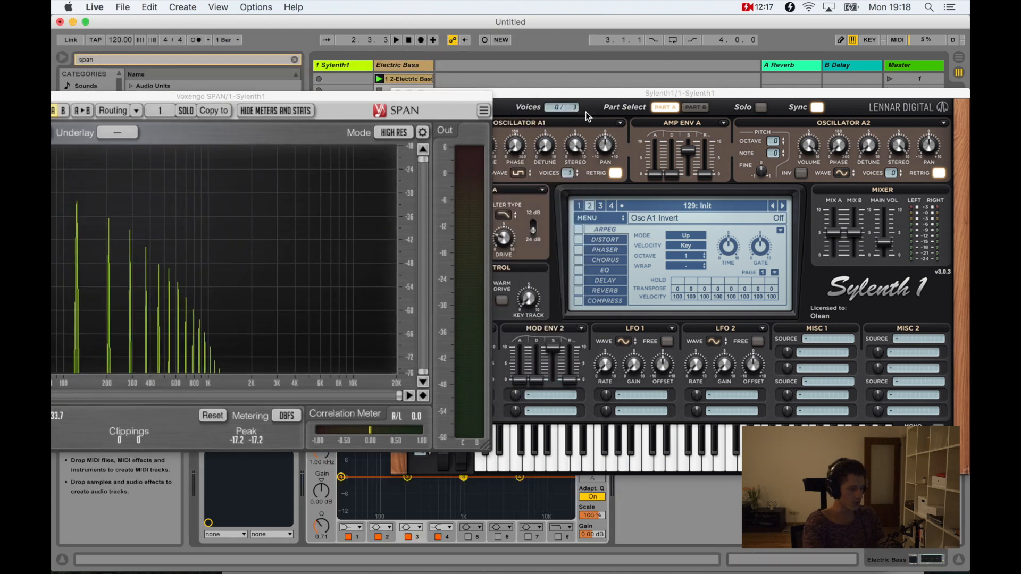
{"action": "left_click_drag", "start_coordinate": [573, 95], "coordinate": [712, 98]}
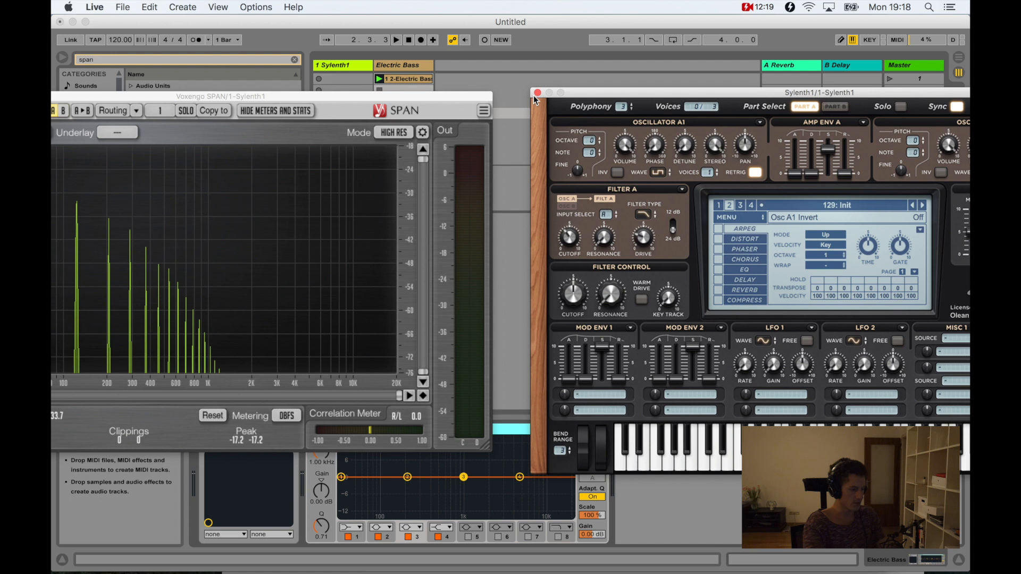
{"action": "left_click", "coordinate": [537, 93]}
Reposition the Sylenth1 analyzer, open Voxengo SPAN on the Electric Bass track, and hold the bass spectrum
{"action": "left_click_drag", "start_coordinate": [433, 97], "coordinate": [435, 24]}
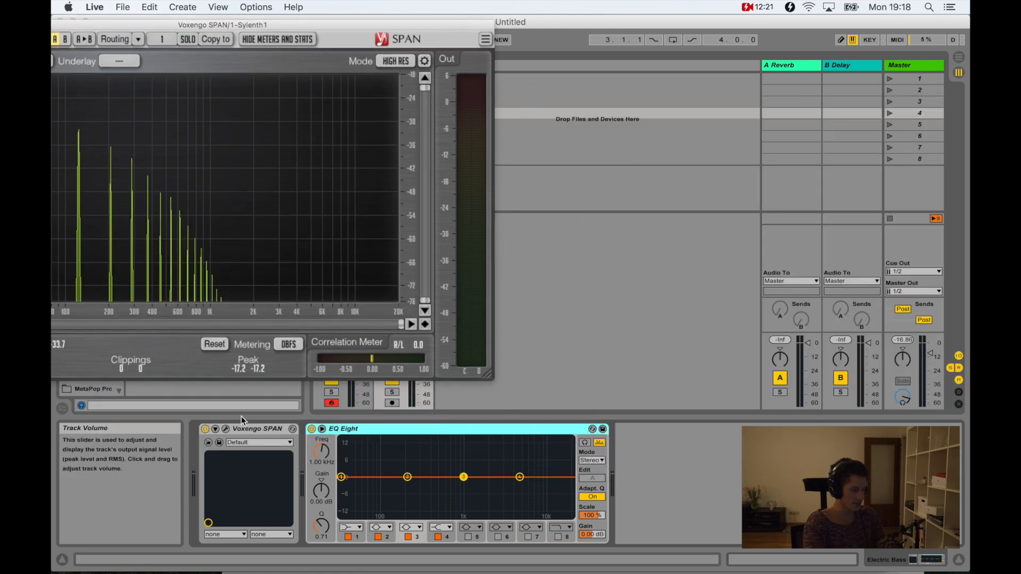
{"action": "left_click", "coordinate": [225, 428]}
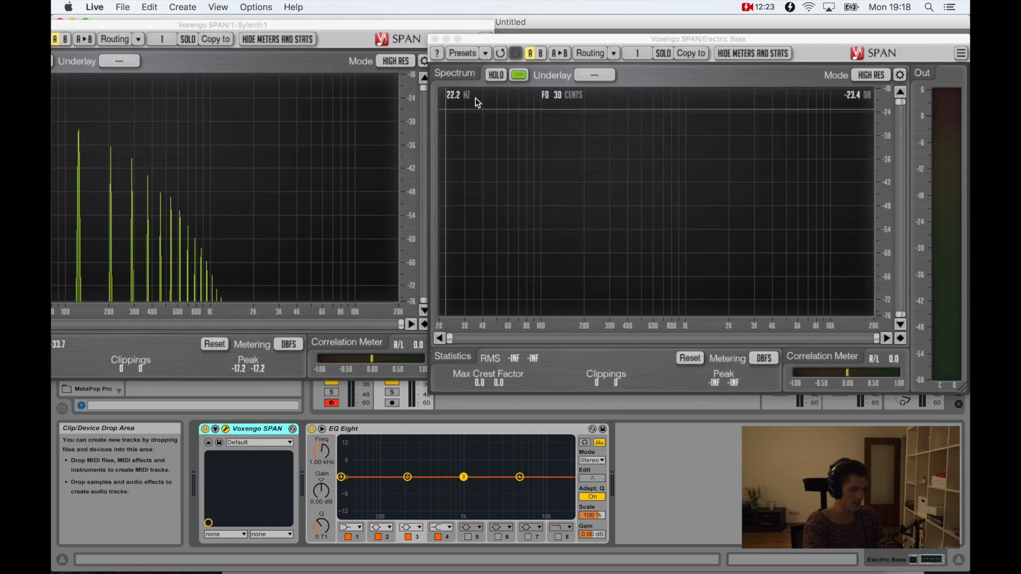
{"action": "left_click", "coordinate": [496, 76]}
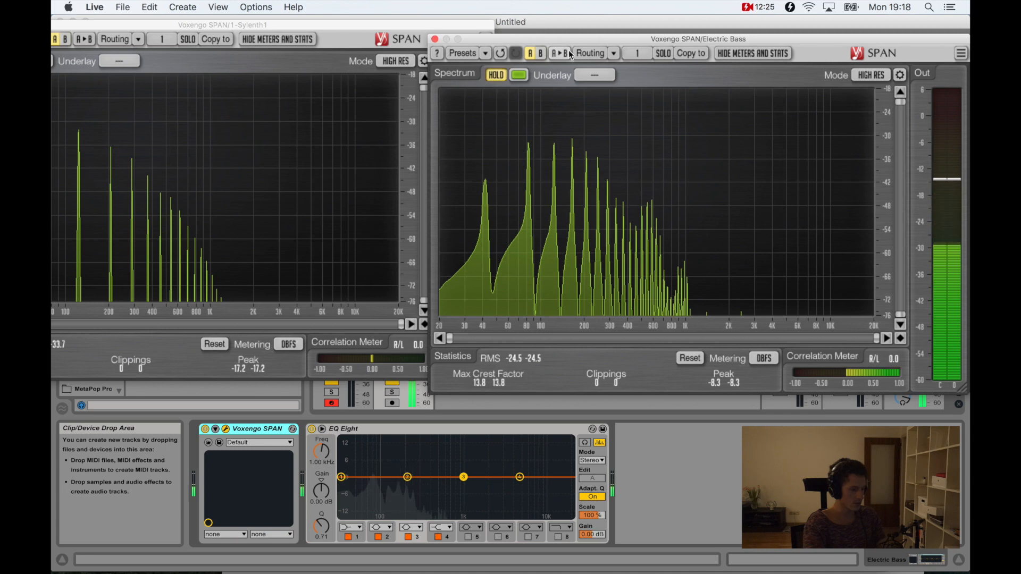
Arrange the Sylenth1 and Electric Bass analyzer windows side by side to compare their held spectra
{"action": "left_click_drag", "start_coordinate": [569, 40], "coordinate": [678, 51]}
{"action": "left_click_drag", "start_coordinate": [476, 27], "coordinate": [555, 74]}
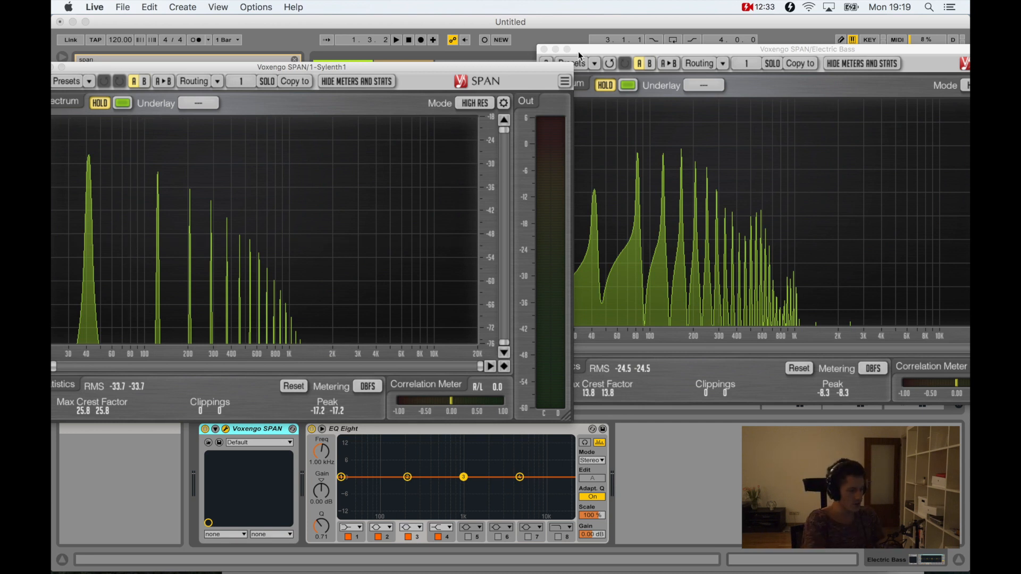
{"action": "left_click_drag", "start_coordinate": [578, 51], "coordinate": [597, 52]}
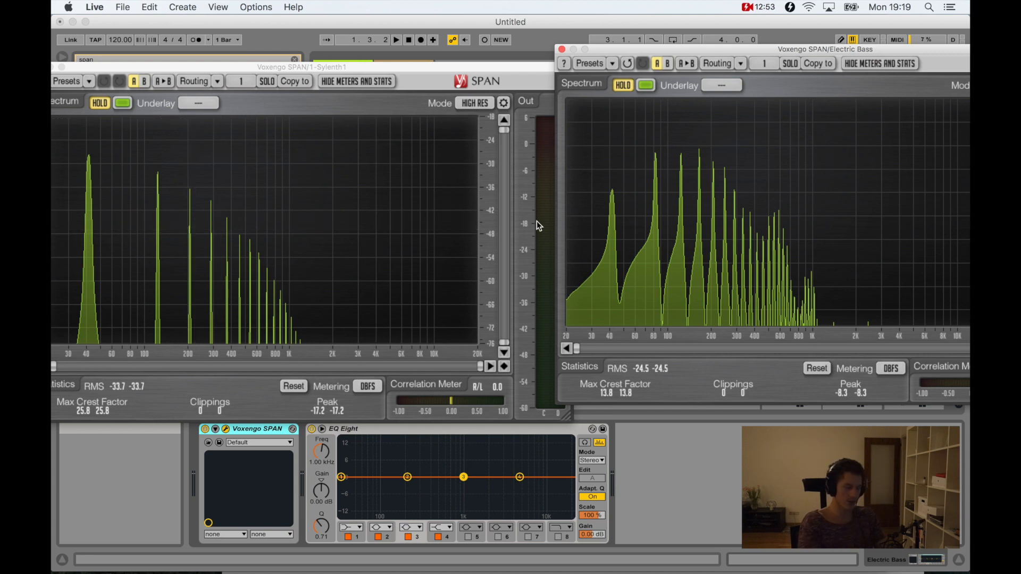
{"action": "left_click", "coordinate": [562, 49]}
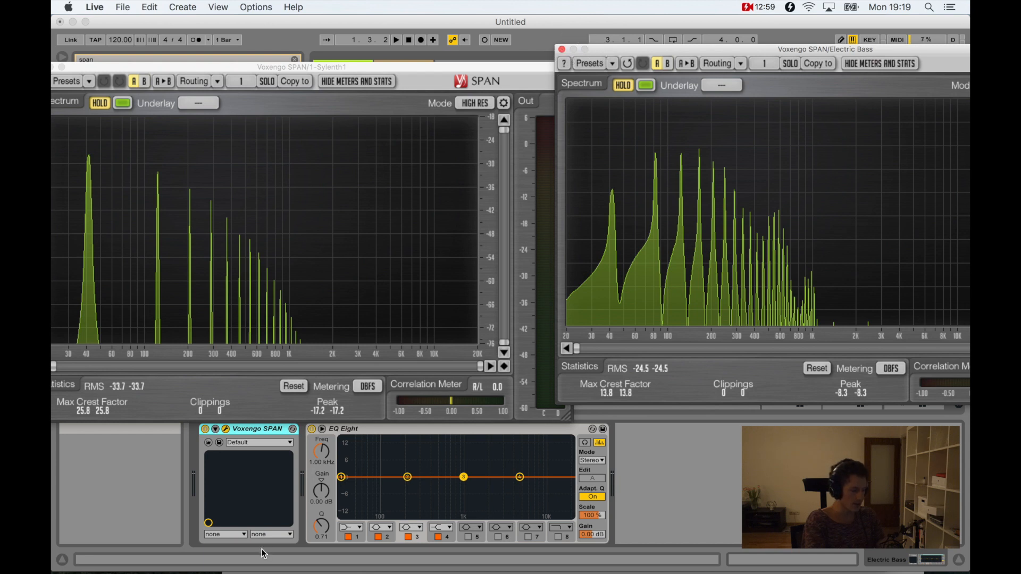
Select the 1-Sylenth1 track, open the synth window, and turn off Hold in the Sylenth1 analyzer
{"action": "left_click", "coordinate": [362, 60]}
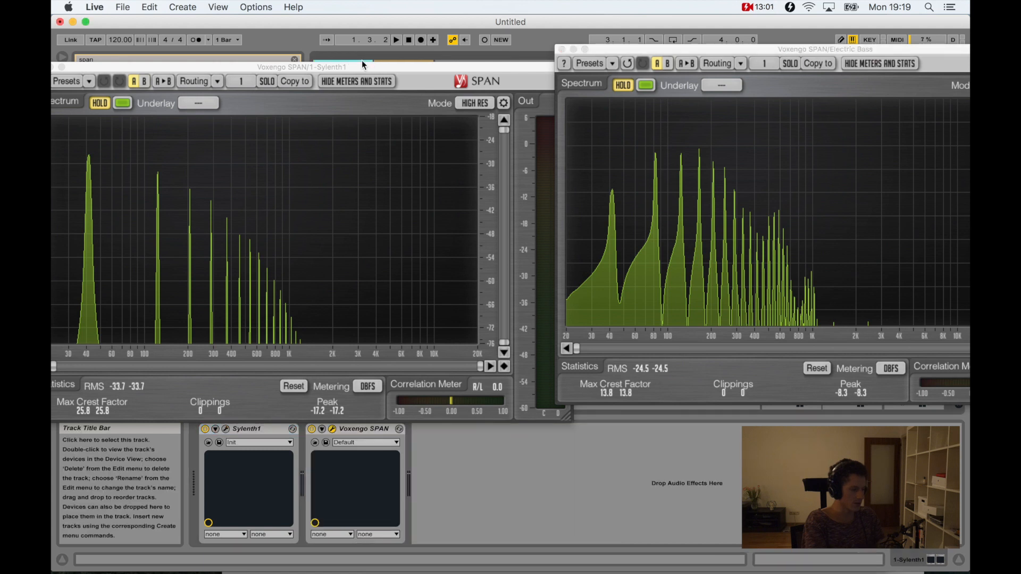
{"action": "left_click", "coordinate": [225, 429]}
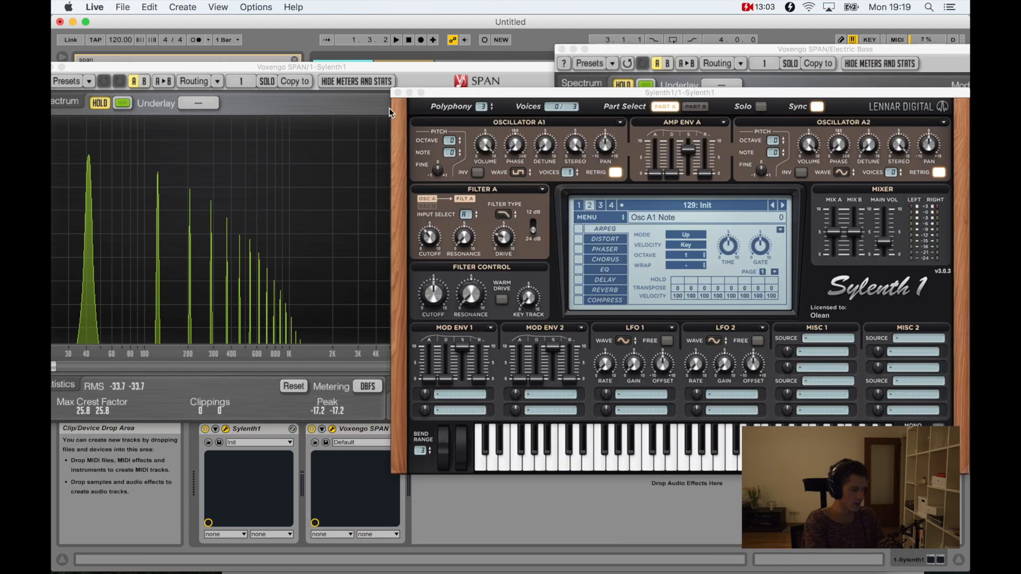
{"action": "left_click", "coordinate": [100, 103]}
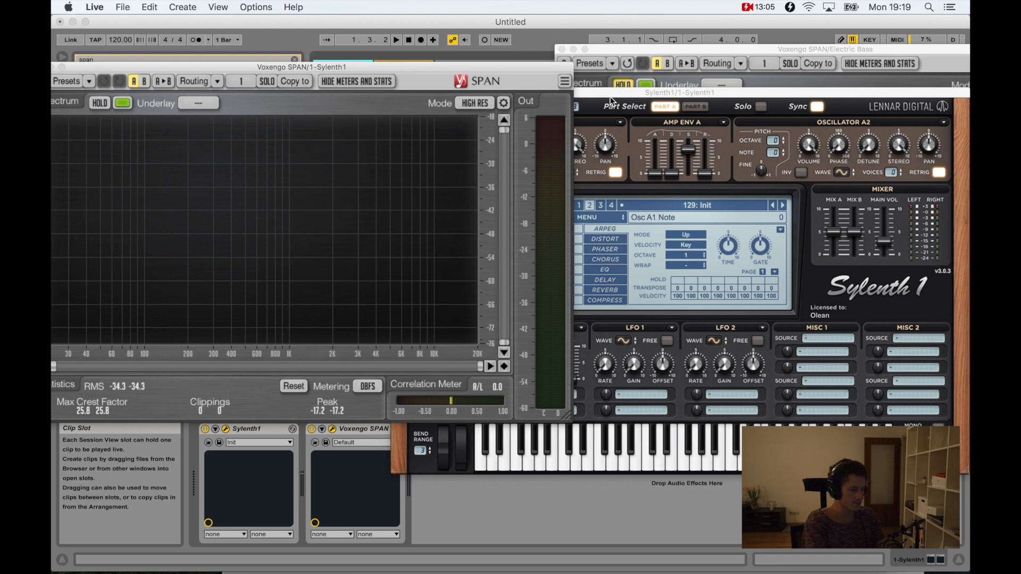
Set the Oscillator A1 waveform to Half Pulse, hold its spectrum, and compare it with the Electric Bass analyzer
{"action": "left_click", "coordinate": [611, 96]}
{"action": "left_click", "coordinate": [519, 172]}
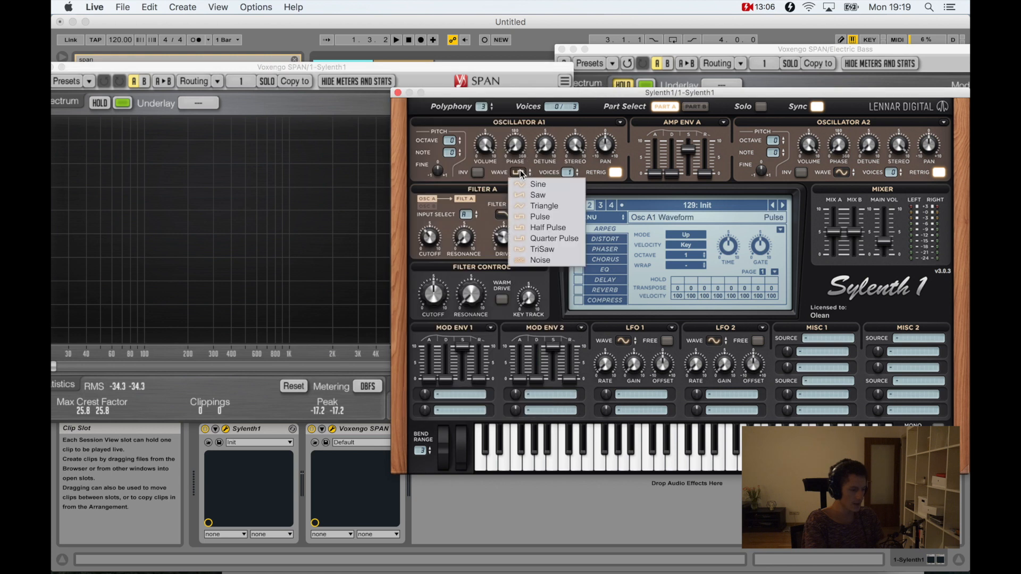
{"action": "left_click", "coordinate": [559, 229]}
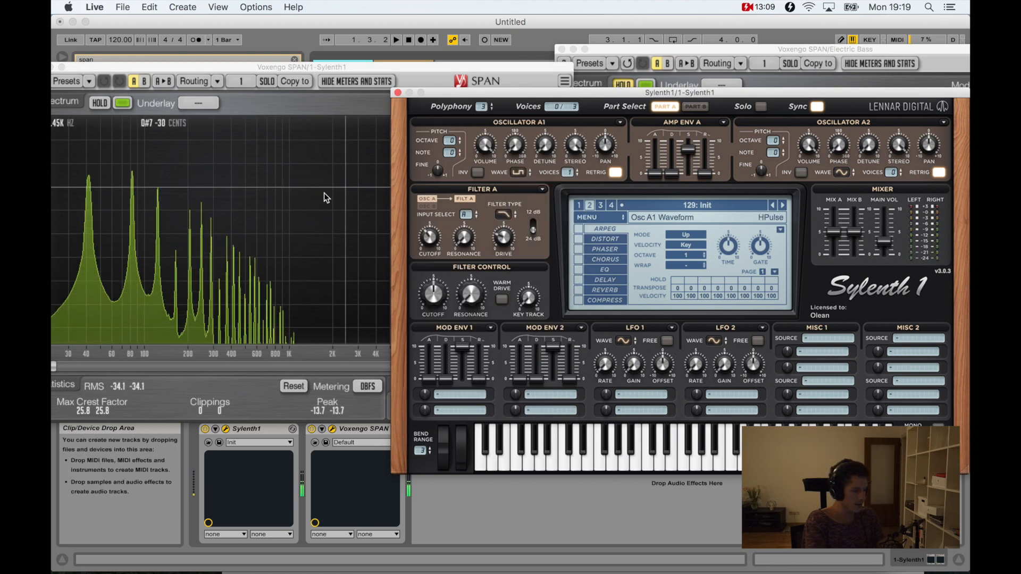
{"action": "left_click", "coordinate": [101, 103]}
{"action": "left_click", "coordinate": [101, 103]}
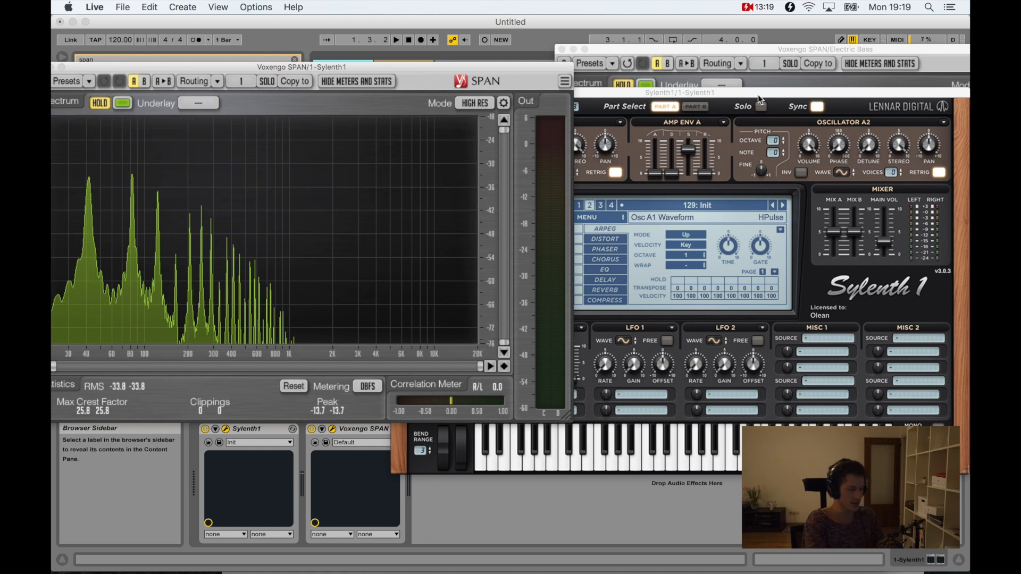
{"action": "left_click", "coordinate": [723, 48]}
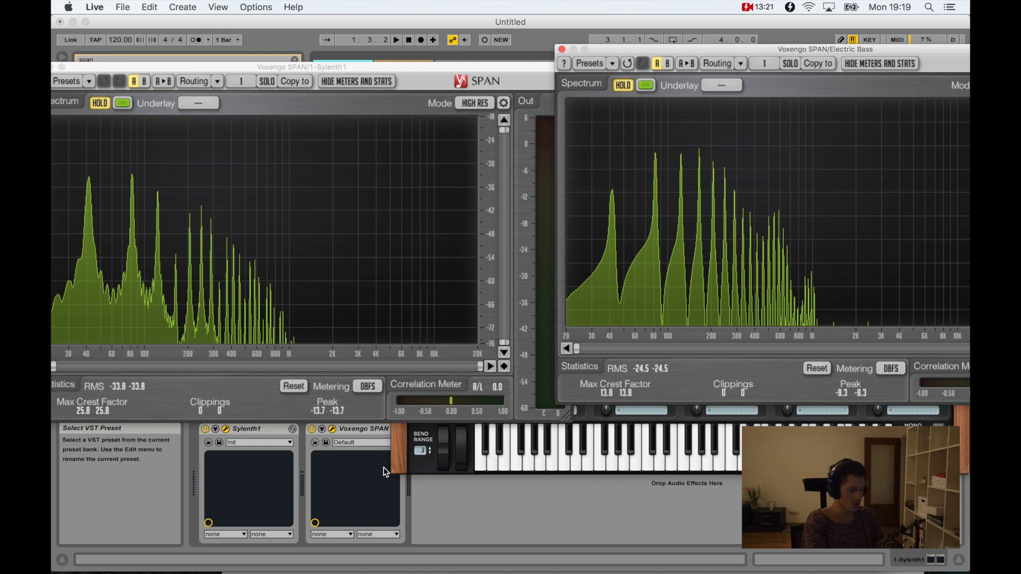
Set the Oscillator A1 waveform to Quarter Pulse and hold its new spectrum in the Sylenth1 analyzer
{"action": "left_click", "coordinate": [404, 472]}
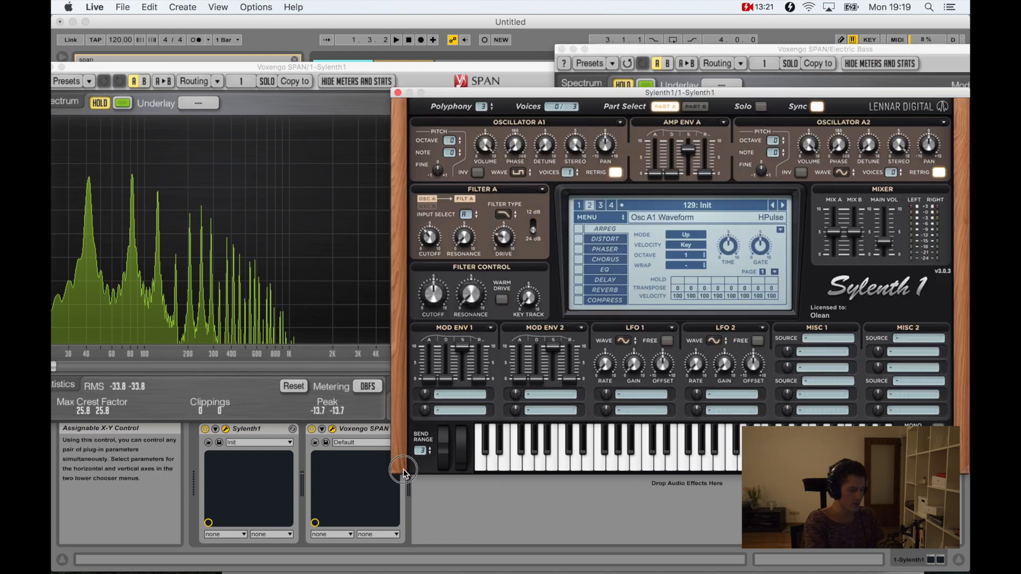
{"action": "left_click", "coordinate": [518, 172]}
{"action": "left_click", "coordinate": [544, 238]}
{"action": "left_click", "coordinate": [98, 102]}
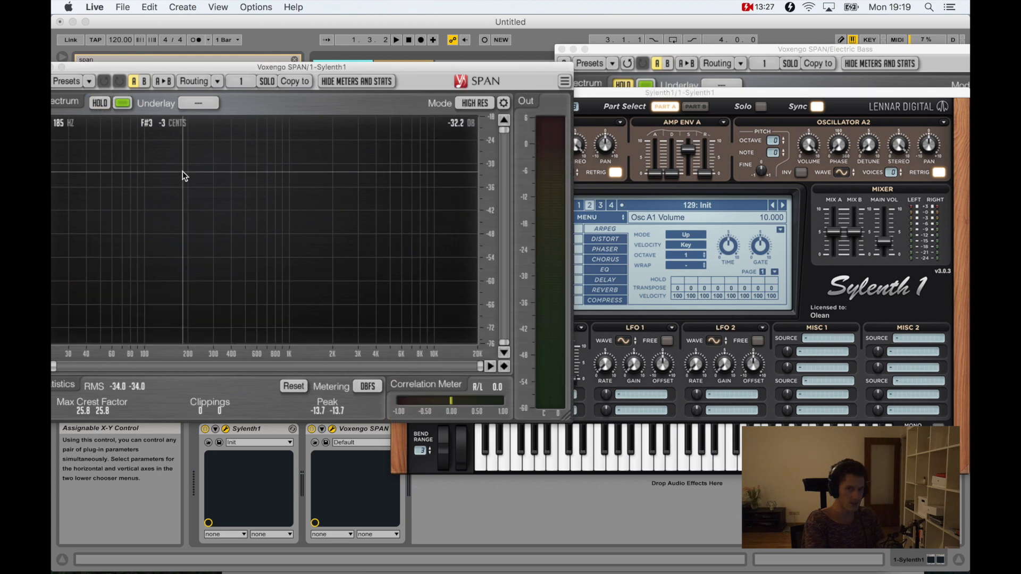
{"action": "left_click", "coordinate": [102, 104]}
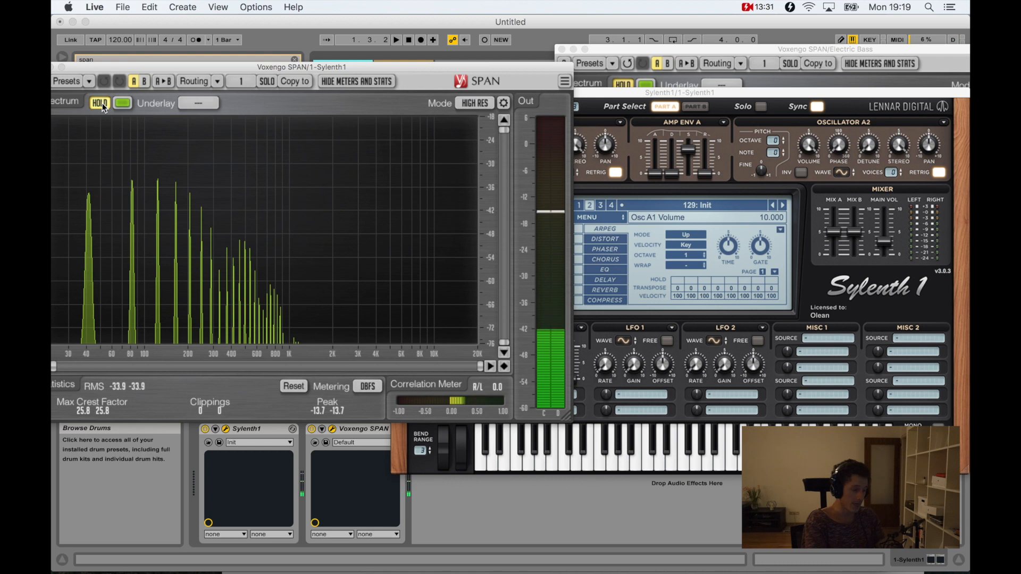
Move the Electric Bass analyzer beside the Sylenth1 one, then play the bass and recapture its held spectrum
{"action": "left_click_drag", "start_coordinate": [616, 51], "coordinate": [498, 75]}
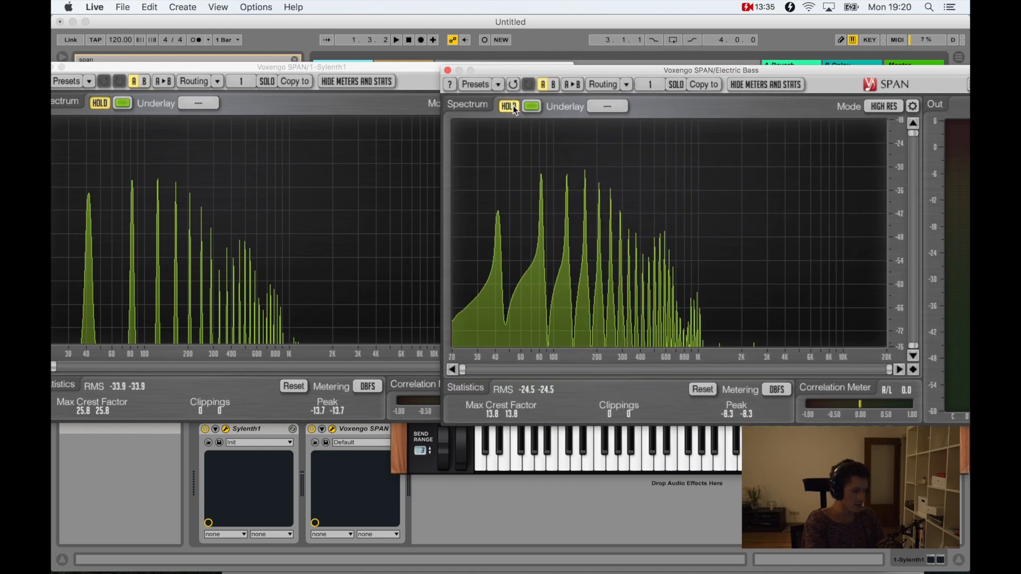
{"action": "left_click", "coordinate": [511, 106]}
{"action": "key", "text": "space"}
{"action": "left_click", "coordinate": [512, 105]}
{"action": "key", "text": "space"}
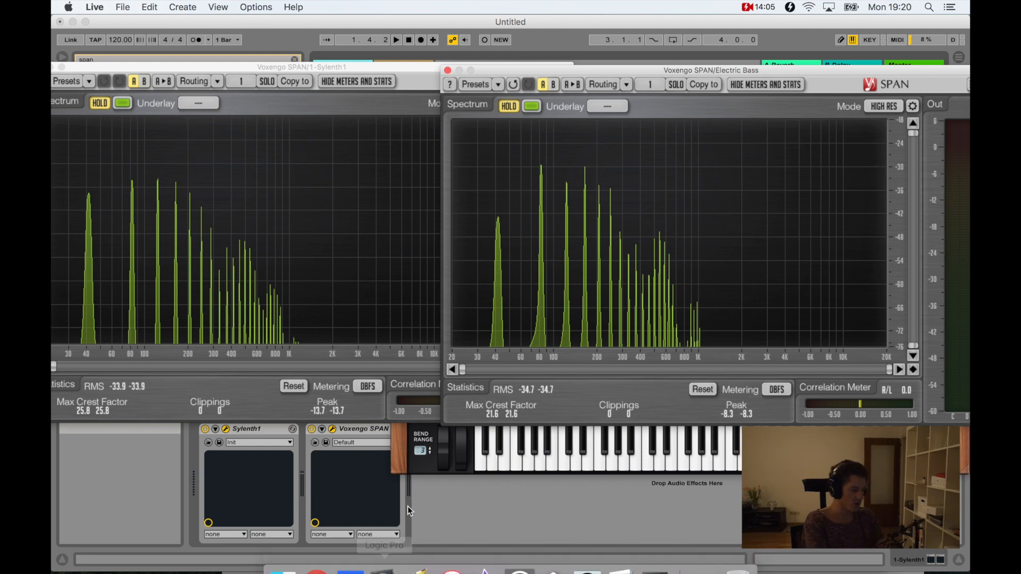
Bring the synth window forward and set the Oscillator A2 waveform to Pulse
{"action": "left_click", "coordinate": [406, 463]}
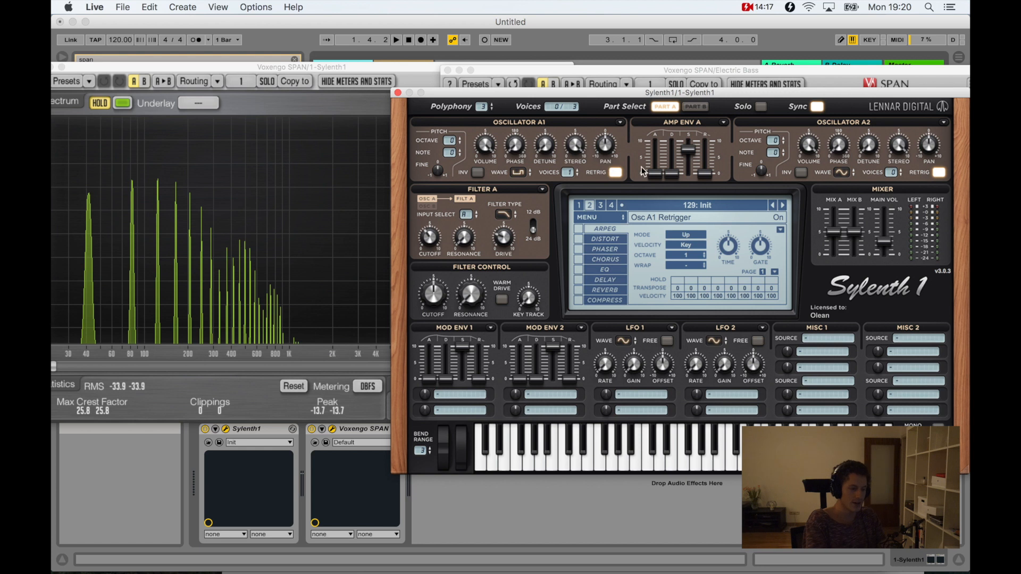
{"action": "left_click", "coordinate": [844, 172]}
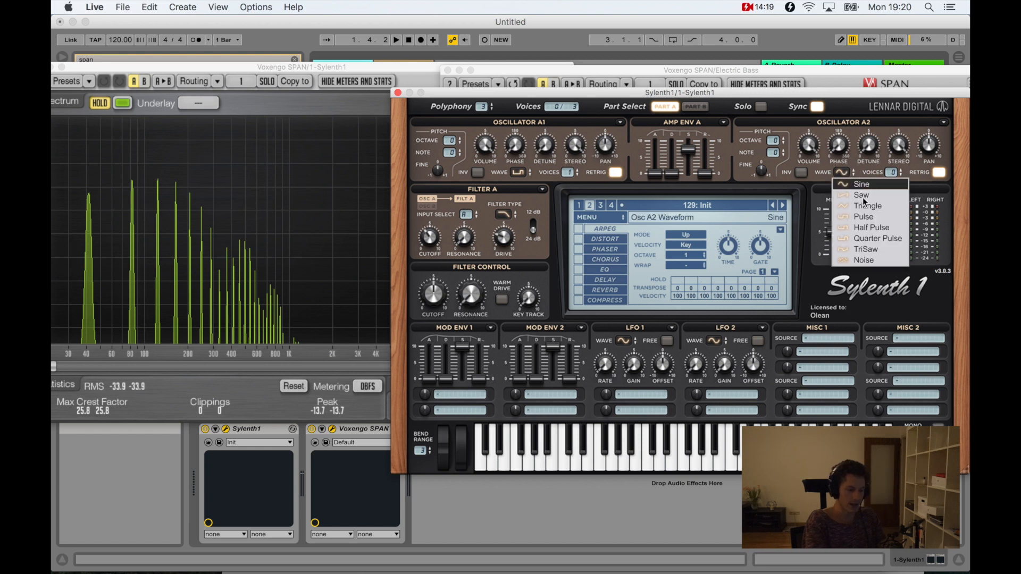
{"action": "left_click", "coordinate": [862, 217]}
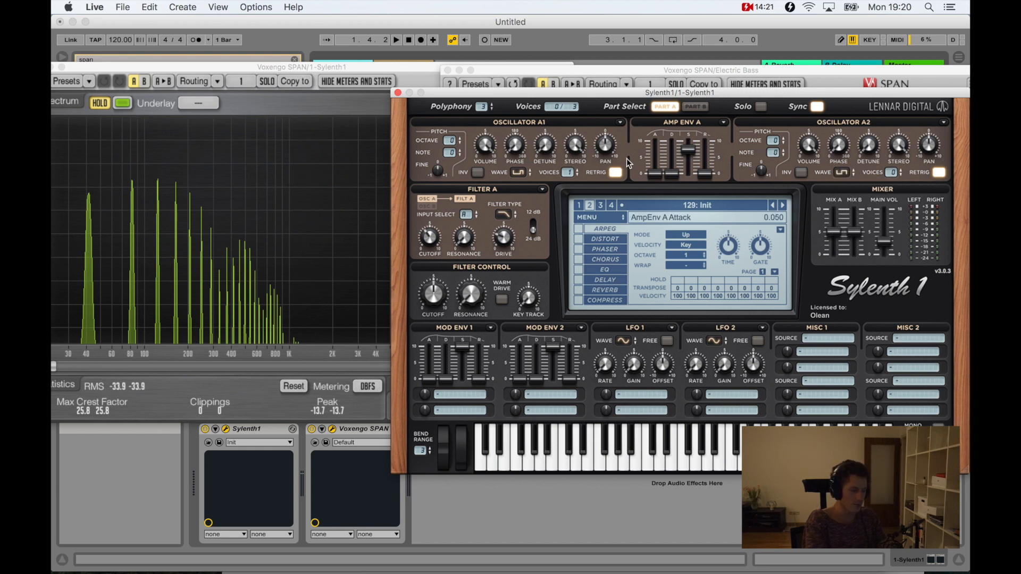
Set the waveforms of Oscillator A1 and Oscillator A2 to Saw
{"action": "left_click", "coordinate": [517, 171]}
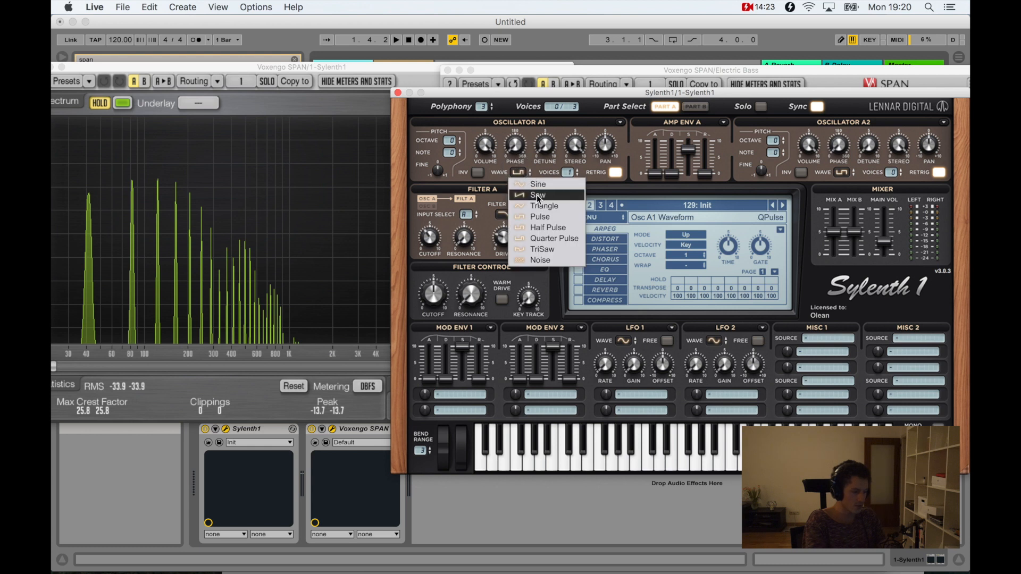
{"action": "left_click", "coordinate": [532, 196]}
{"action": "left_click", "coordinate": [845, 172]}
{"action": "left_click", "coordinate": [860, 195]}
Invert Oscillator A2 and set its phase to about 175 degrees
{"action": "left_click", "coordinate": [803, 173]}
{"action": "left_click_drag", "start_coordinate": [847, 148], "coordinate": [847, 64]}
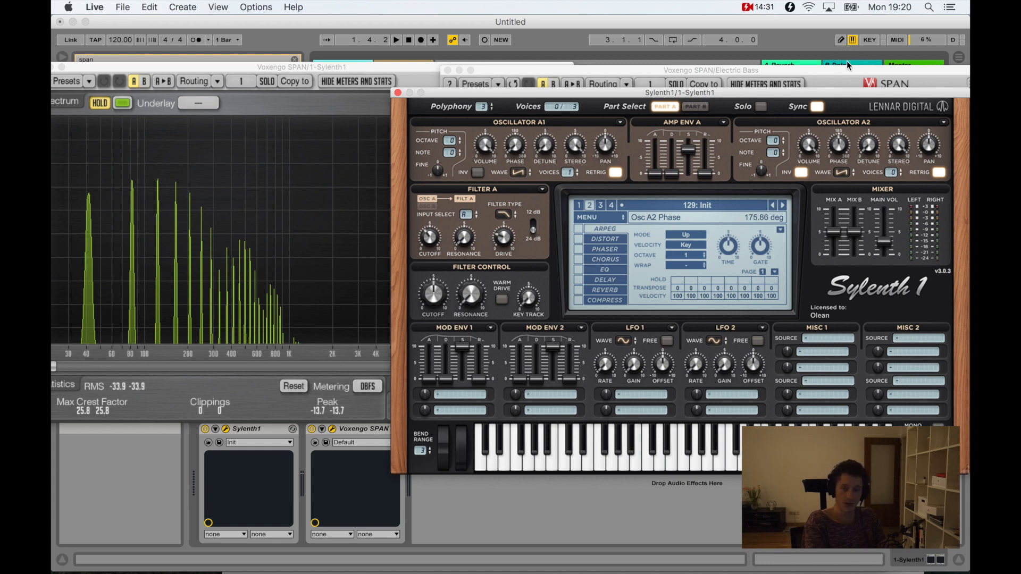
{"action": "mouse_move", "coordinate": [839, 144]}
{"action": "left_mouse_down"}
{"action": "mouse_move", "coordinate": [842, 73]}
{"action": "mouse_move", "coordinate": [836, 136]}
{"action": "left_mouse_up"}
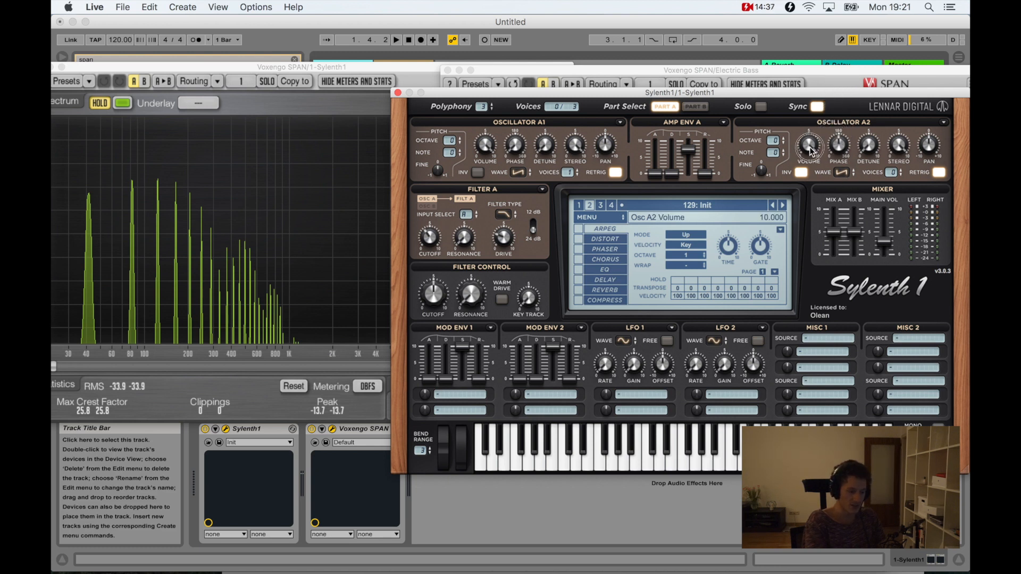
{"action": "mouse_move", "coordinate": [844, 144]}
{"action": "left_mouse_down"}
{"action": "mouse_move", "coordinate": [844, 117]}
{"action": "mouse_move", "coordinate": [839, 141]}
{"action": "left_mouse_up"}
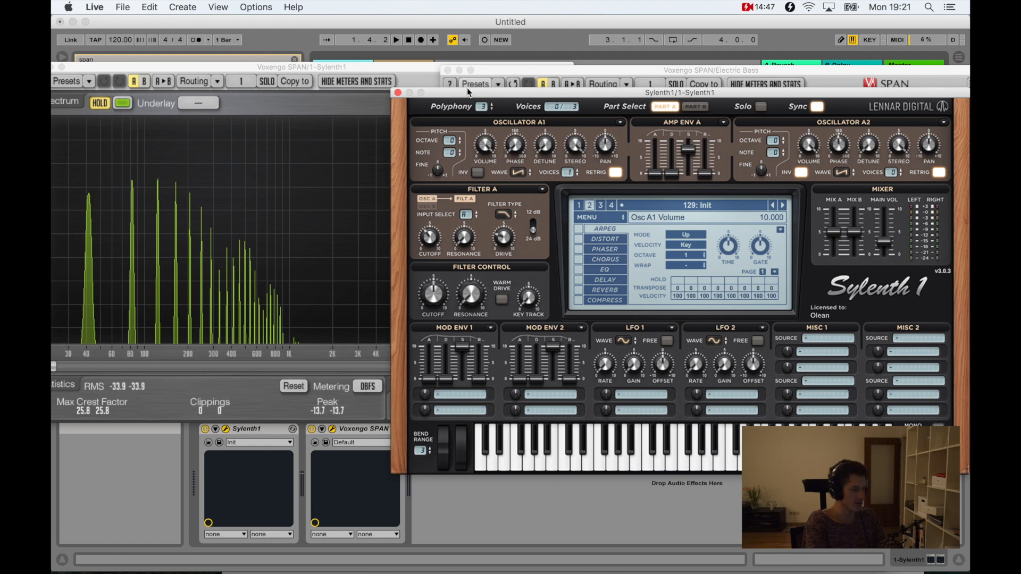
Turn off Hold in the Sylenth1 analyzer and arrange the synth window below the two analyzers while playing a test note
{"action": "left_click_drag", "start_coordinate": [482, 93], "coordinate": [531, 99]}
{"action": "left_click", "coordinate": [102, 102]}
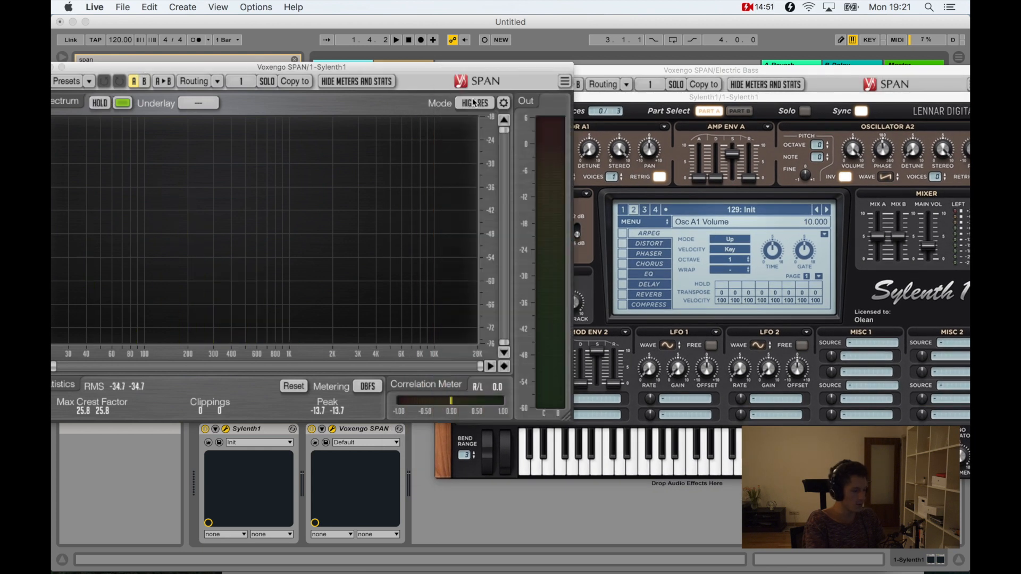
{"action": "left_click", "coordinate": [685, 106]}
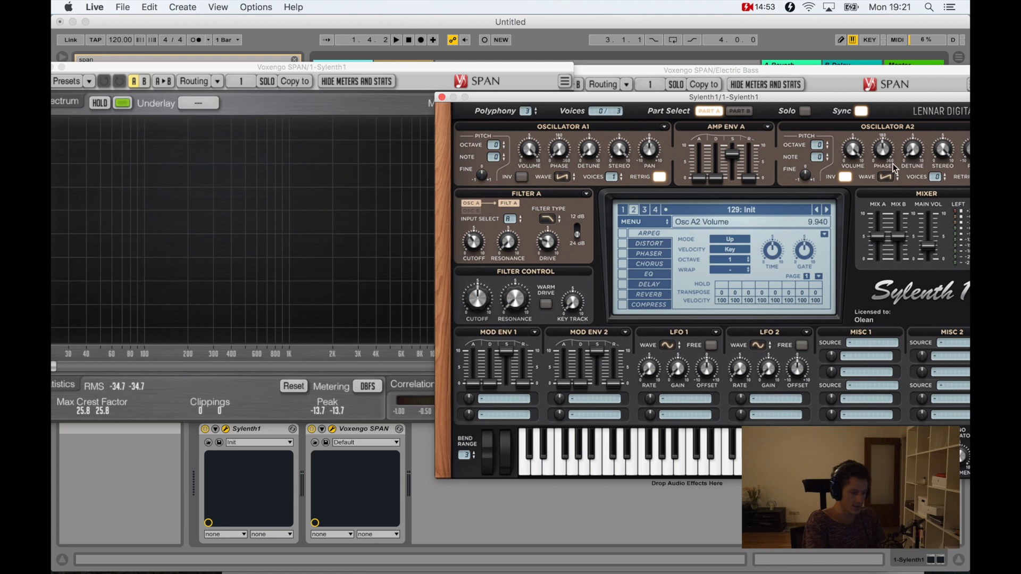
{"action": "key", "text": "d"}
{"action": "left_click_drag", "start_coordinate": [723, 100], "coordinate": [453, 440]}
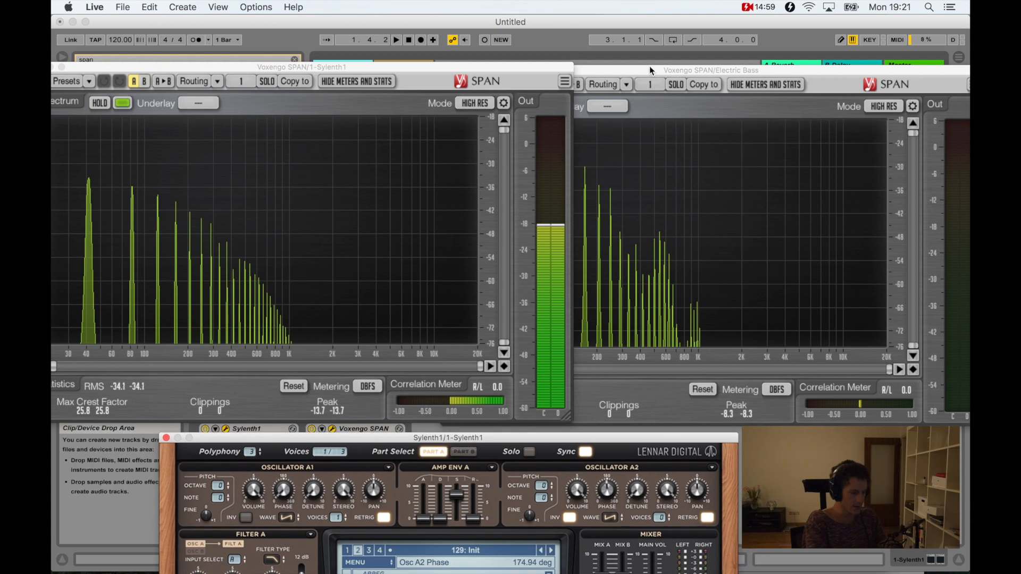
{"action": "left_click_drag", "start_coordinate": [650, 70], "coordinate": [681, 69]}
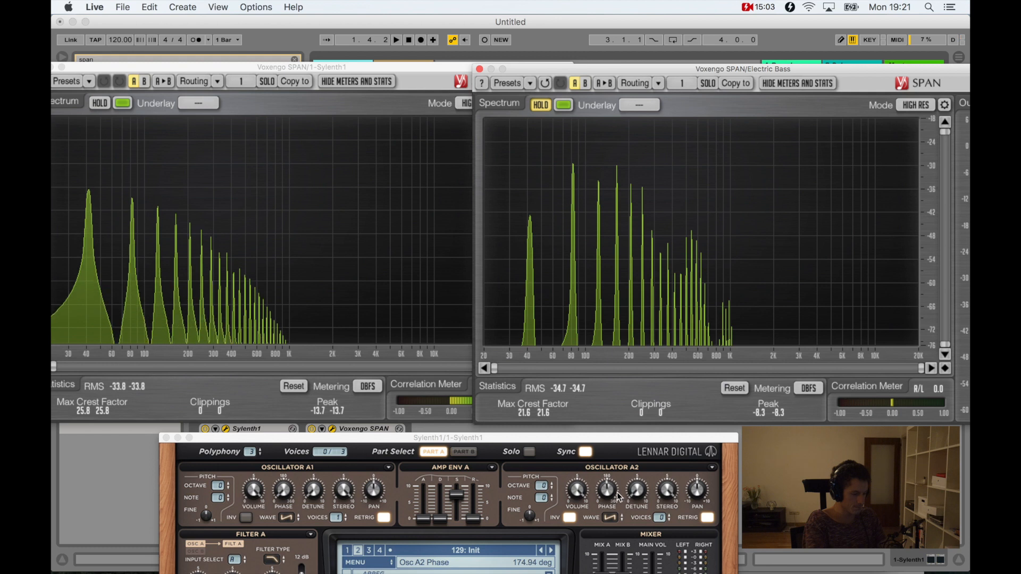
Raise the Oscillator A2 phase to about 255 degrees, set its voices to 1, and play a test note
{"action": "left_click_drag", "start_coordinate": [619, 497], "coordinate": [599, 436]}
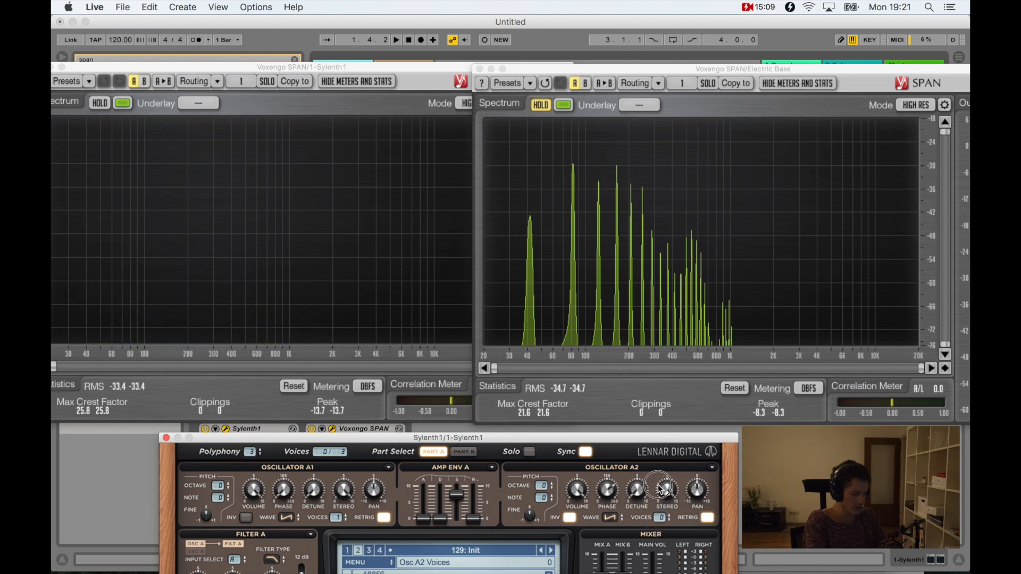
{"action": "left_click_drag", "start_coordinate": [660, 516], "coordinate": [660, 501]}
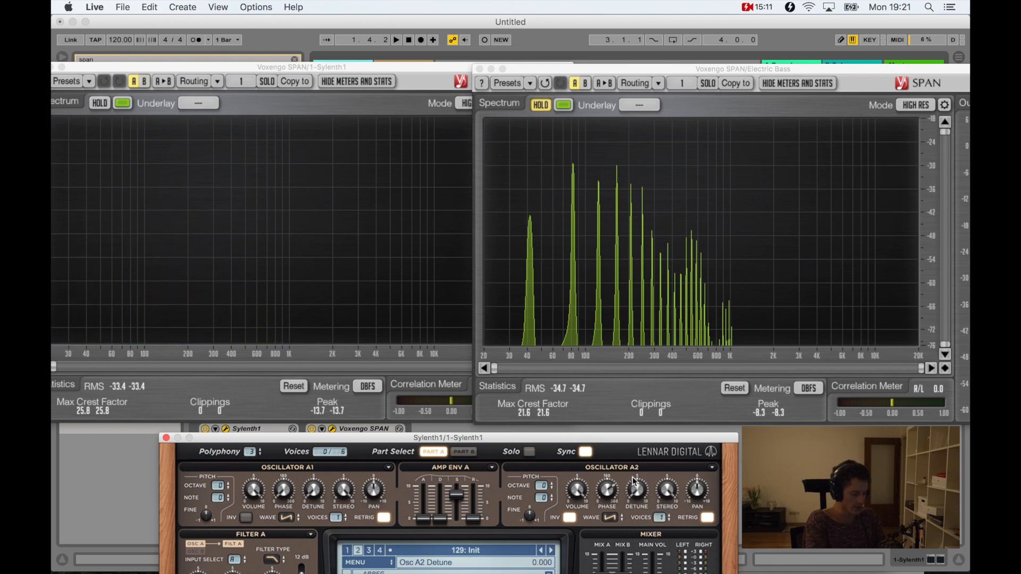
{"action": "key", "text": "d"}
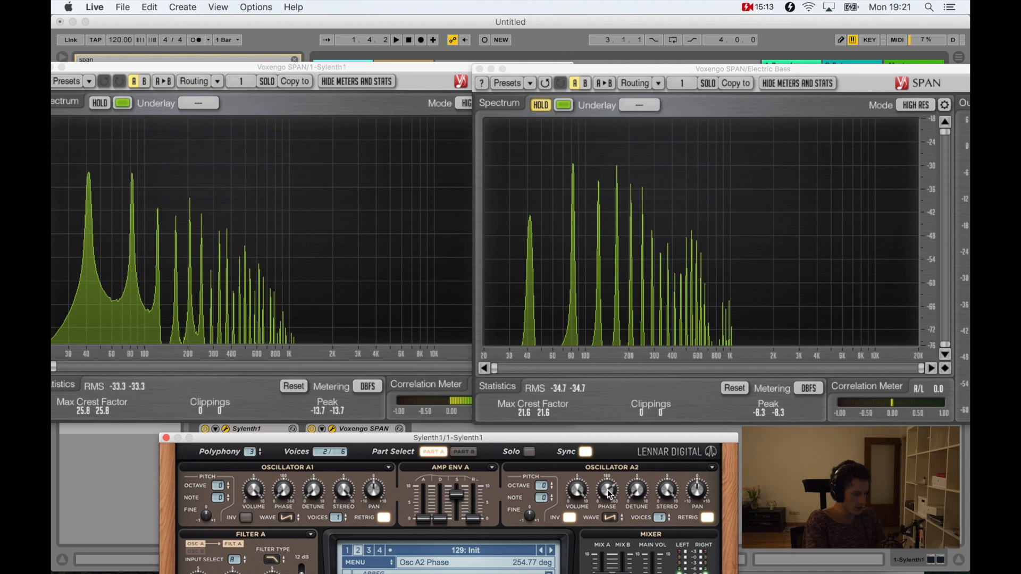
Fine-tune the Oscillator A2 phase to about 325 degrees, matching the Sylenth1 spectrum to the held bass spectrum
{"action": "left_click_drag", "start_coordinate": [606, 496], "coordinate": [604, 487]}
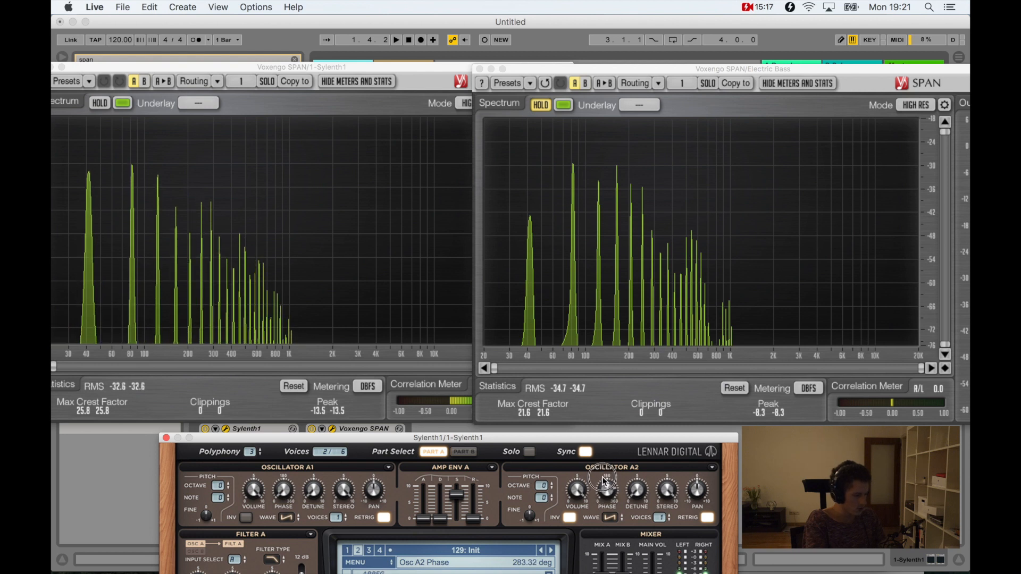
{"action": "left_click_drag", "start_coordinate": [602, 477], "coordinate": [602, 475]}
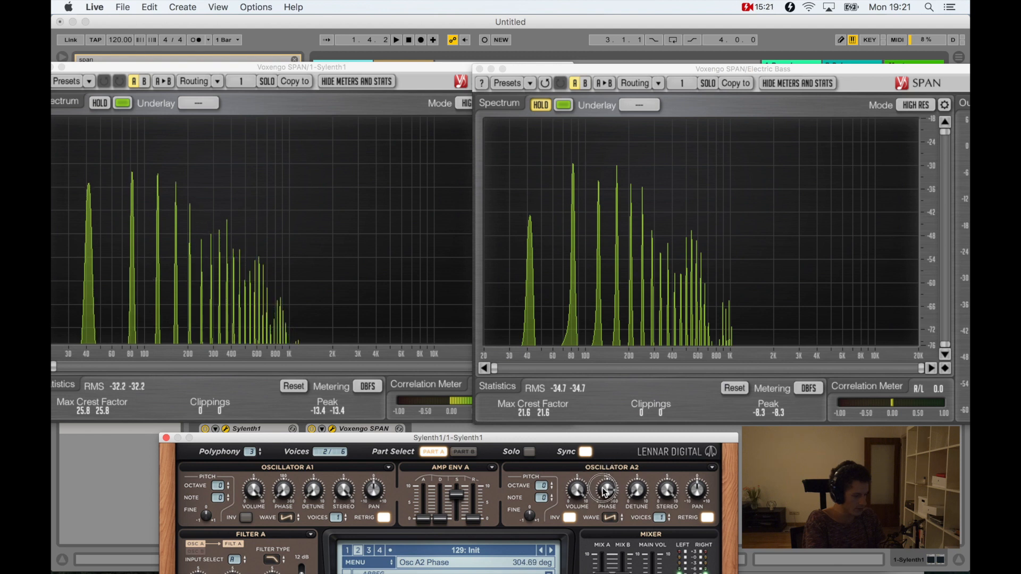
{"action": "left_click_drag", "start_coordinate": [604, 490], "coordinate": [602, 485]}
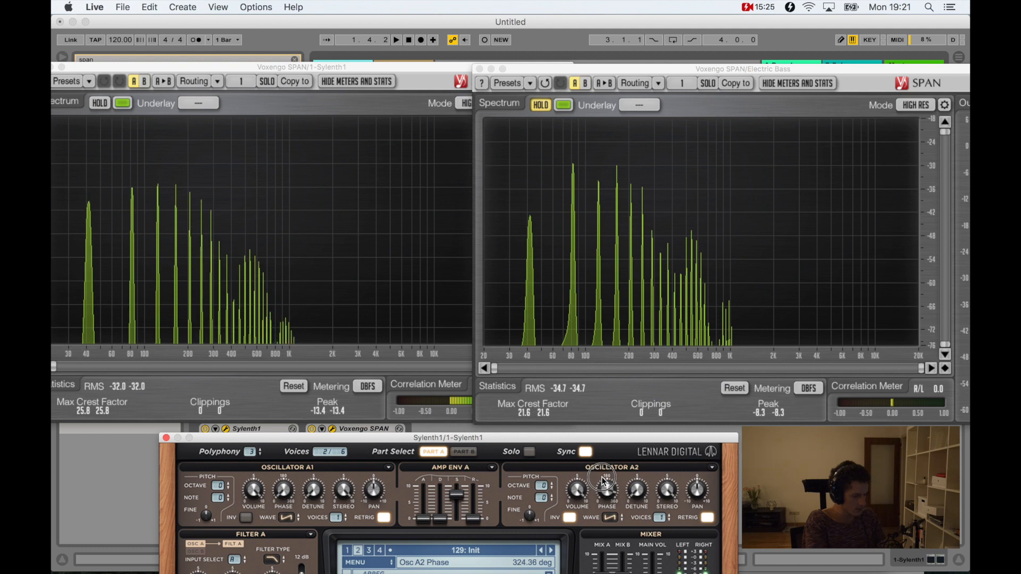
{"action": "left_click_drag", "start_coordinate": [602, 476], "coordinate": [606, 493]}
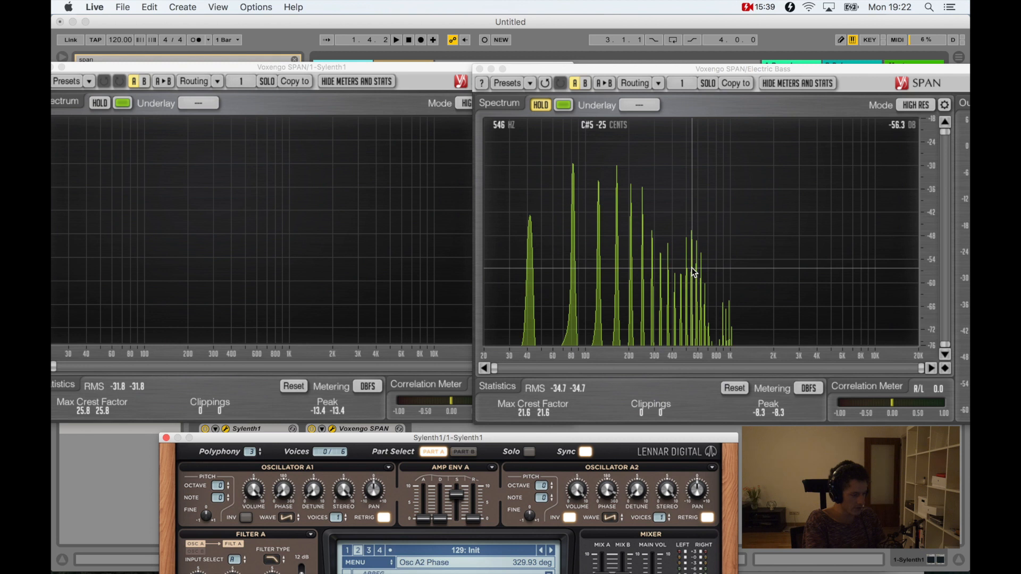
{"action": "left_click_drag", "start_coordinate": [606, 489], "coordinate": [609, 496]}
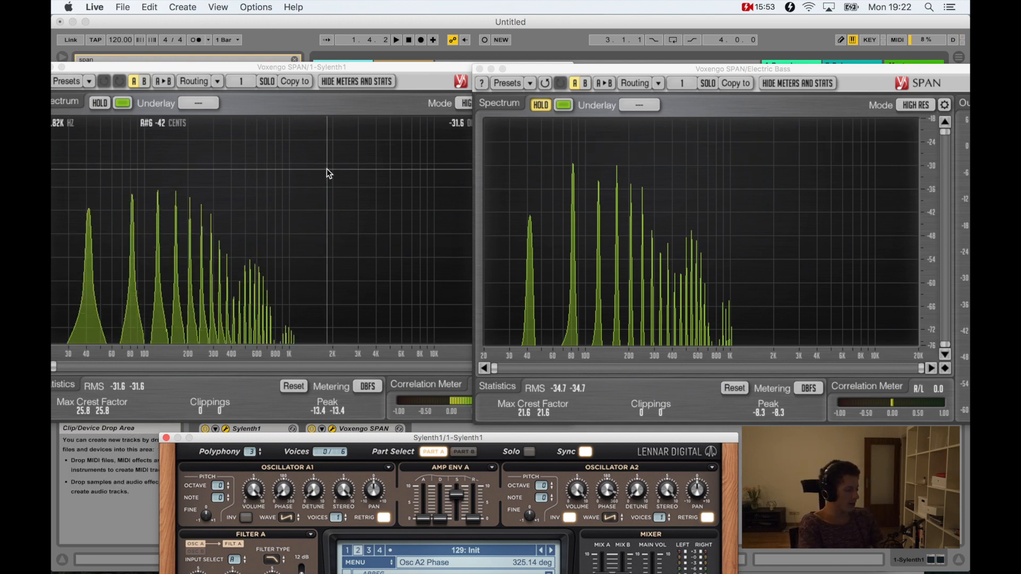
Hold the resulting spectrum in the Sylenth1 analyzer and bring the Electric Bass analyzer forward for comparison
{"action": "left_click", "coordinate": [96, 104]}
{"action": "left_click", "coordinate": [98, 104]}
{"action": "left_click", "coordinate": [592, 73]}
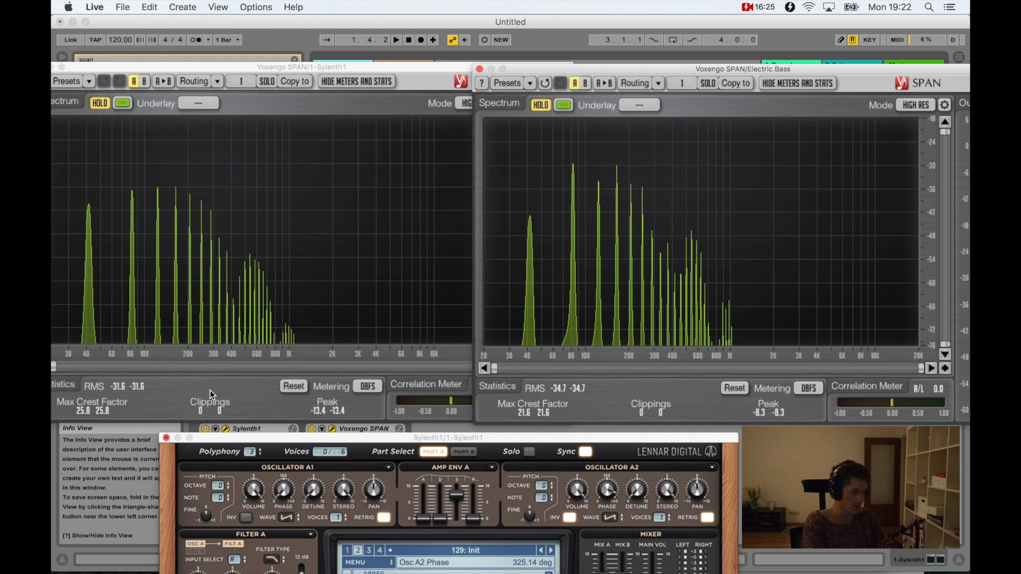
Close the Sylenth1 synth window, search the browser for "eq", and add the EQ Eight audio effect to the 1-Sylenth1 track
{"action": "left_click", "coordinate": [166, 438]}
{"action": "left_click_drag", "start_coordinate": [377, 63], "coordinate": [446, 209]}
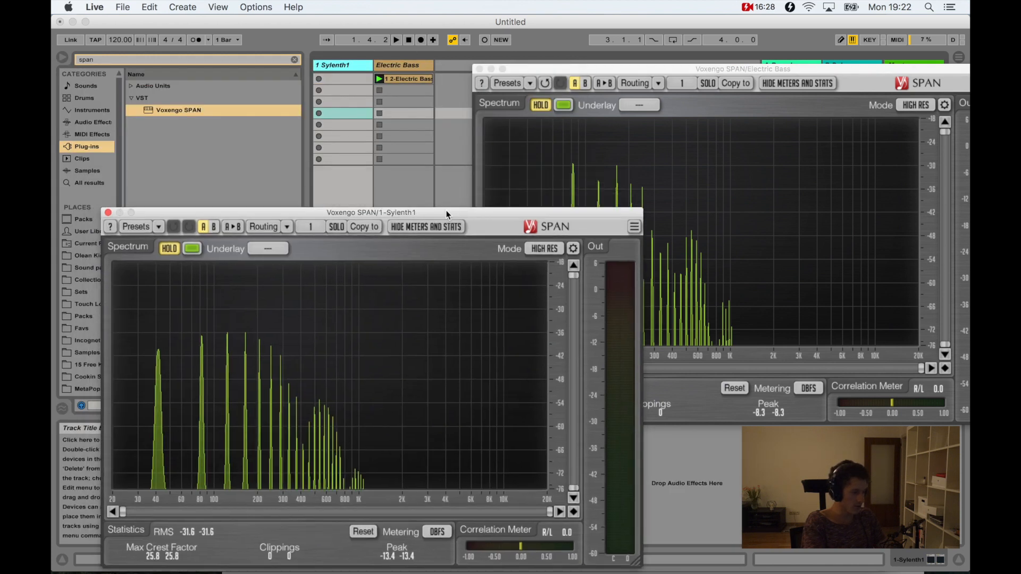
{"action": "left_click", "coordinate": [145, 59]}
{"action": "type", "text": "eq"}
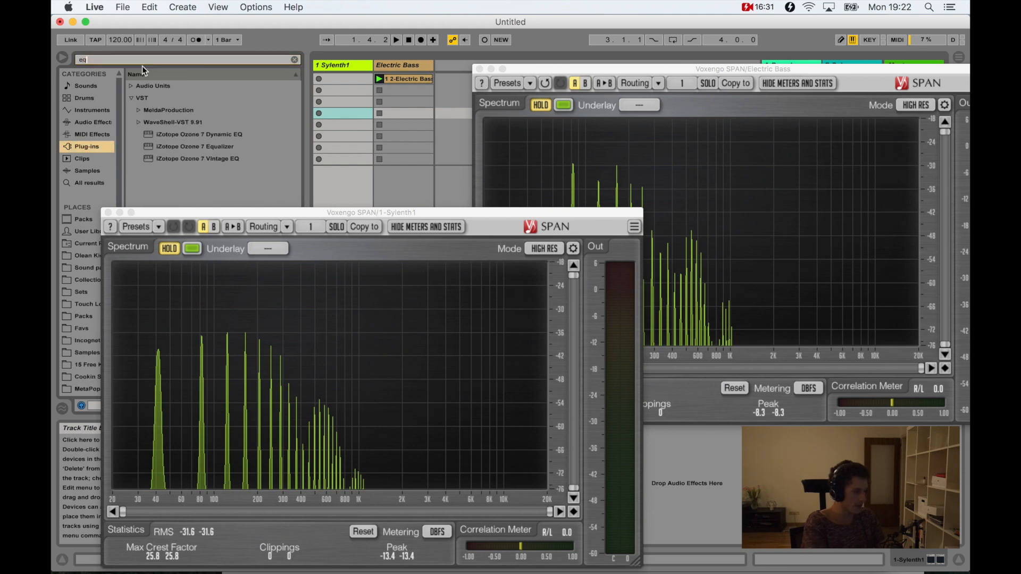
{"action": "left_click", "coordinate": [91, 134]}
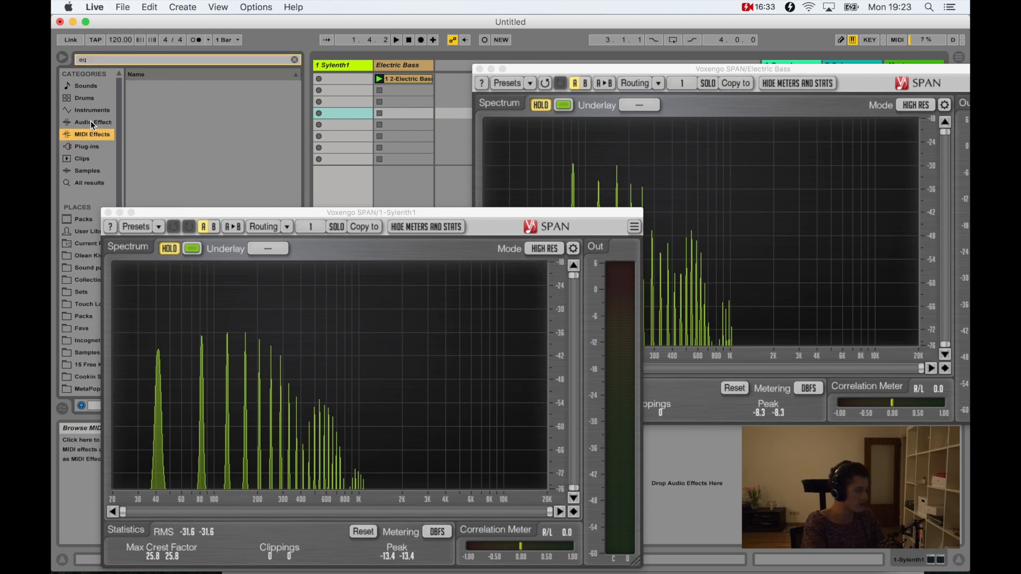
{"action": "left_click", "coordinate": [93, 123]}
{"action": "left_click_drag", "start_coordinate": [159, 99], "coordinate": [681, 442]}
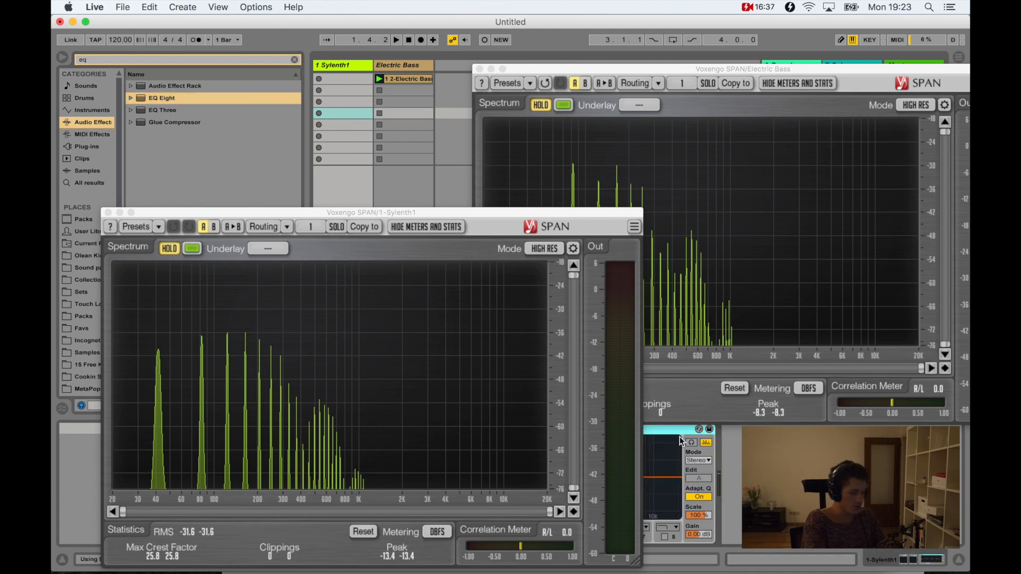
Arrange the Sylenth1 and Electric Bass analyzer windows side by side above the device chain
{"action": "left_click_drag", "start_coordinate": [484, 215], "coordinate": [461, 169]}
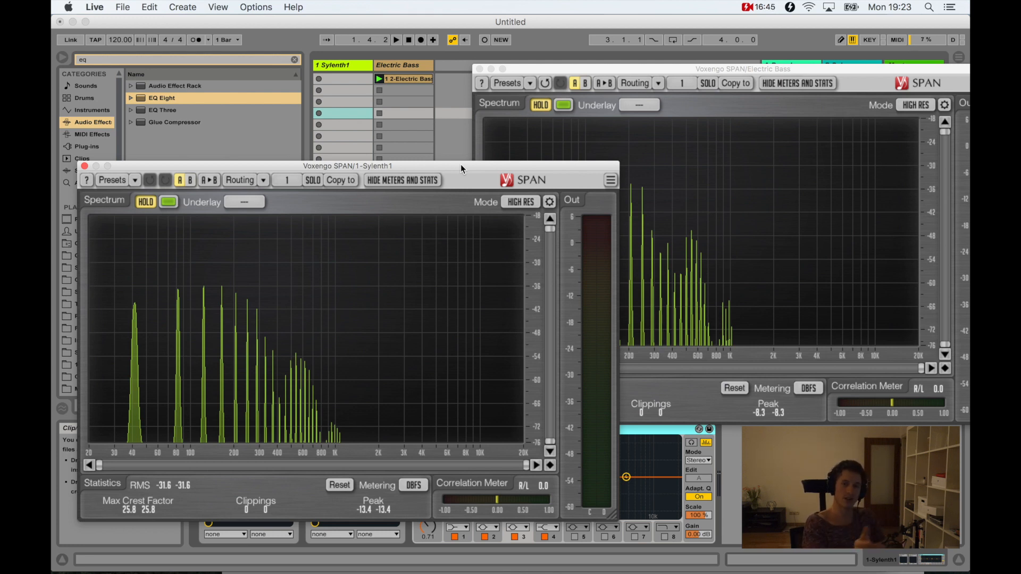
{"action": "left_click_drag", "start_coordinate": [460, 164], "coordinate": [446, 51]}
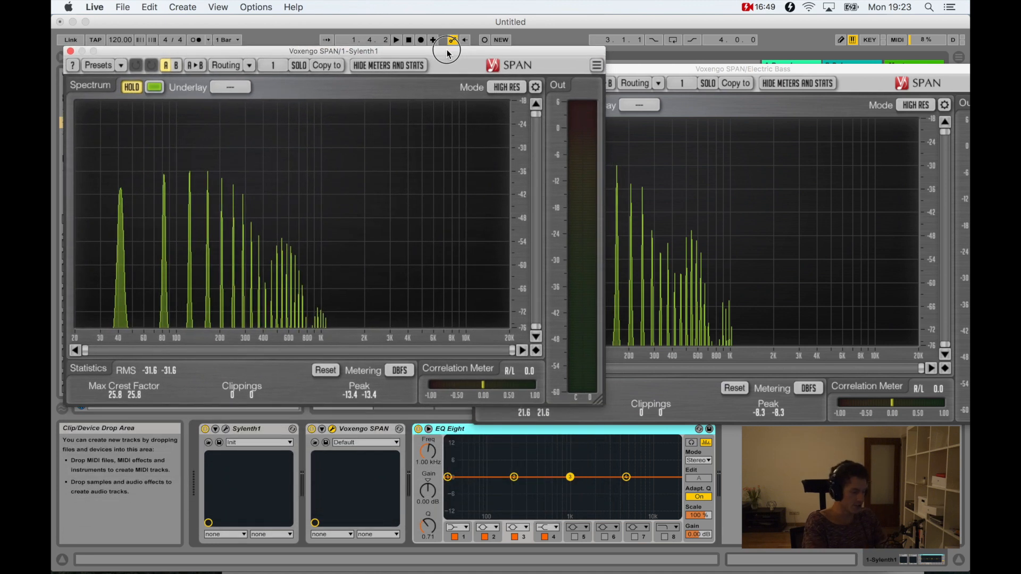
{"action": "left_click_drag", "start_coordinate": [691, 74], "coordinate": [701, 60]}
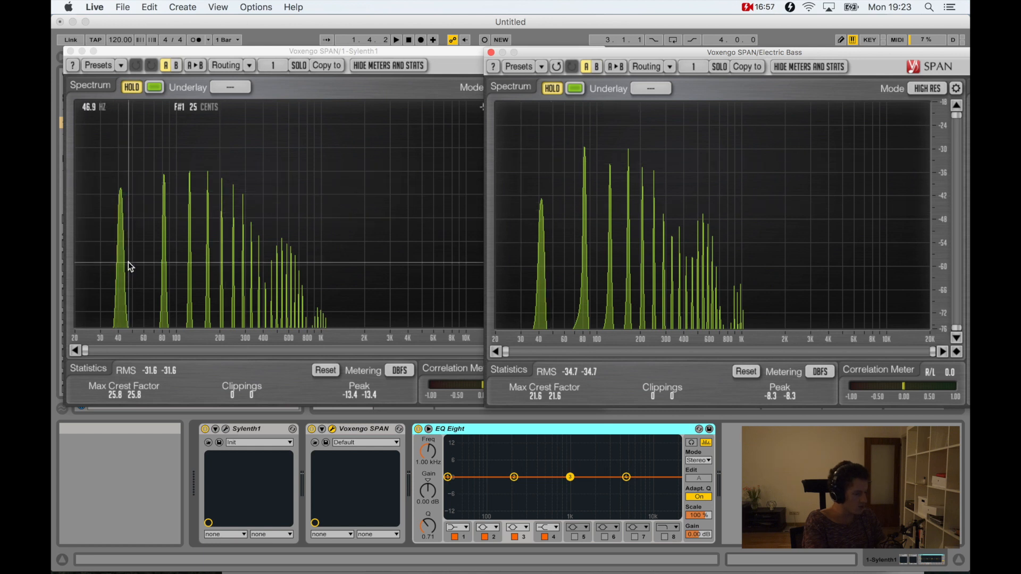
Turn EQ Eight band 1 into a steep low cut at about 60 Hz, with Hold turned off in the Sylenth1 analyzer
{"action": "left_click", "coordinate": [458, 526]}
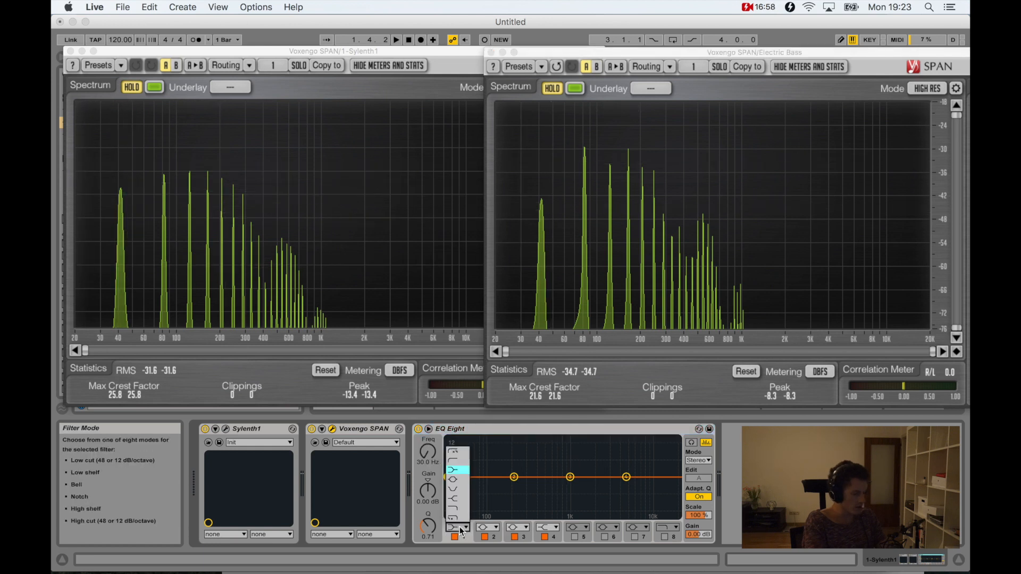
{"action": "left_click", "coordinate": [457, 453]}
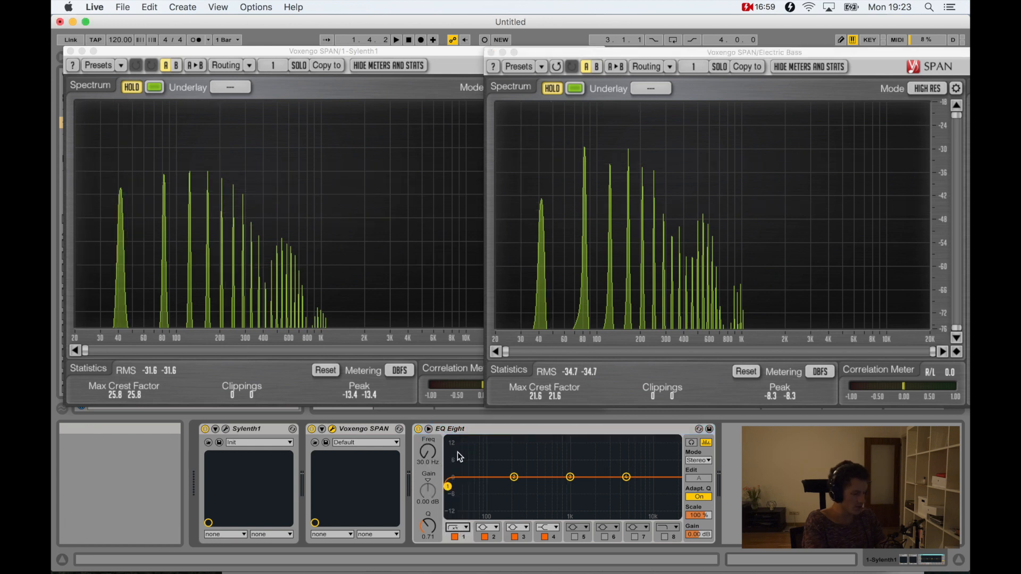
{"action": "left_click", "coordinate": [128, 86]}
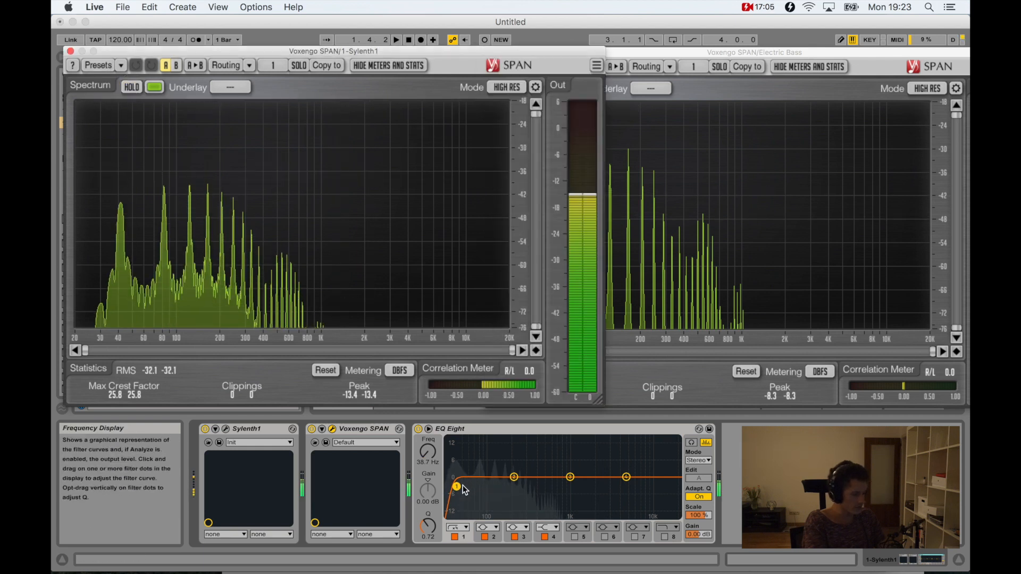
{"action": "left_click_drag", "start_coordinate": [640, 52], "coordinate": [647, 39]}
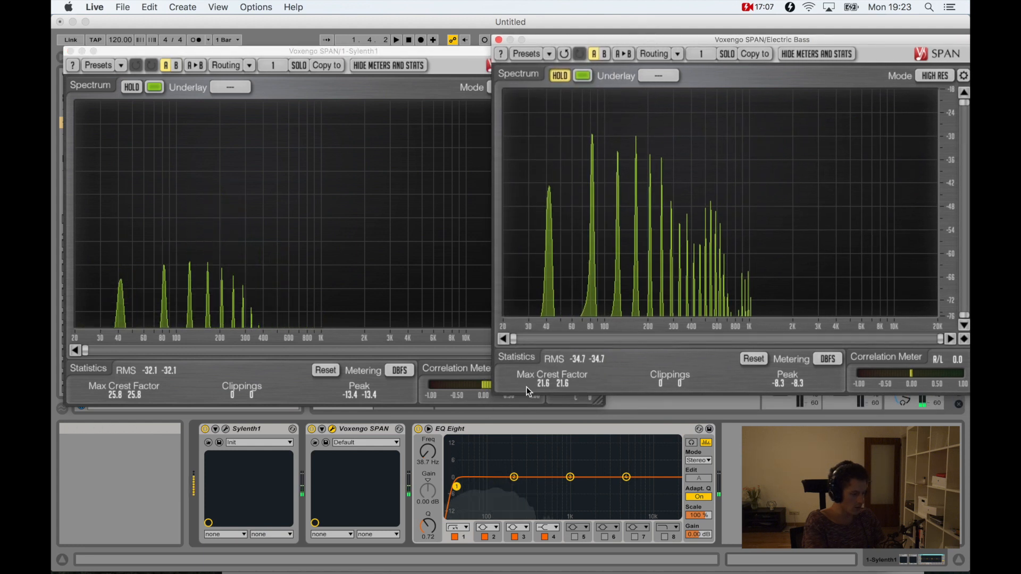
{"action": "left_click_drag", "start_coordinate": [458, 486], "coordinate": [471, 486]}
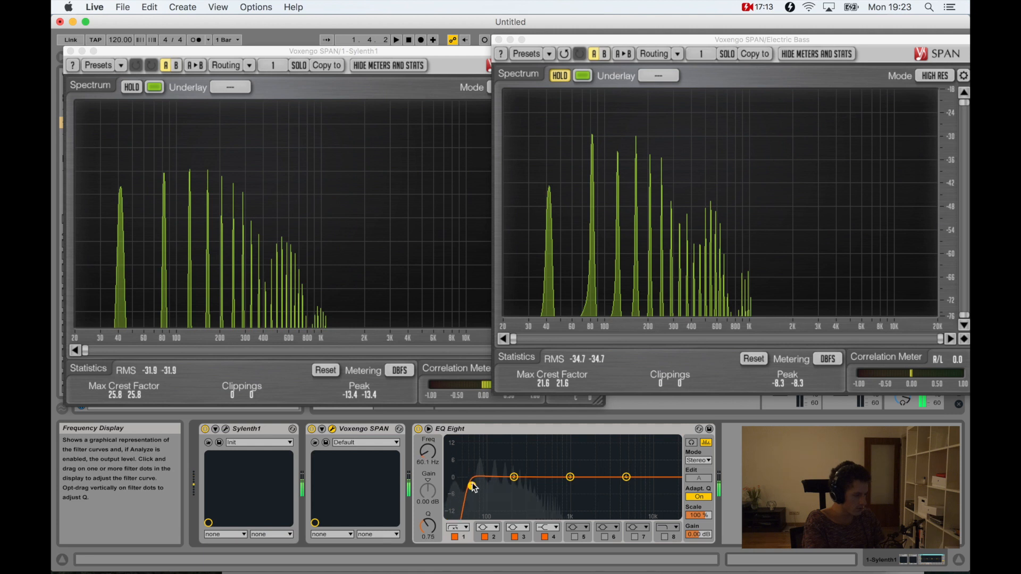
Move Voxengo SPAN after EQ Eight in the device chain and lower the band 1 low cut to about 46 Hz
{"action": "left_click_drag", "start_coordinate": [358, 428], "coordinate": [730, 479]}
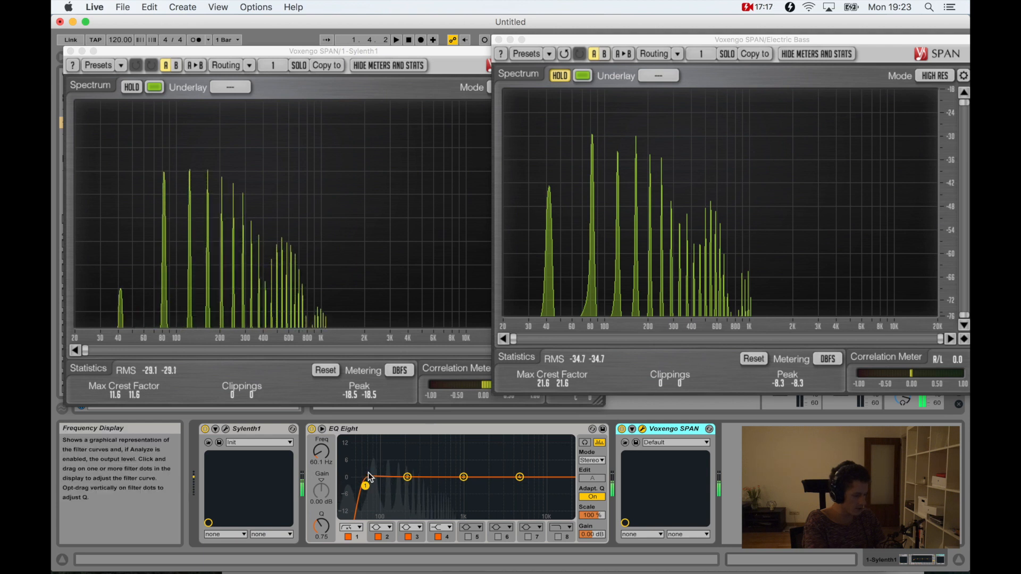
{"action": "left_click_drag", "start_coordinate": [365, 486], "coordinate": [356, 485]}
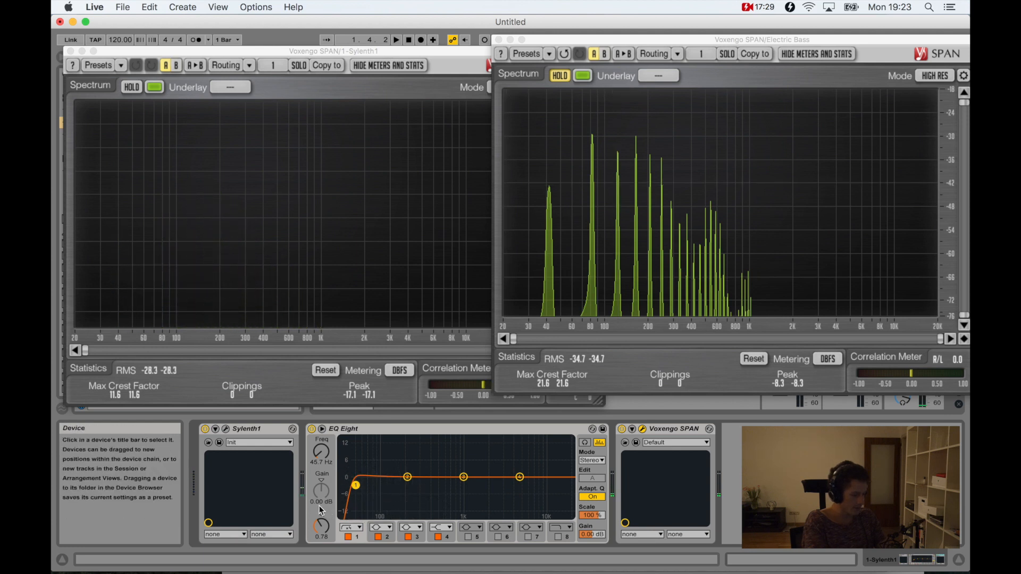
Set the frequency of EQ Eight band 2 to 125 Hz
{"action": "left_click", "coordinate": [408, 478]}
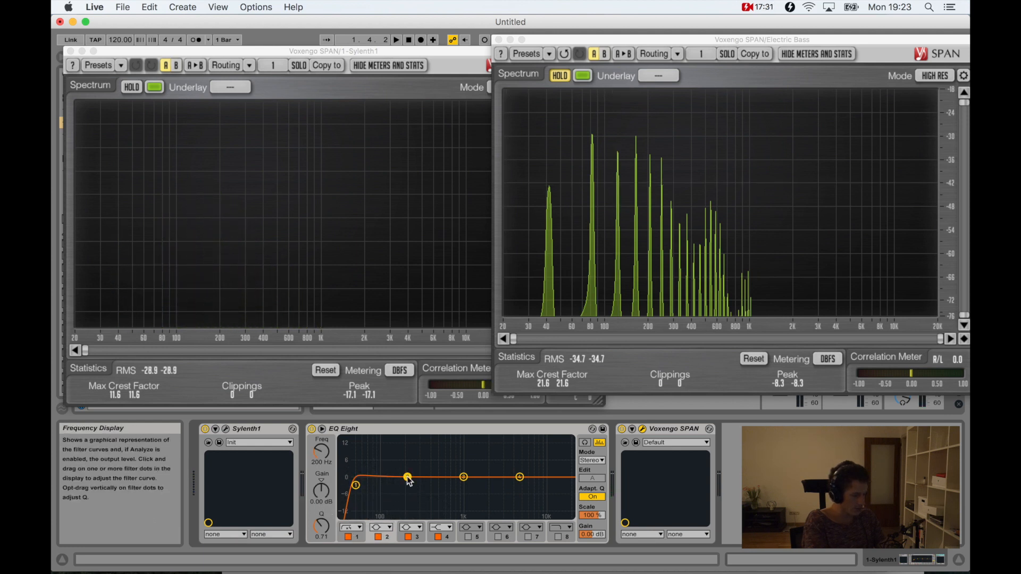
{"action": "left_click", "coordinate": [331, 459]}
{"action": "type", "text": "125"}
{"action": "key", "text": "Return"}
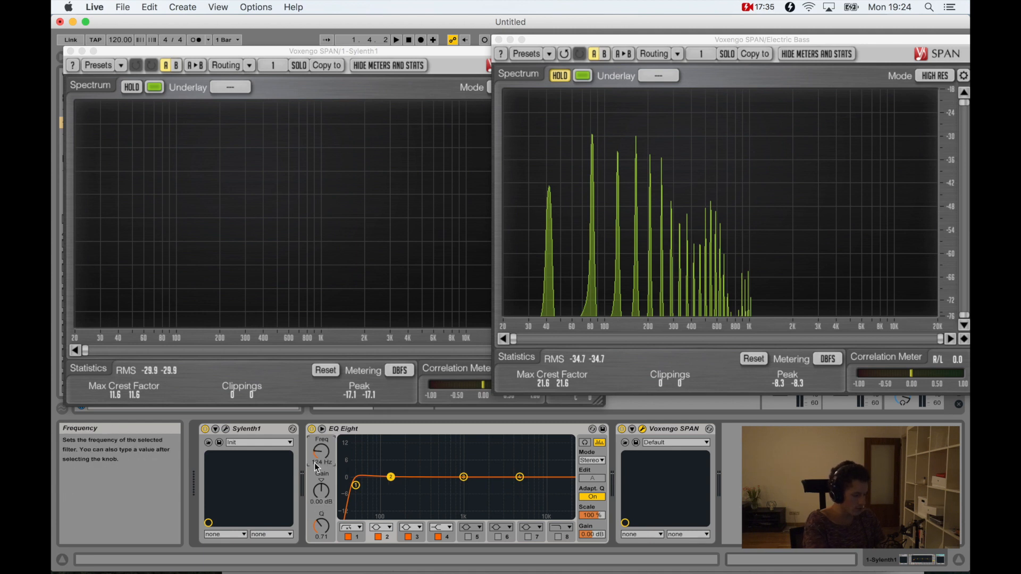
Shape band 2 into a cut of about 6.8 dB near 123 Hz with Q about 5.45, and hold the Sylenth1 spectrum for comparison
{"action": "left_click_drag", "start_coordinate": [391, 476], "coordinate": [391, 486]}
{"action": "left_click_drag", "start_coordinate": [327, 528], "coordinate": [327, 513]}
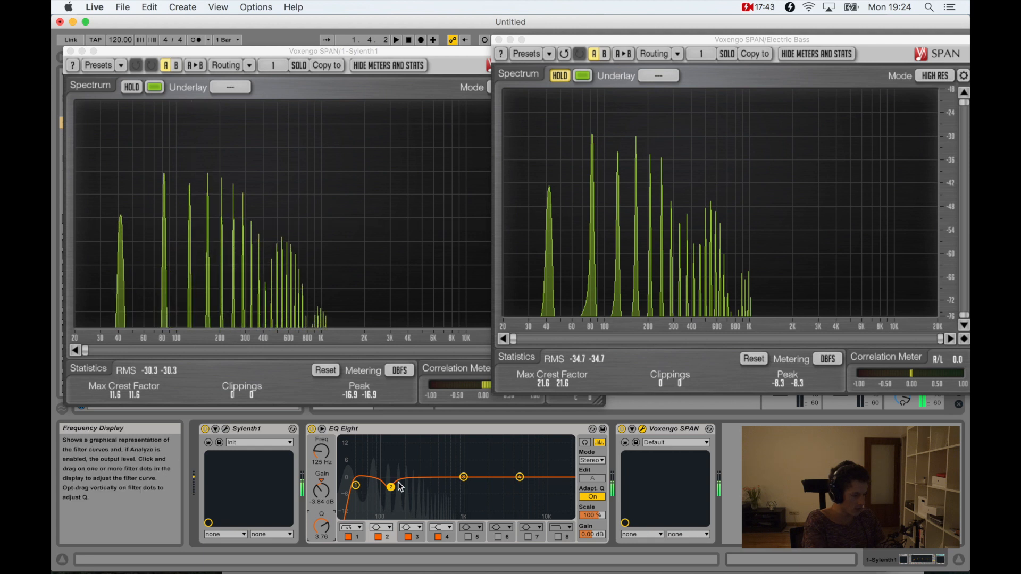
{"action": "left_click_drag", "start_coordinate": [321, 527], "coordinate": [321, 524]}
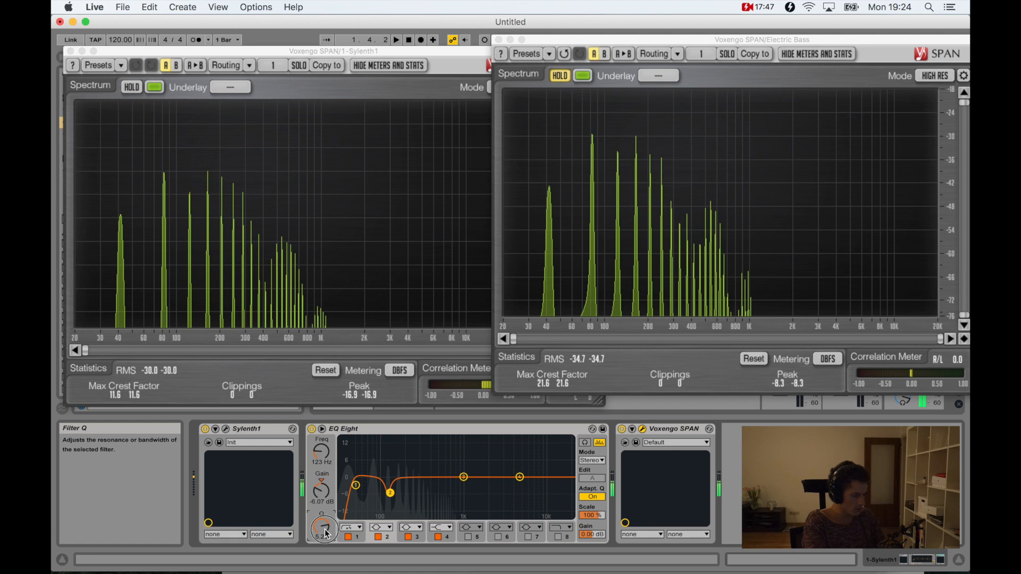
{"action": "left_click", "coordinate": [389, 490]}
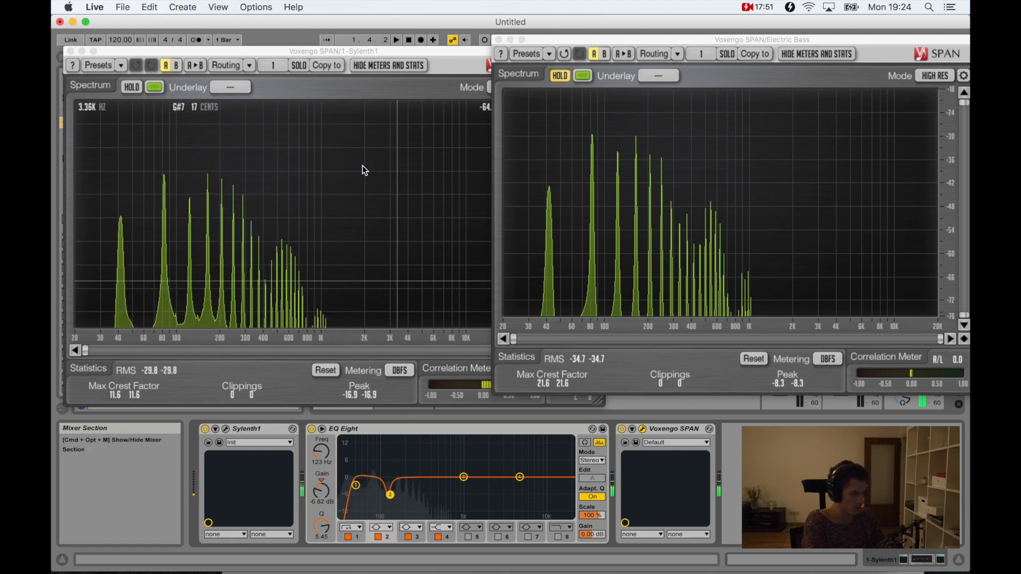
{"action": "left_click", "coordinate": [135, 92]}
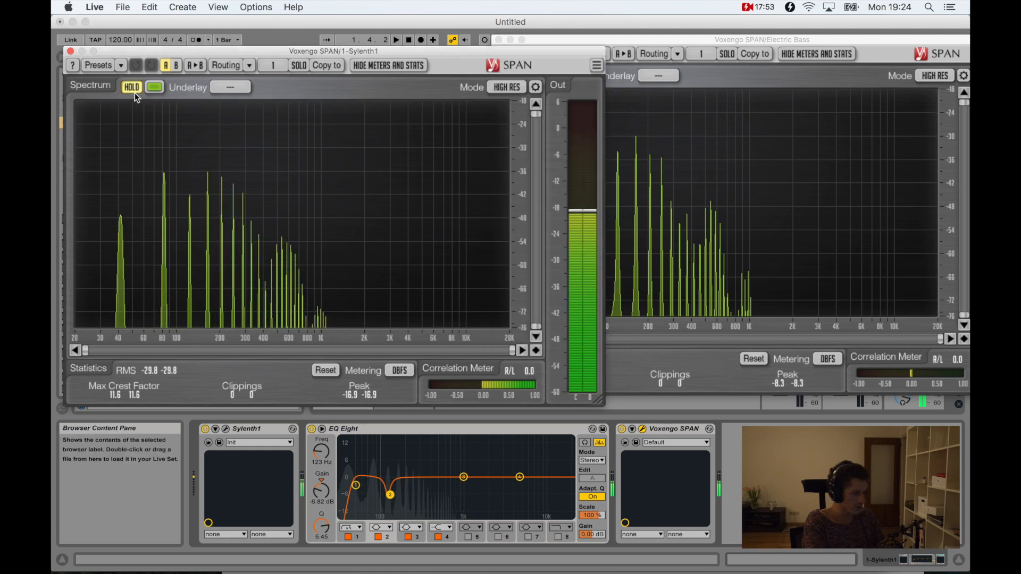
{"action": "left_click", "coordinate": [567, 40]}
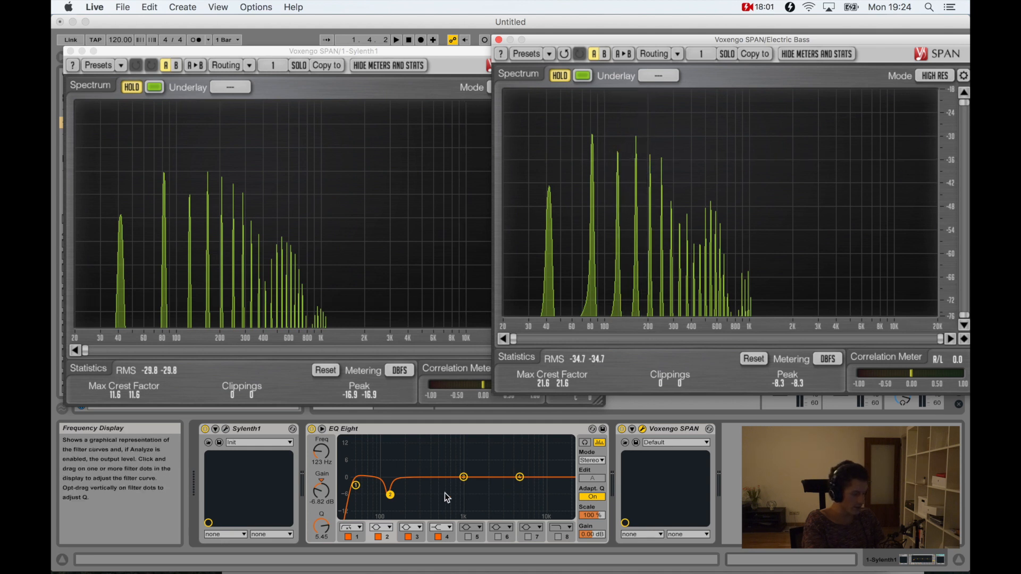
Set EQ Eight band 3 to about 205 Hz with a gain of about -4.8 dB and a Q of 11.9
{"action": "left_click", "coordinate": [464, 478]}
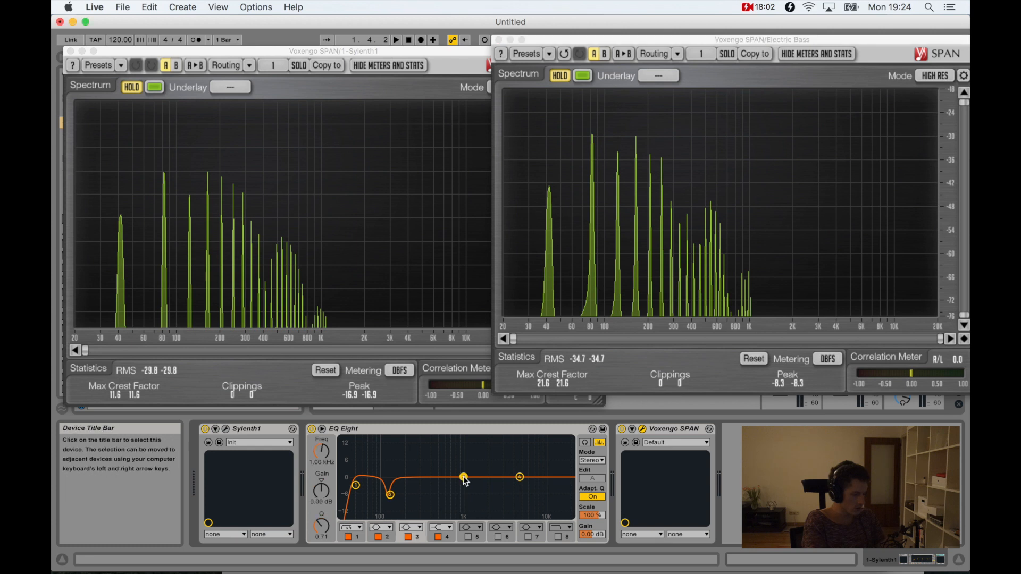
{"action": "left_click", "coordinate": [315, 466]}
{"action": "type", "text": "205"}
{"action": "key", "text": "Return"}
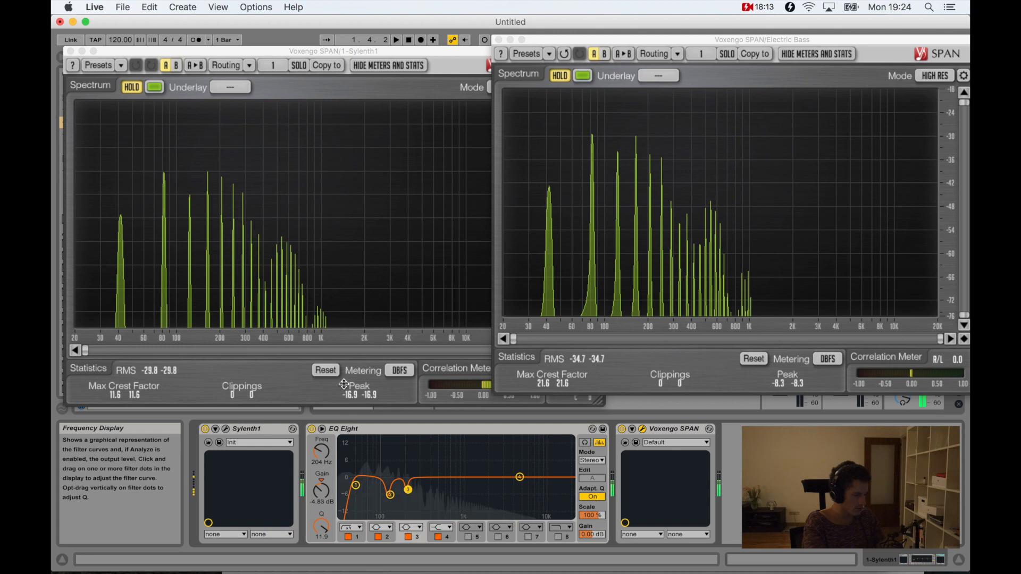
With Hold off, sweep band 3's frequency, settle it at 205 Hz with about -1.9 dB gain, and hold the Sylenth1 spectrum again
{"action": "left_click", "coordinate": [192, 66]}
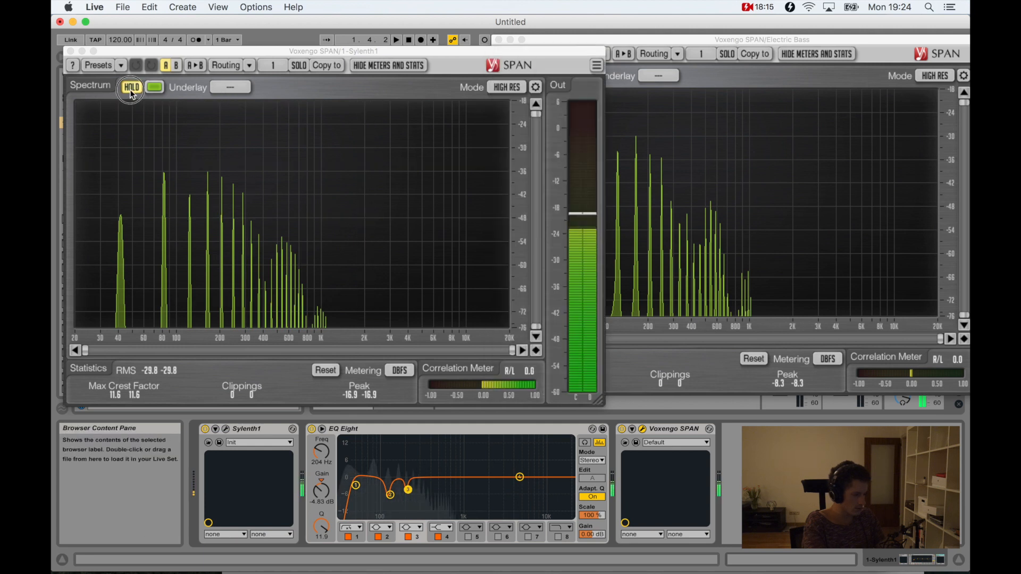
{"action": "left_click", "coordinate": [133, 88]}
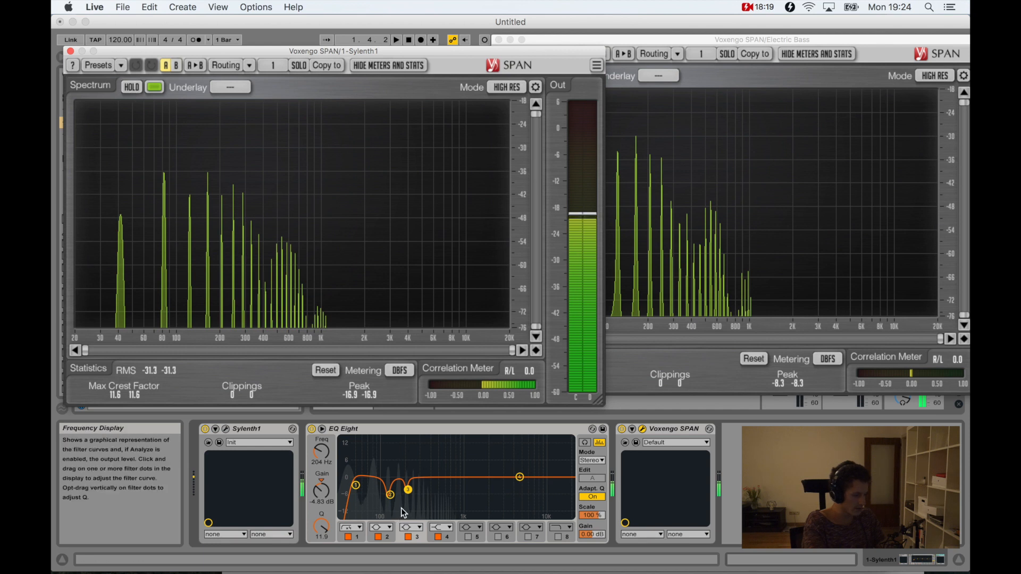
{"action": "left_click", "coordinate": [408, 490]}
{"action": "left_click", "coordinate": [325, 454]}
{"action": "left_click_drag", "start_coordinate": [325, 454], "coordinate": [325, 457]}
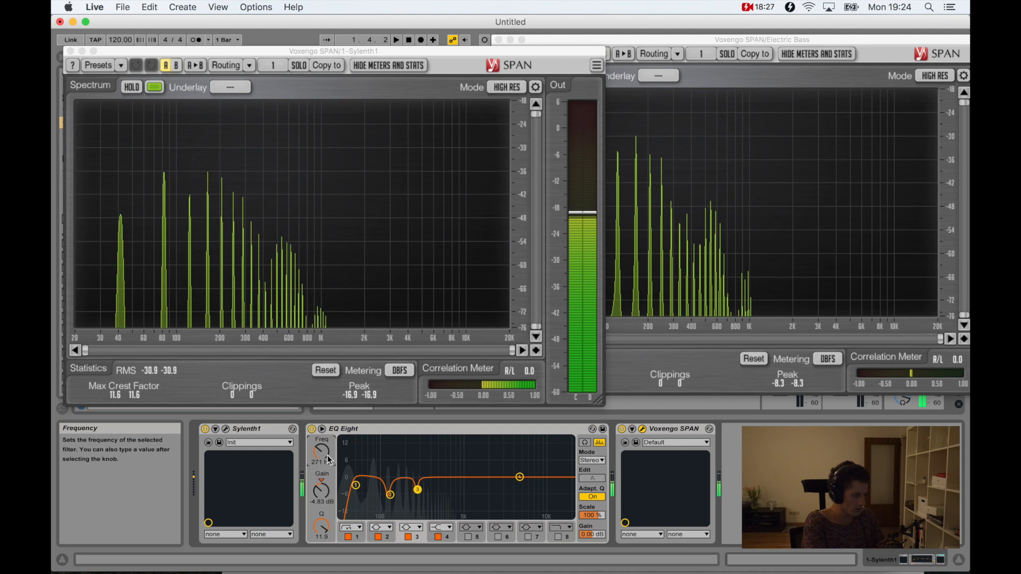
{"action": "left_click_drag", "start_coordinate": [325, 455], "coordinate": [322, 466]}
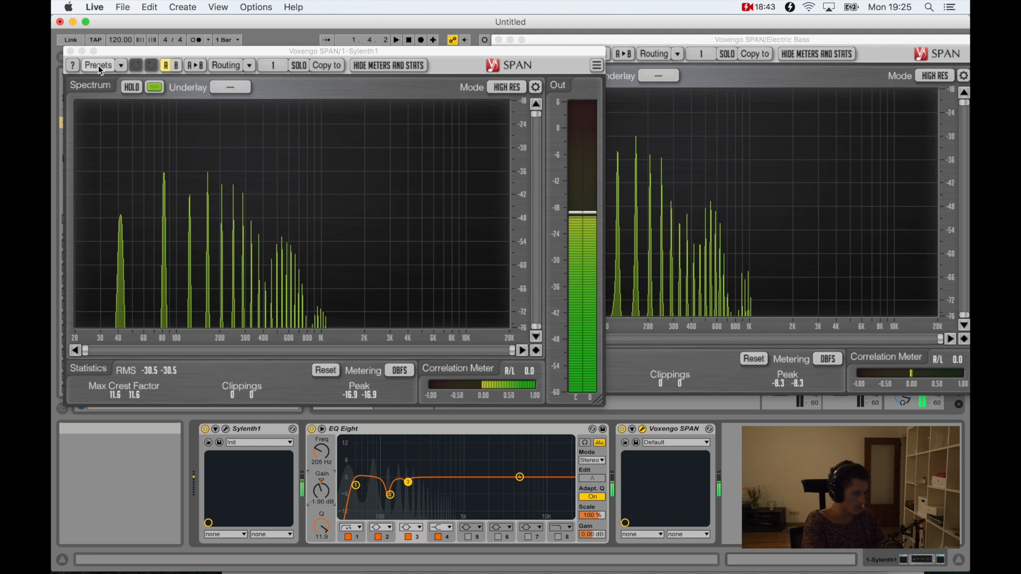
{"action": "left_click", "coordinate": [131, 88]}
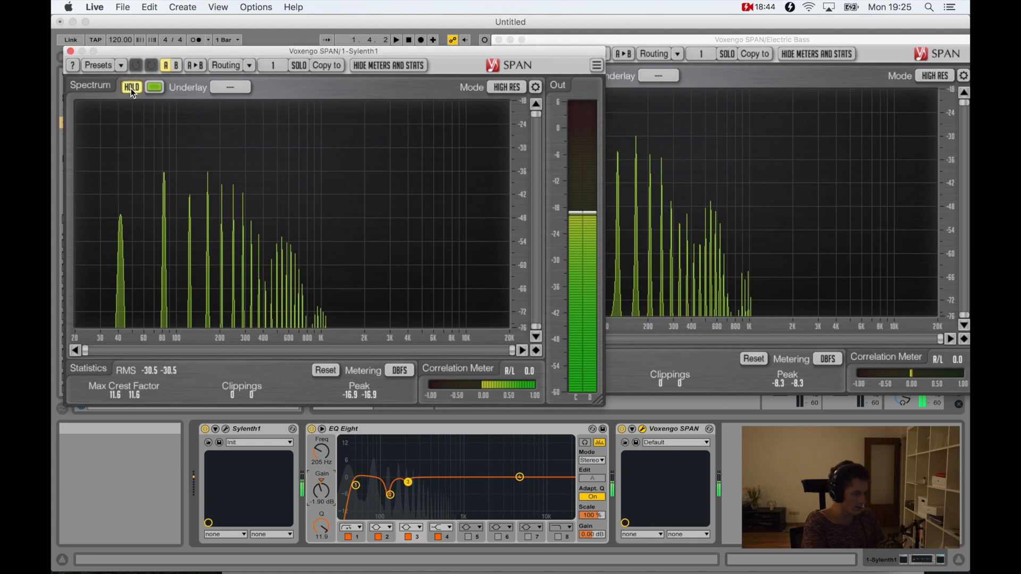
{"action": "left_click", "coordinate": [663, 43]}
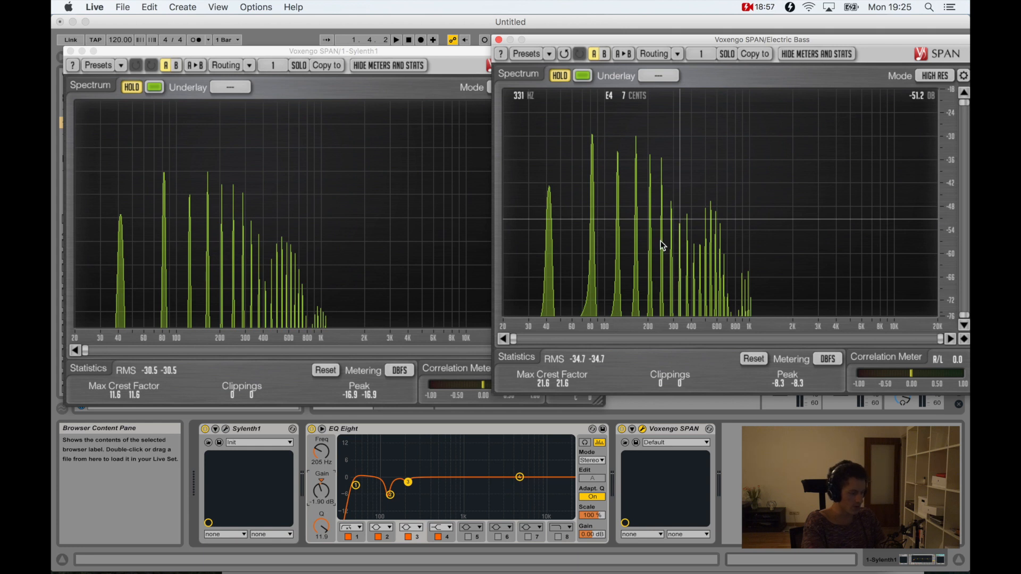
Change EQ Eight band 4 to a bell filter and set its frequency to 331 Hz
{"action": "left_click", "coordinate": [470, 428]}
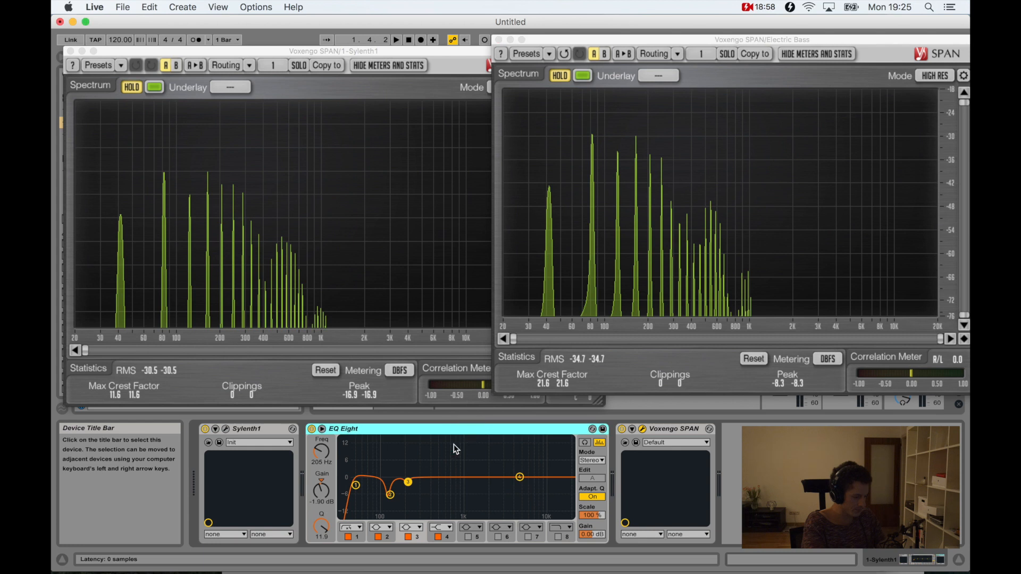
{"action": "left_click", "coordinate": [444, 527]}
{"action": "left_click", "coordinate": [443, 482]}
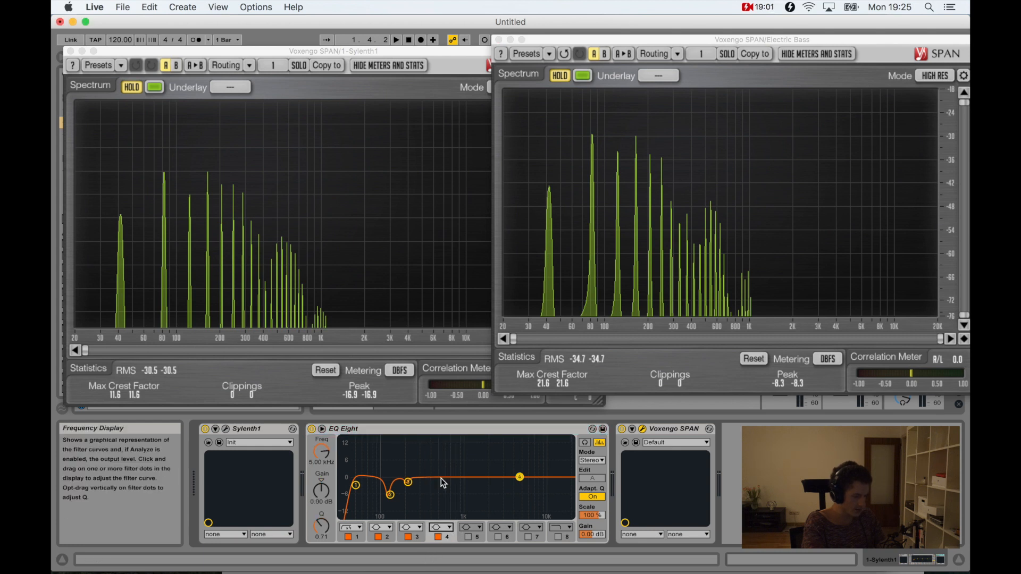
{"action": "left_click", "coordinate": [318, 466]}
{"action": "type", "text": "331"}
{"action": "key", "text": "Return"}
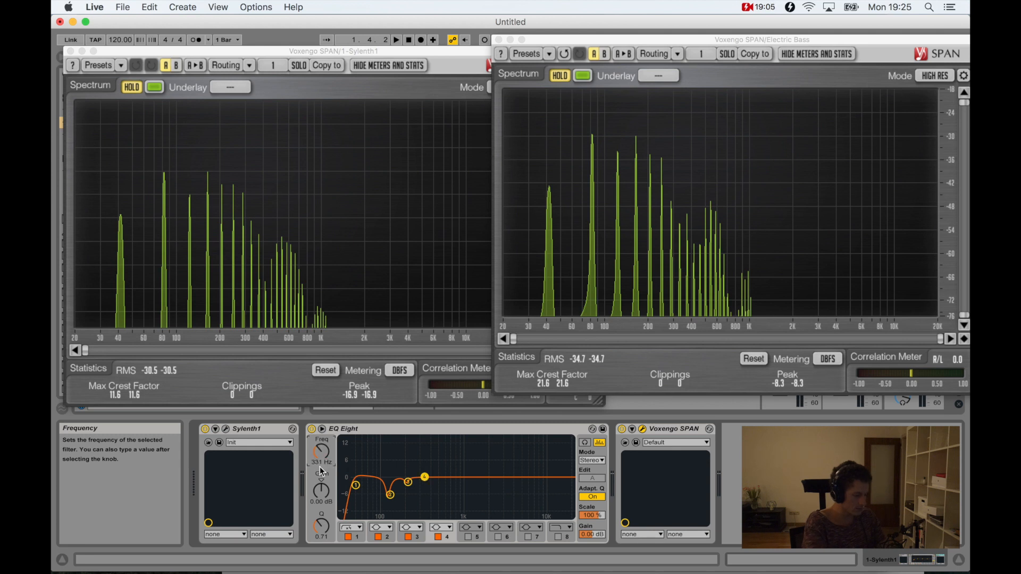
Narrow band 4 to a Q of about 15.3, cut it by about 4.3 dB, and turn off Hold in the Sylenth1 analyzer
{"action": "left_click_drag", "start_coordinate": [321, 527], "coordinate": [321, 505]}
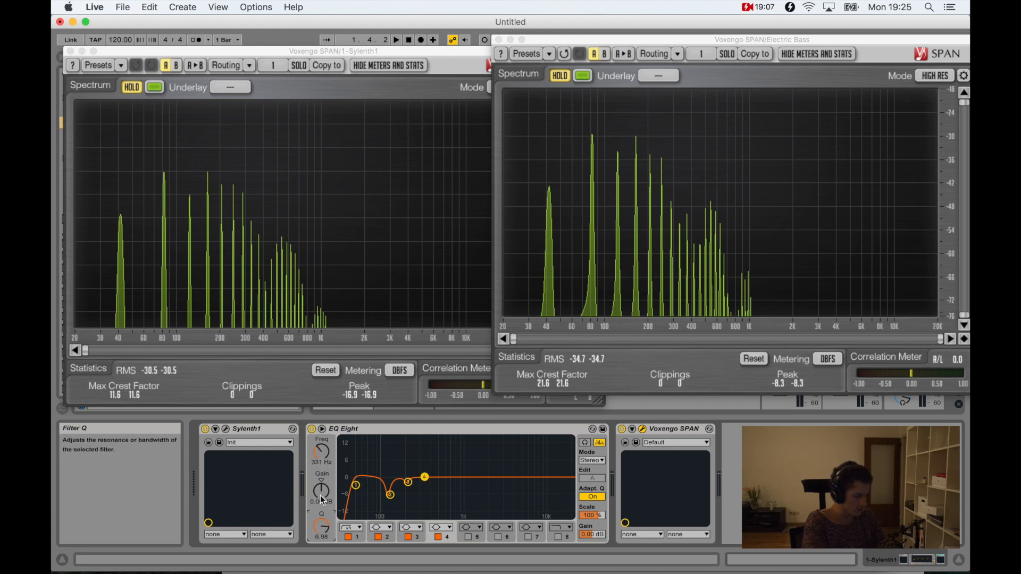
{"action": "left_click_drag", "start_coordinate": [321, 491], "coordinate": [321, 493]}
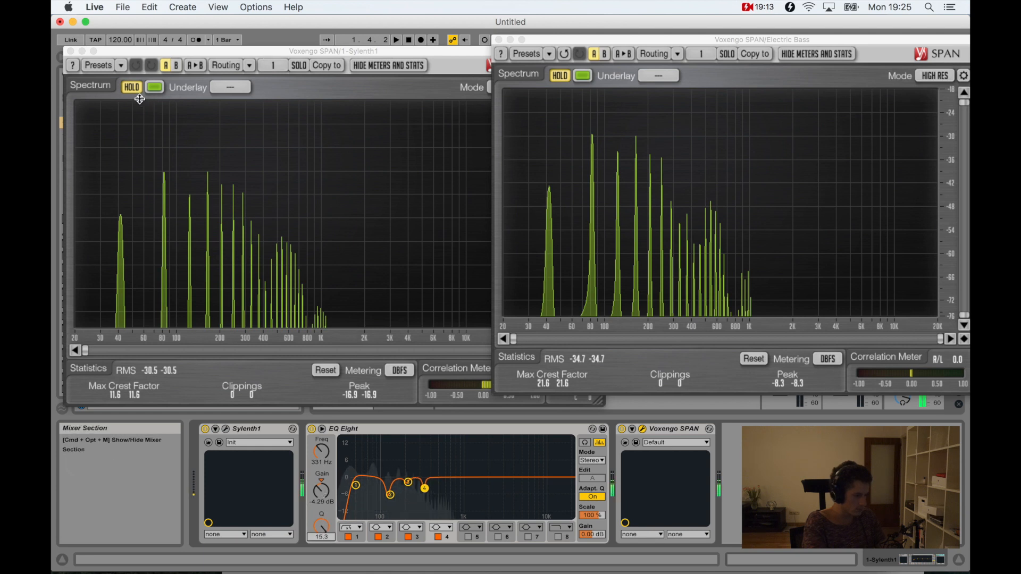
{"action": "left_click", "coordinate": [139, 99]}
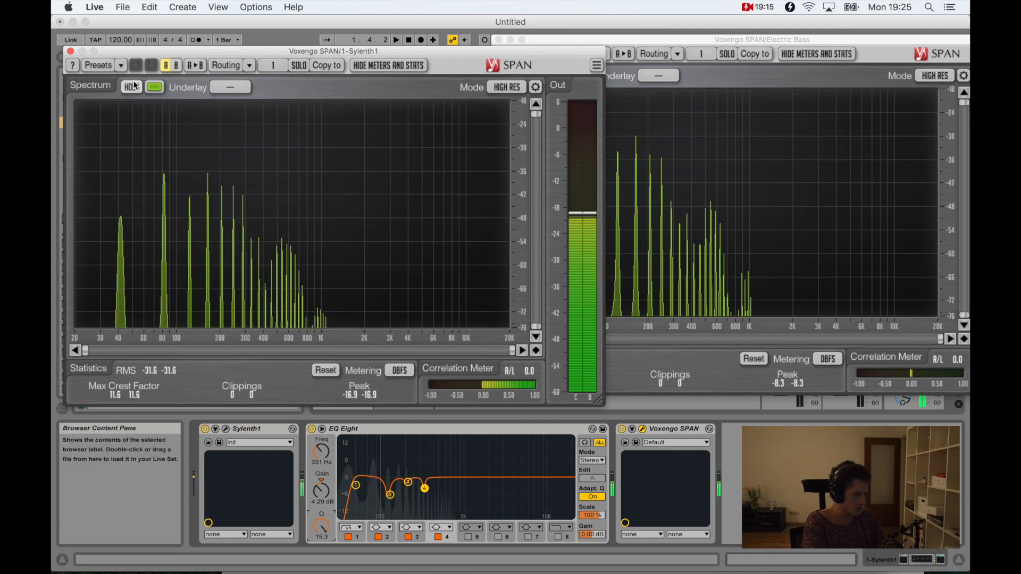
Hold the Sylenth1 spectrum in SPAN and enable EQ Eight bands 5 and 6
{"action": "left_click", "coordinate": [133, 86]}
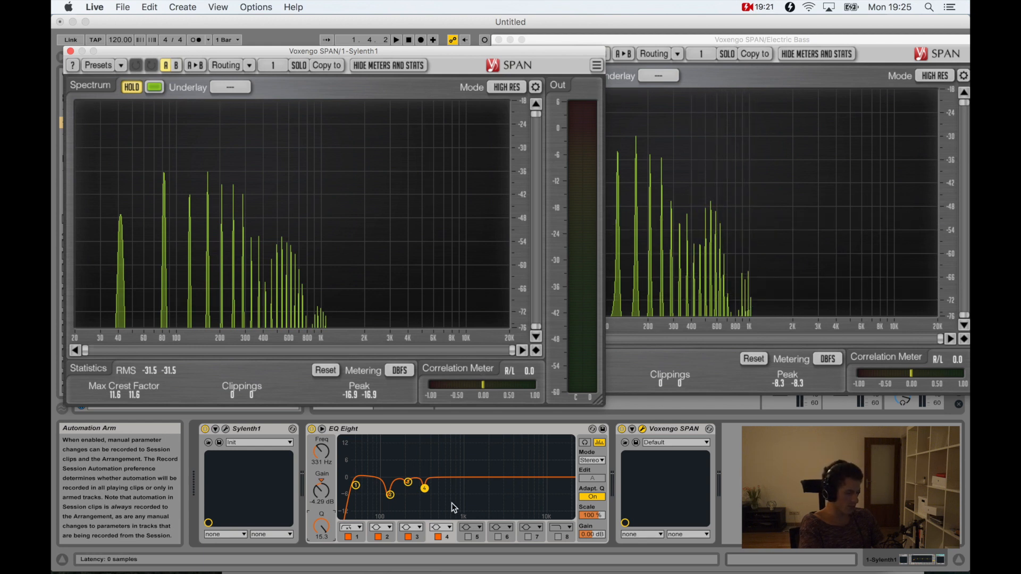
{"action": "left_click", "coordinate": [468, 537]}
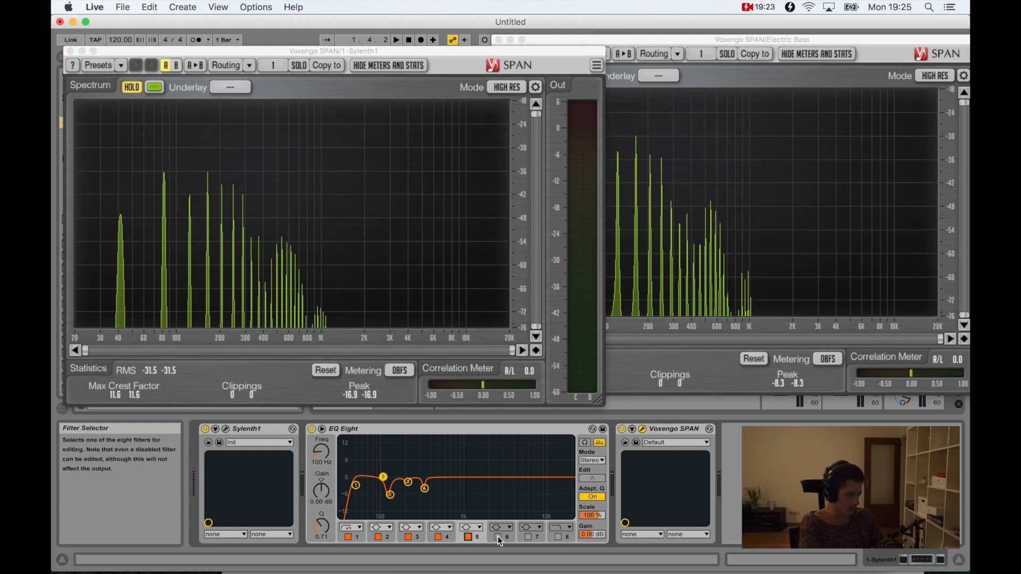
{"action": "left_click", "coordinate": [498, 537]}
Set band 5 to 1 kHz with a gain of about 5.2 dB and a Q of 3.61, and recapture the held Sylenth1 spectrum
{"action": "left_click", "coordinate": [383, 477]}
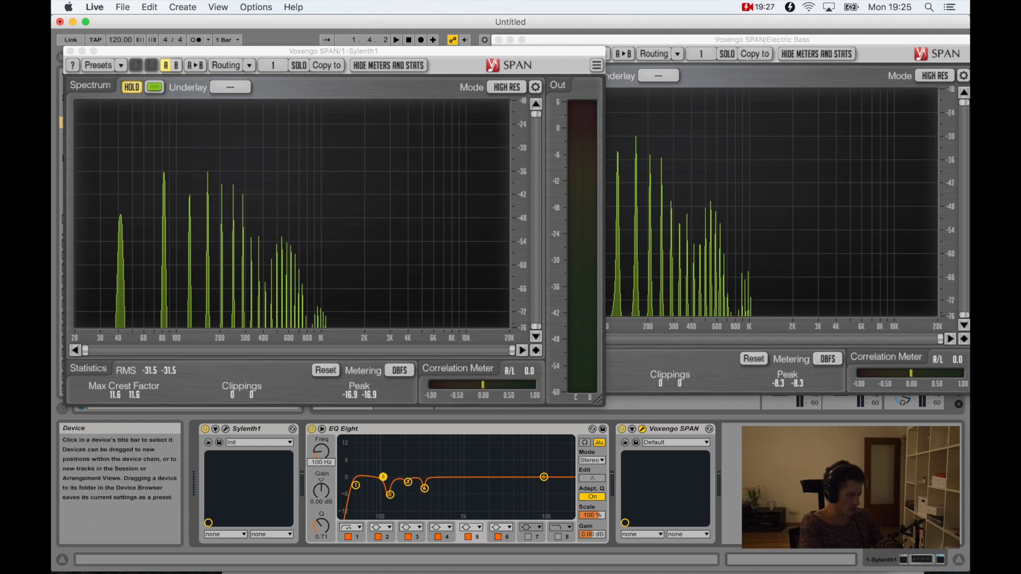
{"action": "left_click", "coordinate": [320, 467]}
{"action": "type", "text": "1000"}
{"action": "key", "text": "Return"}
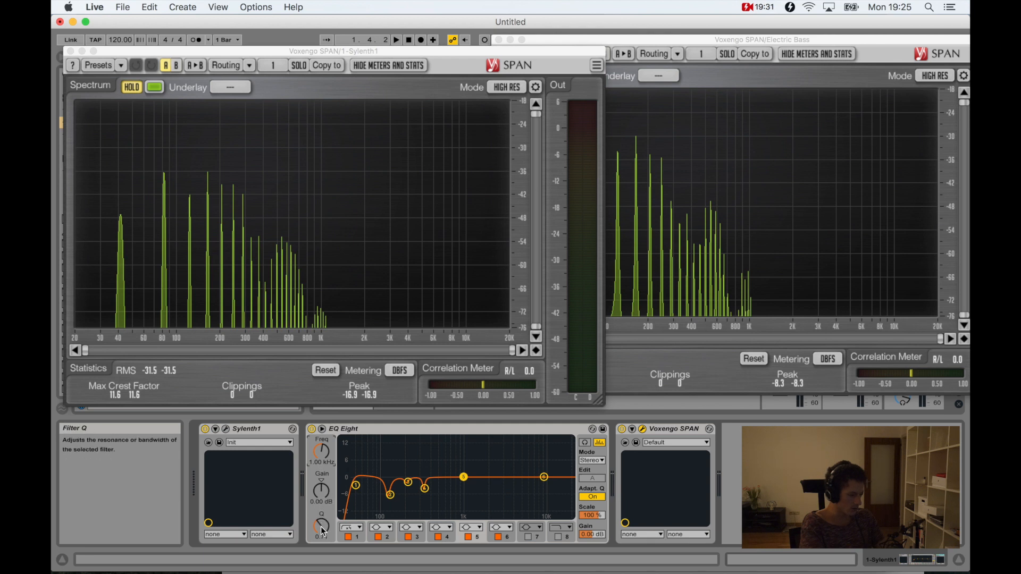
{"action": "left_click_drag", "start_coordinate": [324, 503], "coordinate": [324, 478]}
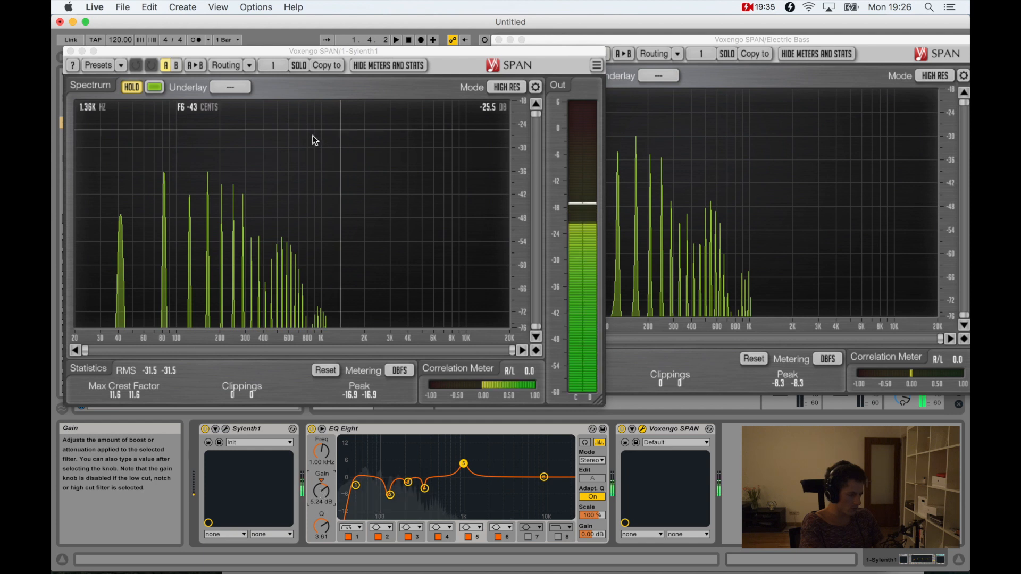
{"action": "left_click", "coordinate": [130, 89]}
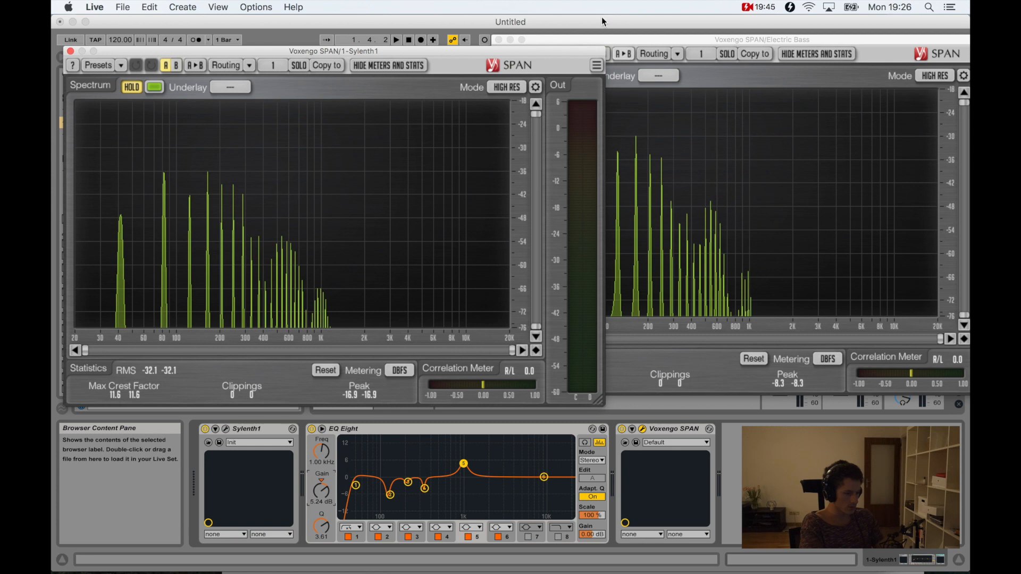
Bring up the Electric Bass spectrum for reference and set EQ Eight band 6 to 541 Hz, 3.10 dB gain and a Q of 1.14
{"action": "left_click", "coordinate": [714, 228]}
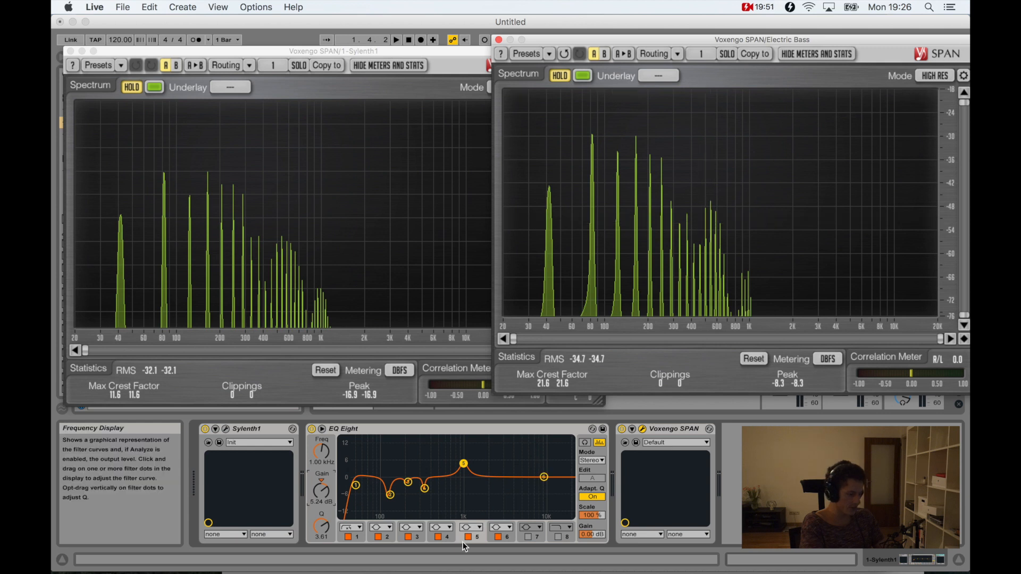
{"action": "left_click", "coordinate": [497, 536]}
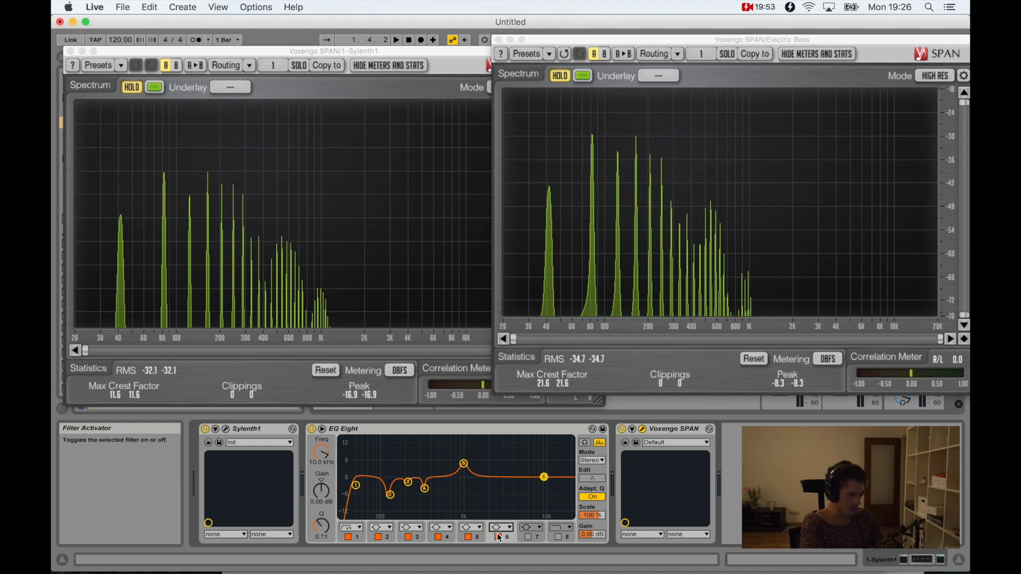
{"action": "left_click_drag", "start_coordinate": [321, 451], "coordinate": [321, 448]}
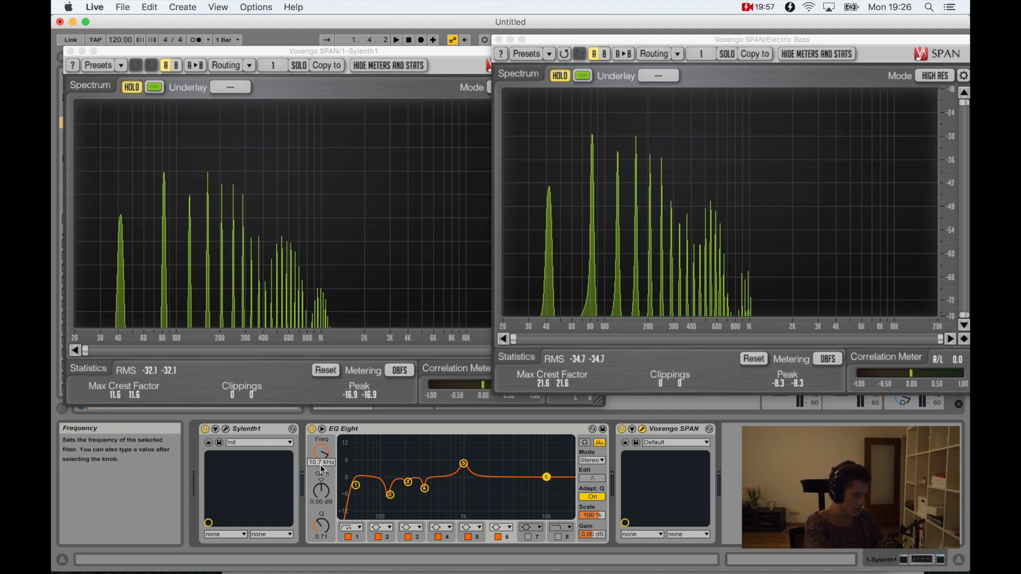
{"action": "key", "text": "Return"}
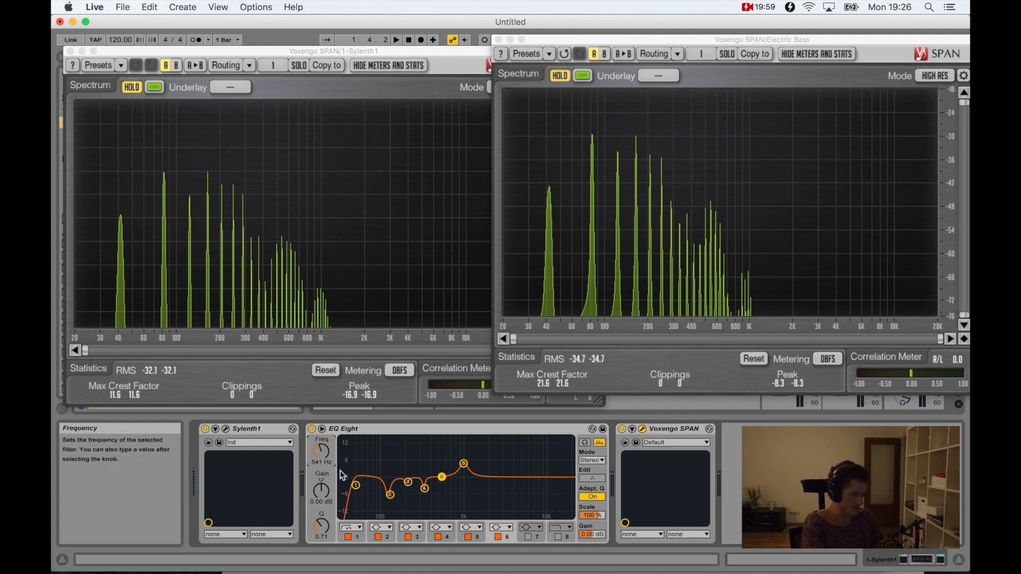
{"action": "left_click_drag", "start_coordinate": [321, 490], "coordinate": [321, 481]}
{"action": "left_click_drag", "start_coordinate": [322, 526], "coordinate": [321, 516]}
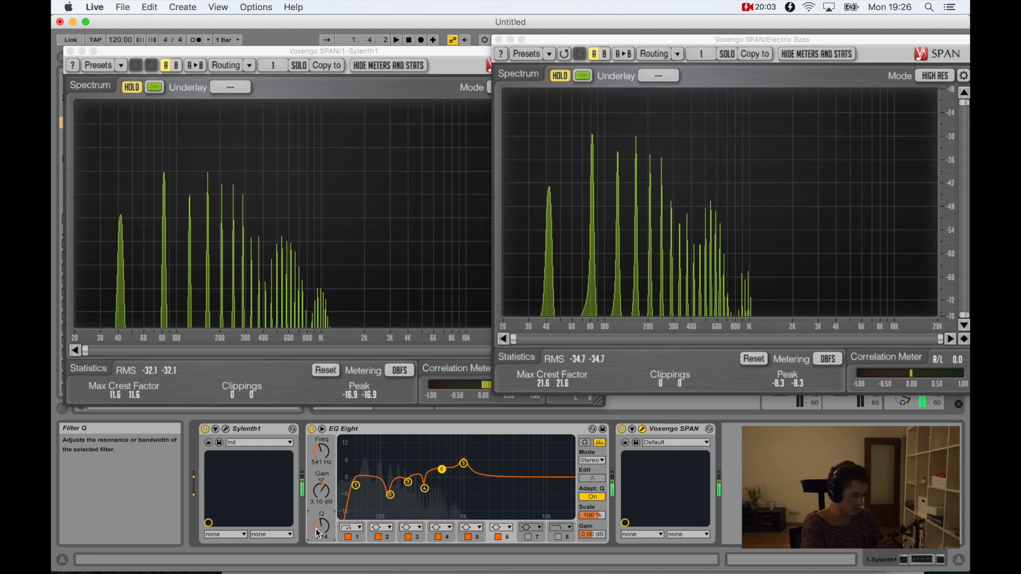
Recapture the held Sylenth1 spectrum, compare it with the Electric Bass spectrum, and close both SPAN windows
{"action": "left_click", "coordinate": [132, 86]}
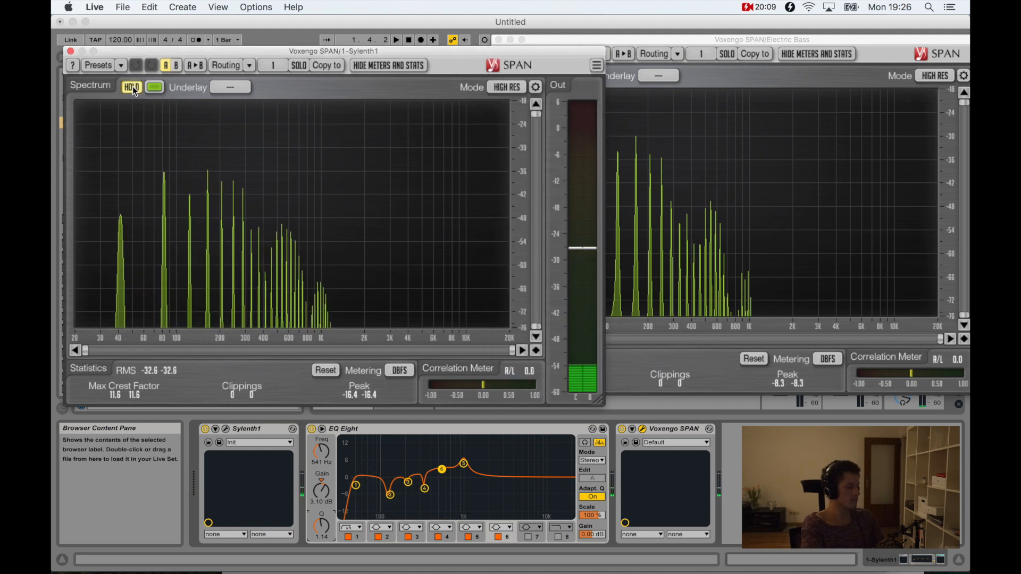
{"action": "left_click", "coordinate": [709, 42]}
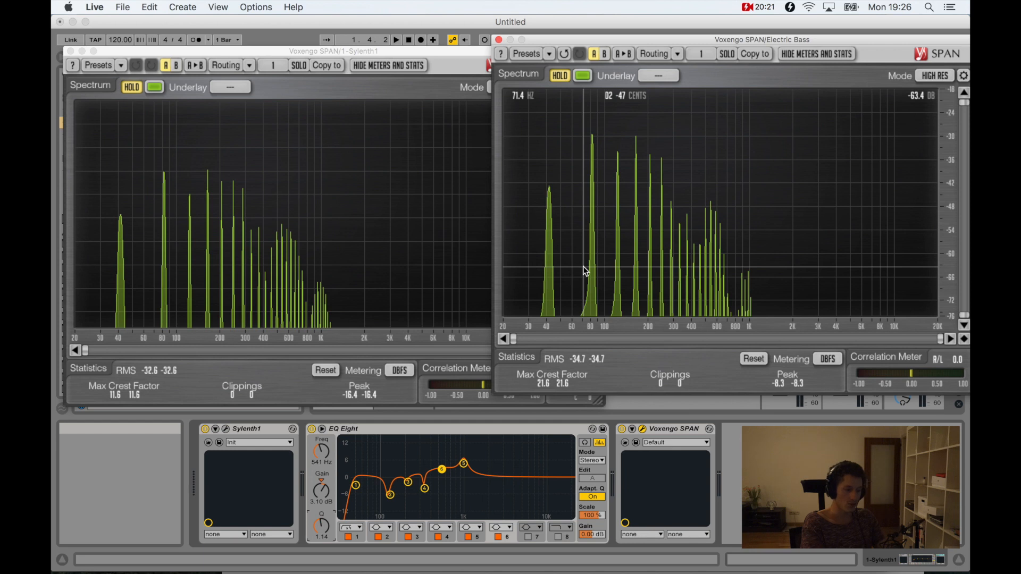
{"action": "left_click", "coordinate": [499, 40]}
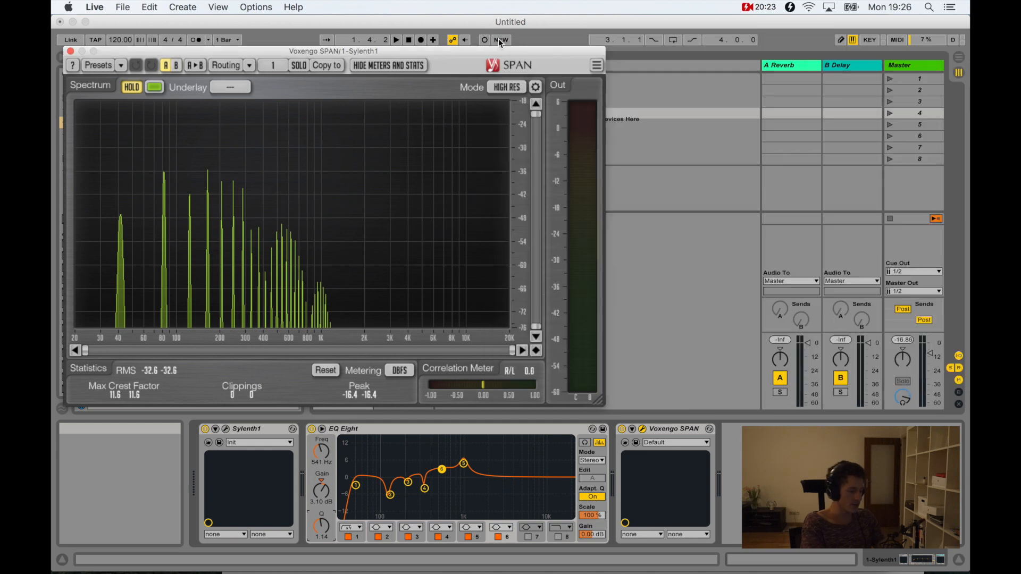
{"action": "left_click", "coordinate": [71, 51]}
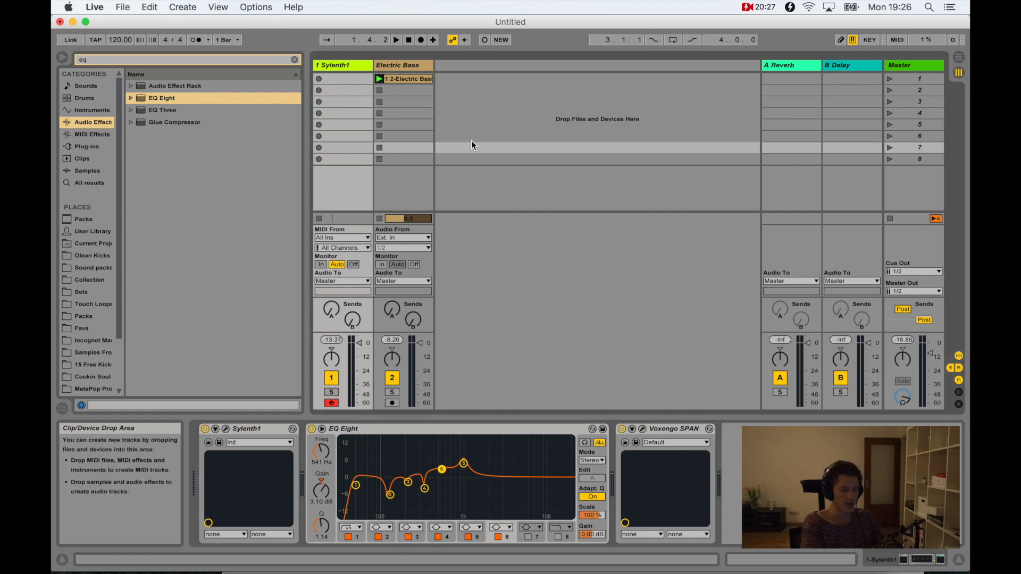
Play the recorded electric bass clip and a Sylenth1 note to compare the two sounds by ear
{"action": "key", "text": "space"}
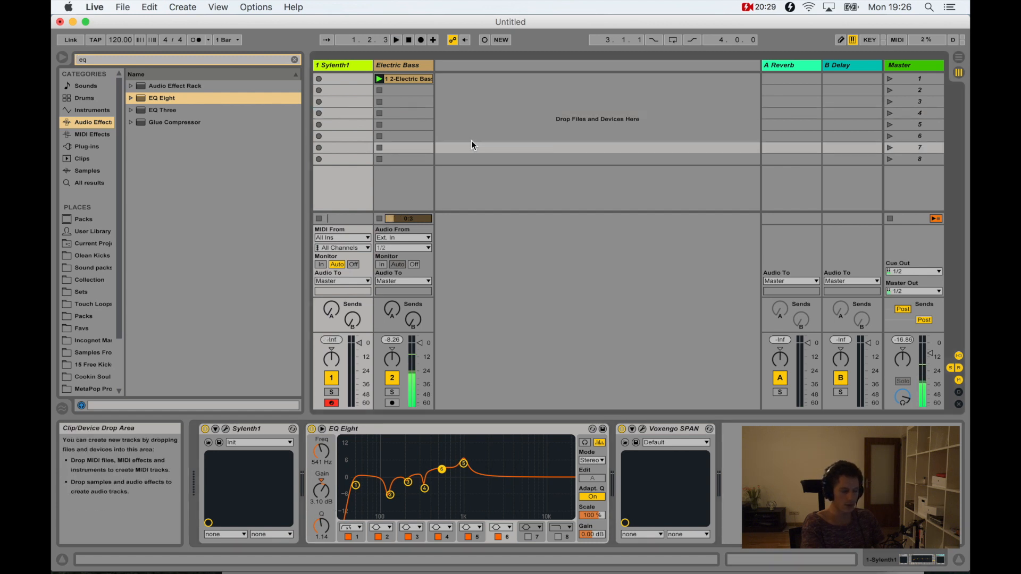
{"action": "key", "text": "space"}
{"action": "key", "text": "d"}
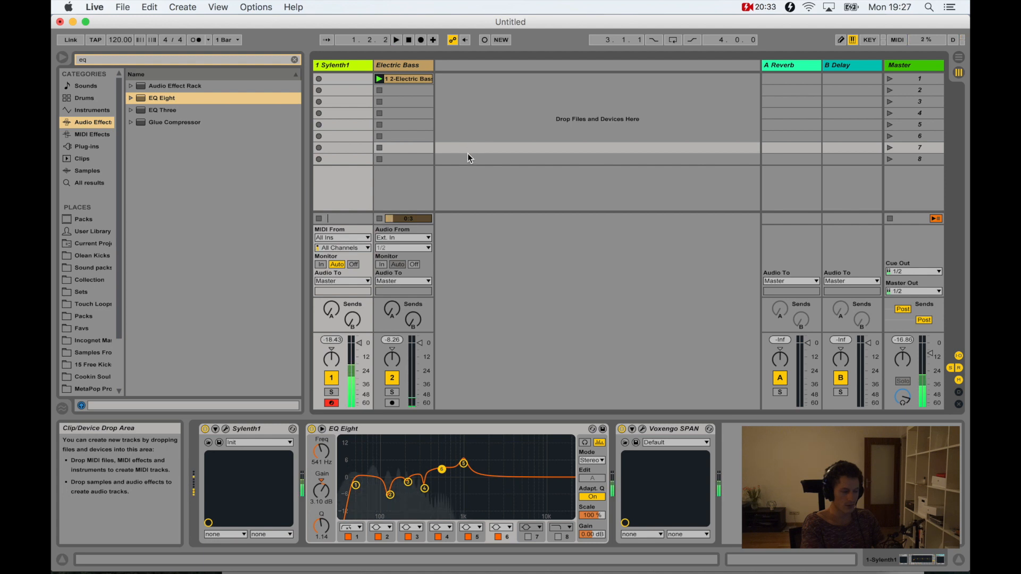
Open Sylenth1, lengthen amp envelope A's decay with its sustain at about 6.9, and set the main volume to about 4.8
{"action": "left_click", "coordinate": [226, 429]}
{"action": "mouse_move", "coordinate": [654, 334]}
{"action": "left_mouse_down"}
{"action": "mouse_move", "coordinate": [655, 313]}
{"action": "mouse_move", "coordinate": [655, 324]}
{"action": "left_mouse_up"}
{"action": "key", "text": "space"}
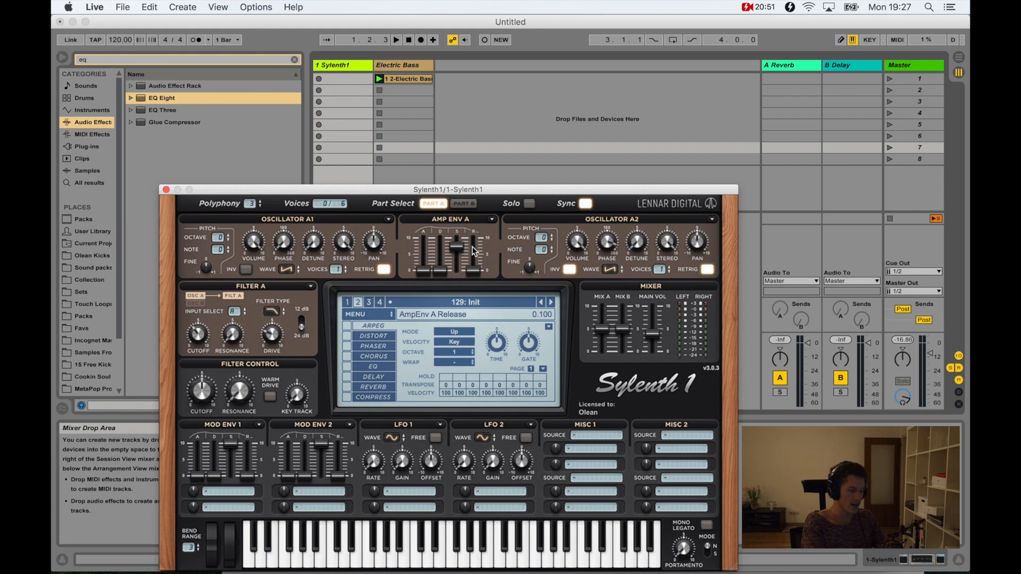
{"action": "left_click_drag", "start_coordinate": [442, 273], "coordinate": [458, 257]}
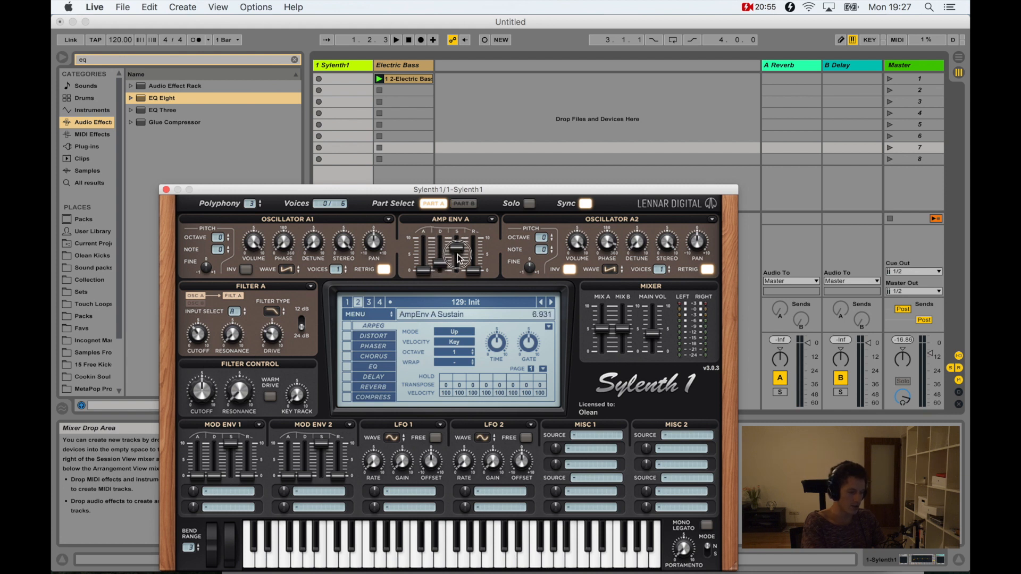
{"action": "left_click_drag", "start_coordinate": [653, 333], "coordinate": [656, 321]}
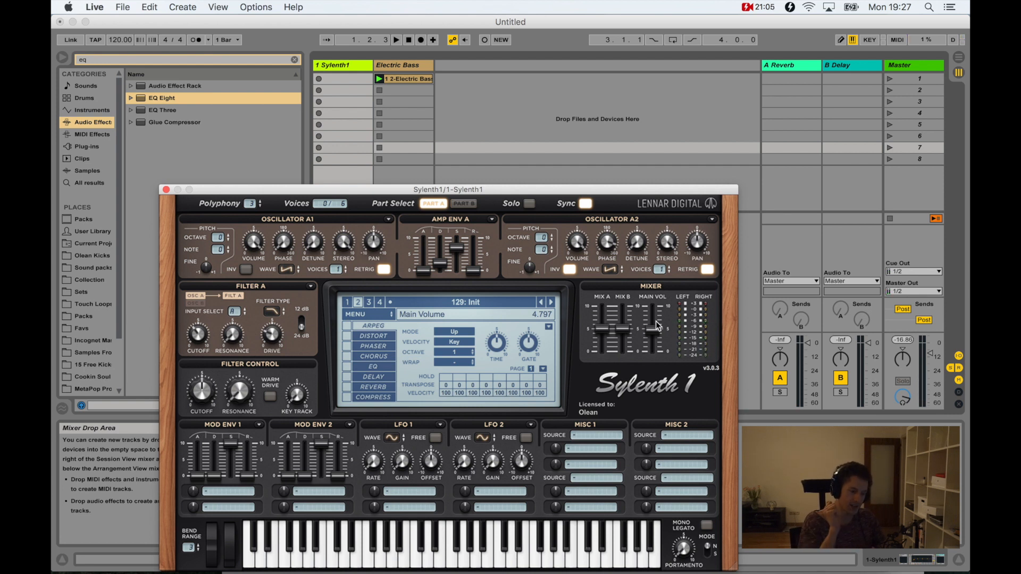
Fine-tune the decay and sustain of Sylenth1's amp envelope A
{"action": "left_click", "coordinate": [439, 263]}
{"action": "left_click", "coordinate": [453, 251]}
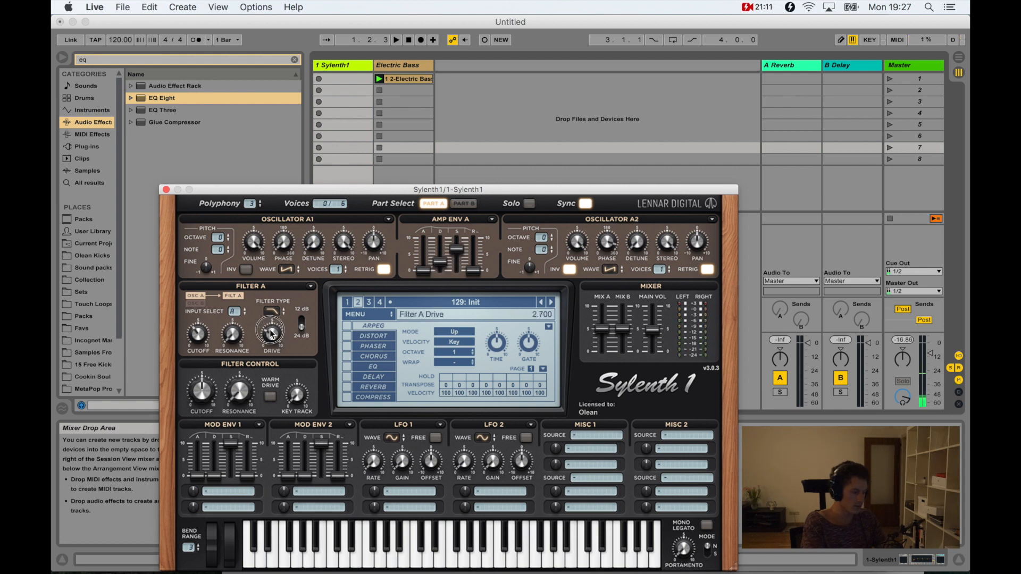
{"action": "left_click_drag", "start_coordinate": [456, 250], "coordinate": [439, 257]}
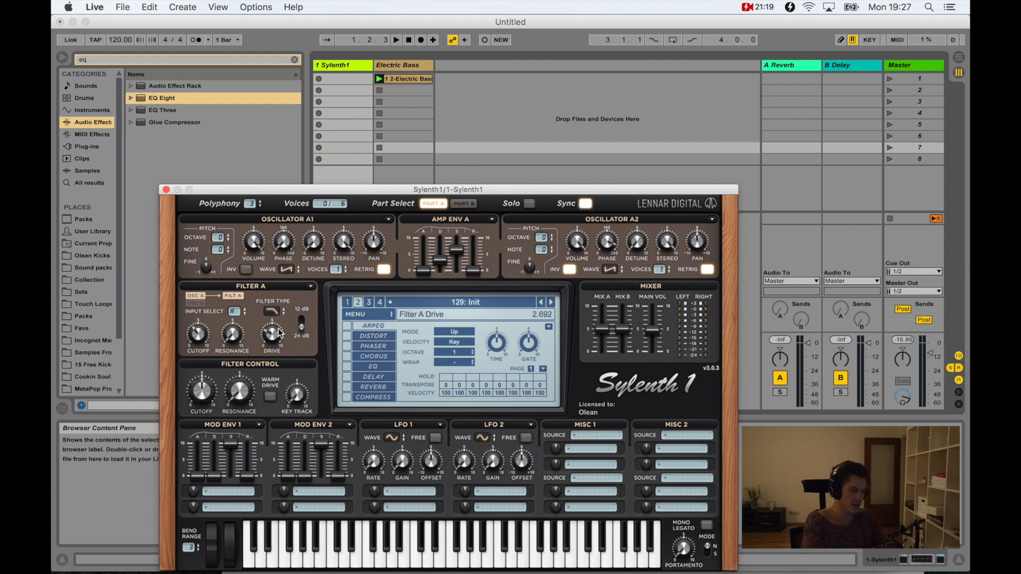
Adjust Filter A's drive, set the main volume to about 5.2, and play the recorded bass for comparison
{"action": "left_click_drag", "start_coordinate": [271, 335], "coordinate": [269, 332]}
{"action": "left_click_drag", "start_coordinate": [653, 332], "coordinate": [653, 327]}
{"action": "key", "text": "space"}
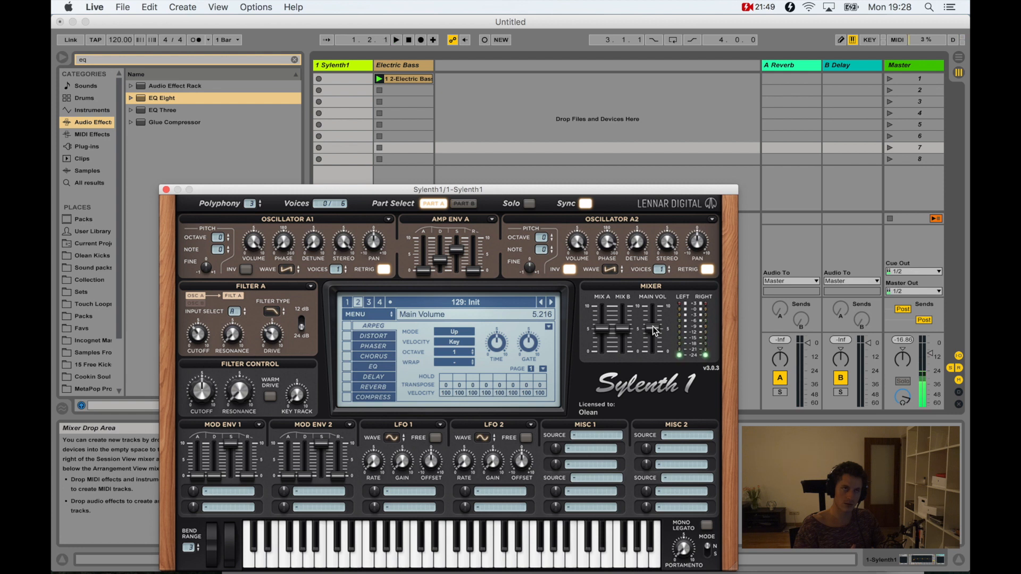
Lengthen amp envelope A's release slightly and try out Filter A's resonance against the recorded bass
{"action": "mouse_move", "coordinate": [473, 270]}
{"action": "left_mouse_down"}
{"action": "mouse_move", "coordinate": [476, 250]}
{"action": "mouse_move", "coordinate": [478, 258]}
{"action": "left_mouse_up"}
{"action": "key", "text": "space"}
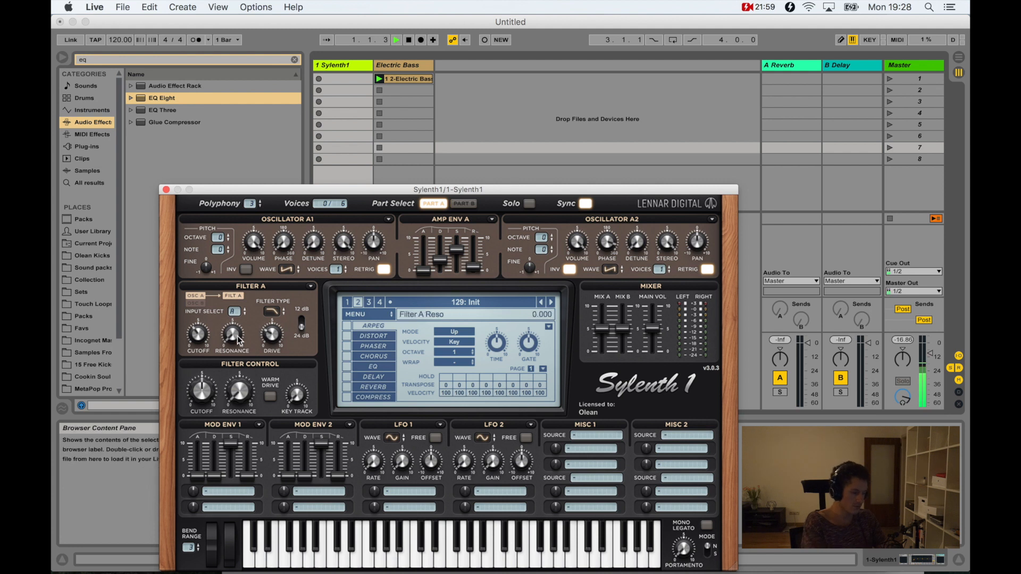
{"action": "left_click_drag", "start_coordinate": [233, 337], "coordinate": [236, 298]}
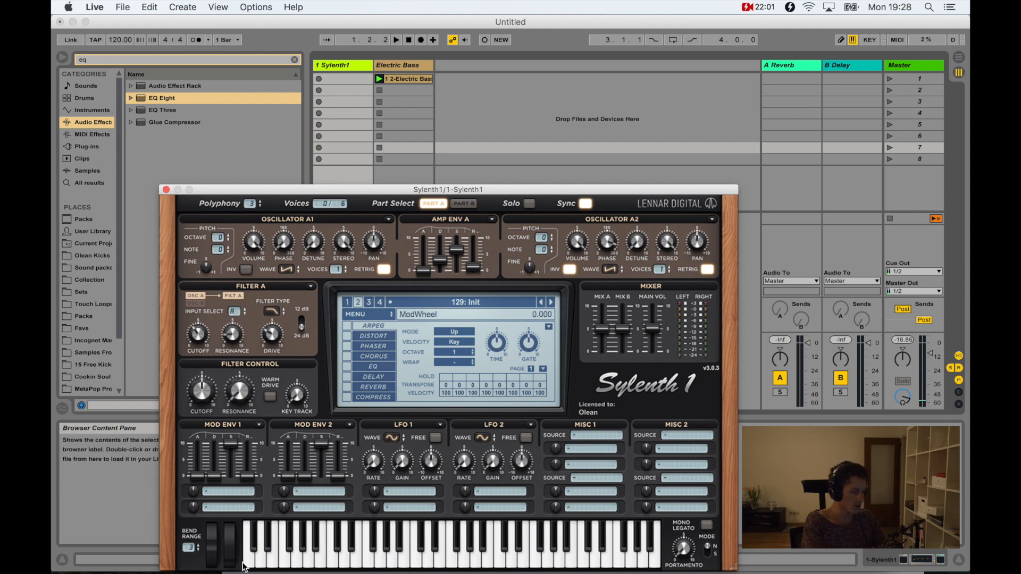
Route Mod Env 1 to Cutoff A and B, with minimum sustain, a decay of about 2.4 and a small modulation amount
{"action": "left_click", "coordinate": [227, 497]}
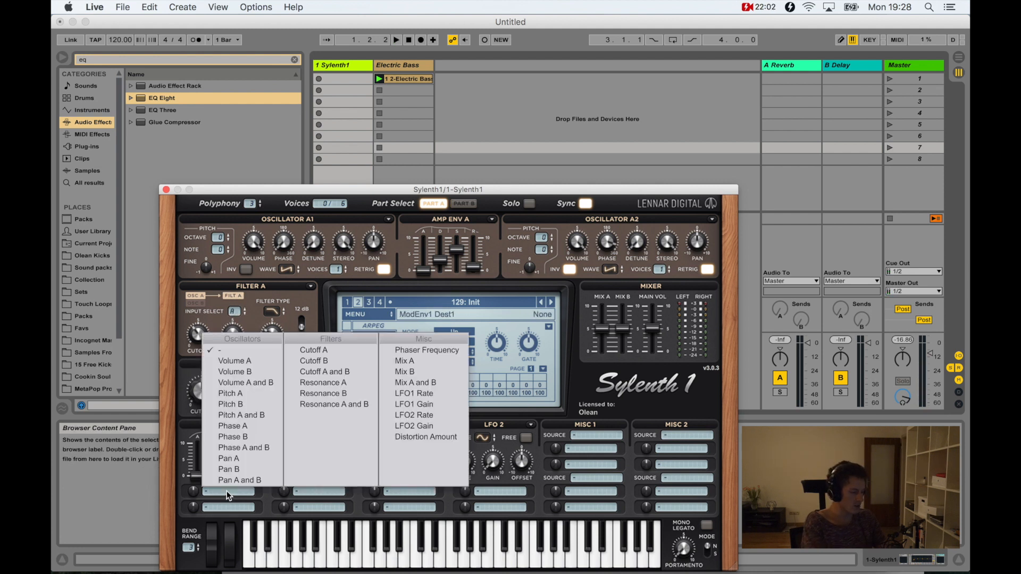
{"action": "left_click", "coordinate": [340, 375]}
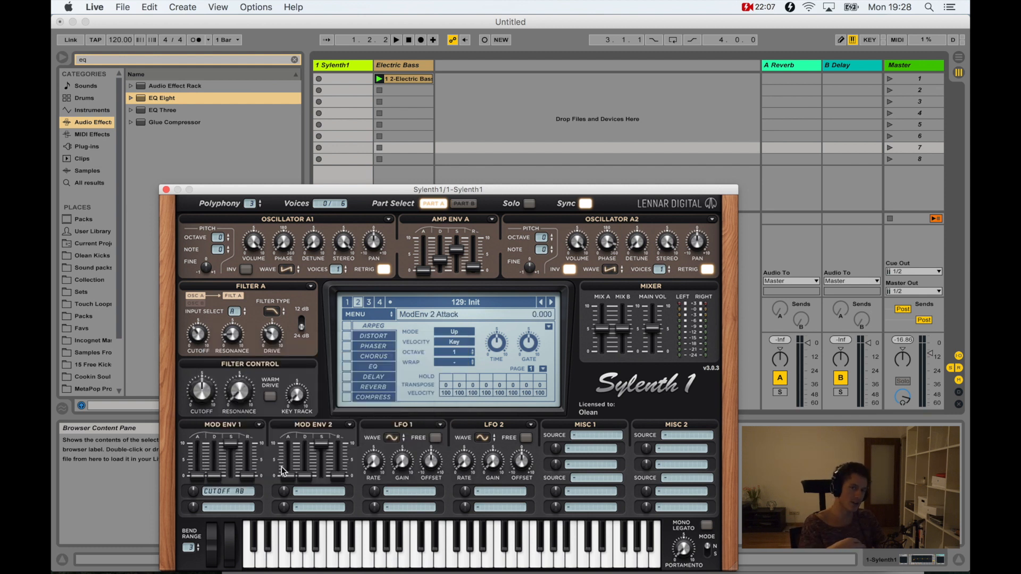
{"action": "left_click_drag", "start_coordinate": [231, 451], "coordinate": [255, 456]}
{"action": "left_click_drag", "start_coordinate": [196, 493], "coordinate": [196, 490]}
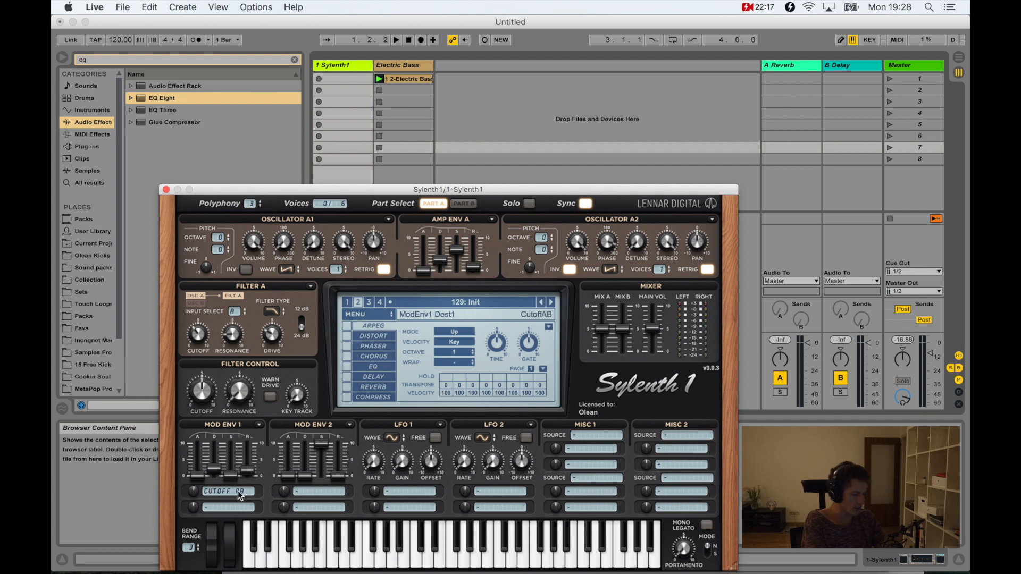
{"action": "left_click_drag", "start_coordinate": [193, 493], "coordinate": [193, 495]}
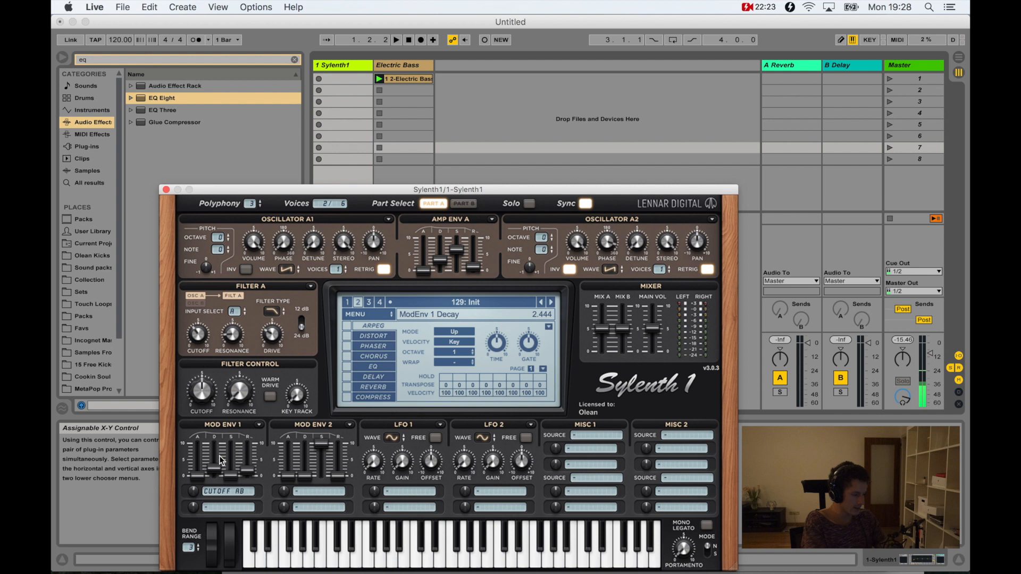
Fine-tune Mod Env 1's decay and release, set its cutoff modulation amount to about 0.6, and set Filter A's cutoff to about 3.5
{"action": "left_click", "coordinate": [198, 334]}
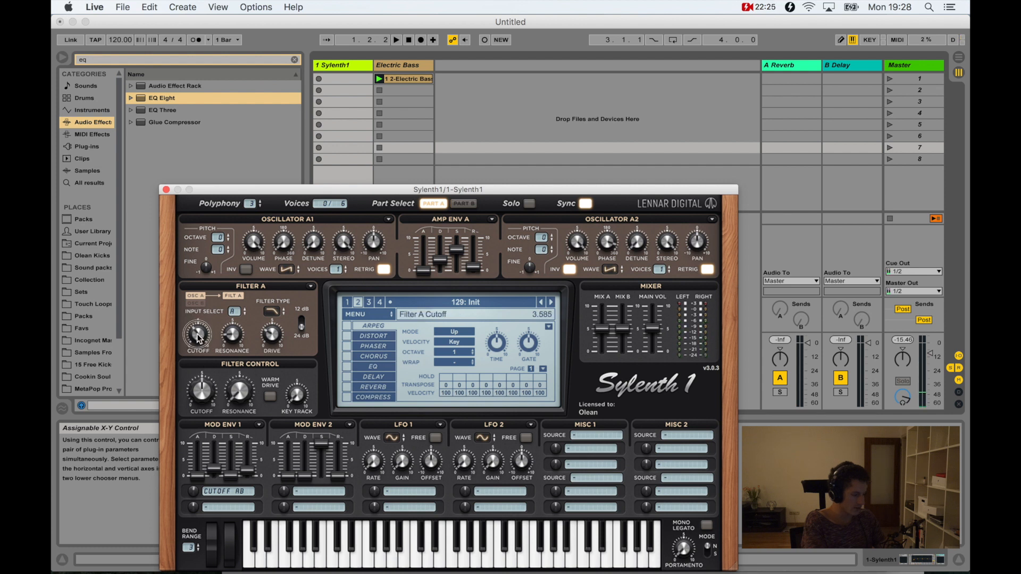
{"action": "left_click_drag", "start_coordinate": [195, 495], "coordinate": [212, 440]}
{"action": "left_click", "coordinate": [247, 468]}
{"action": "left_click", "coordinate": [219, 466]}
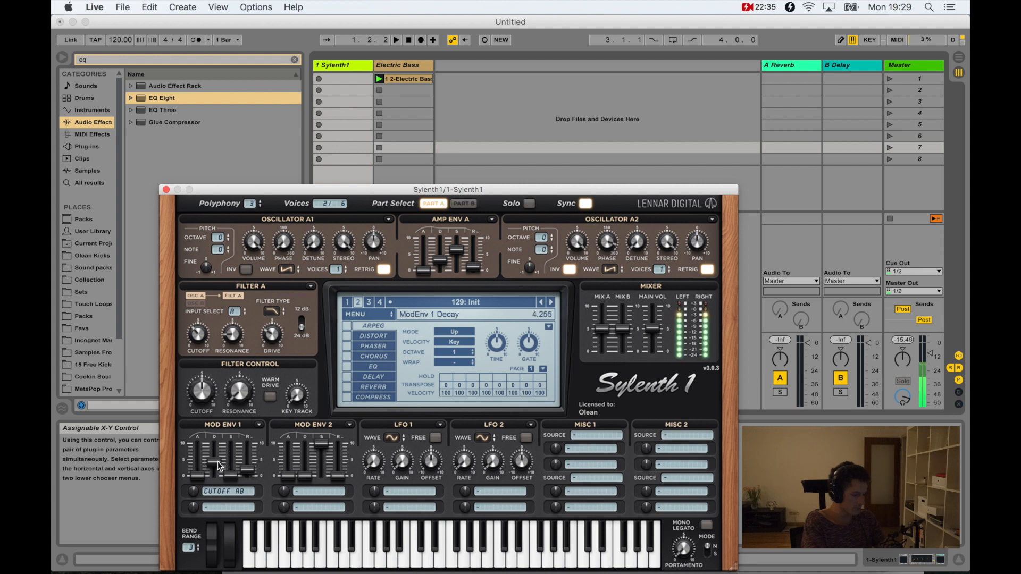
{"action": "left_click_drag", "start_coordinate": [215, 462], "coordinate": [197, 495]}
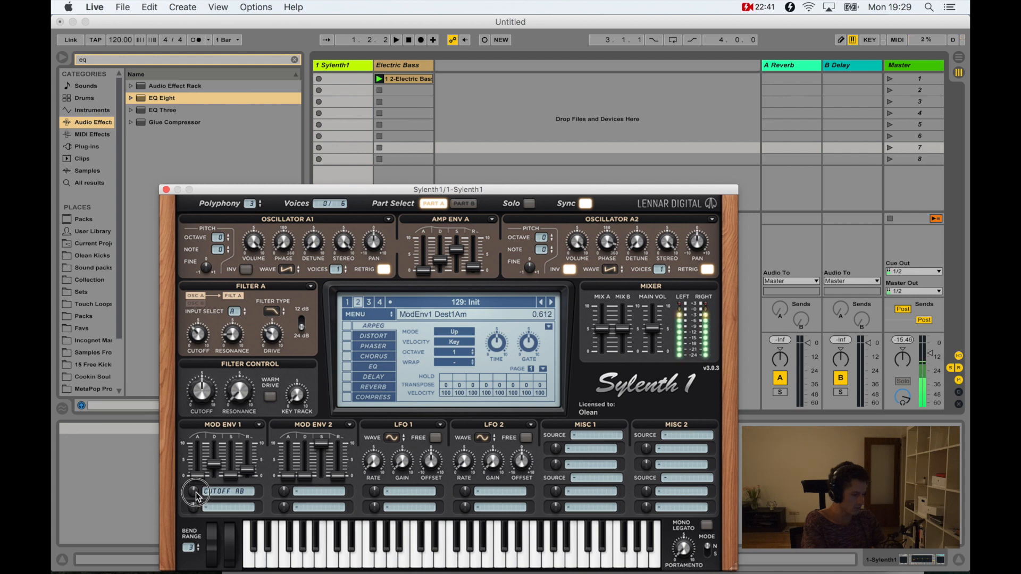
{"action": "left_click", "coordinate": [197, 496]}
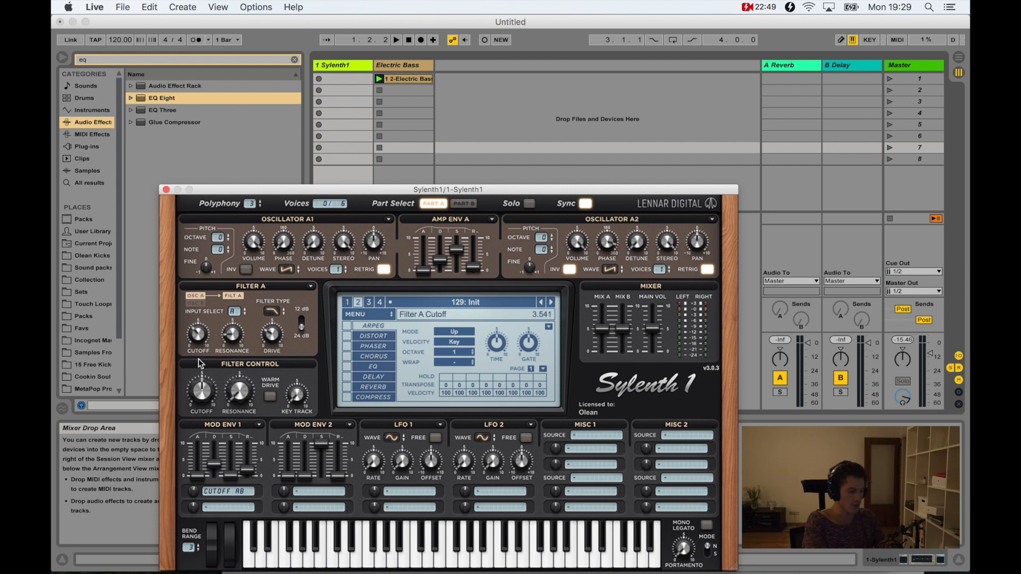
Readjust amp envelope A with a sustain of about 7.5 and fine-tune the main volume
{"action": "left_click_drag", "start_coordinate": [440, 259], "coordinate": [460, 247]}
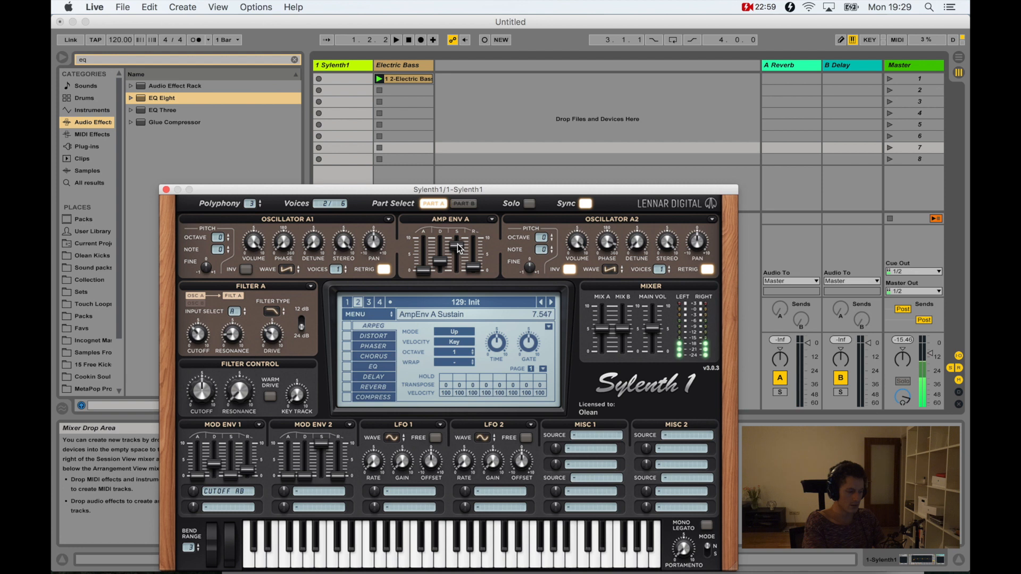
{"action": "left_click_drag", "start_coordinate": [654, 330], "coordinate": [658, 339]}
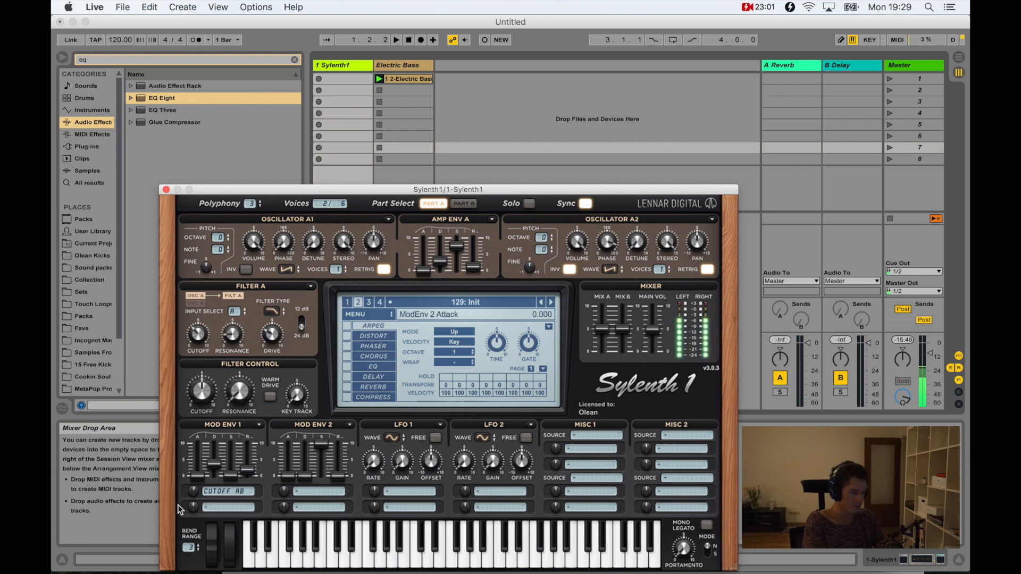
Check Mod Env 1's decay and cutoff modulation amount, and compare the synth sound with the recorded electric bass
{"action": "left_click", "coordinate": [217, 468]}
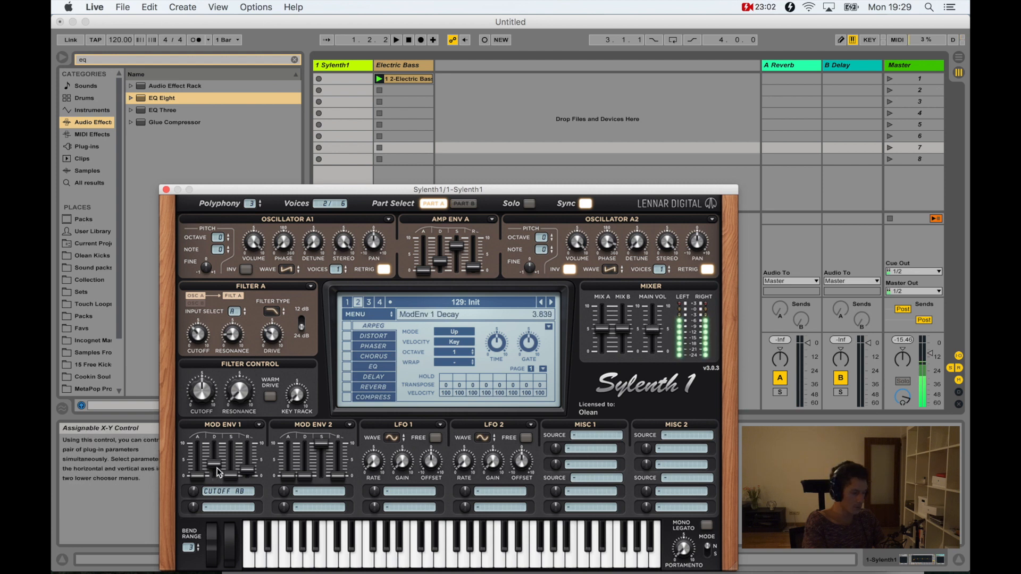
{"action": "left_click", "coordinate": [194, 492]}
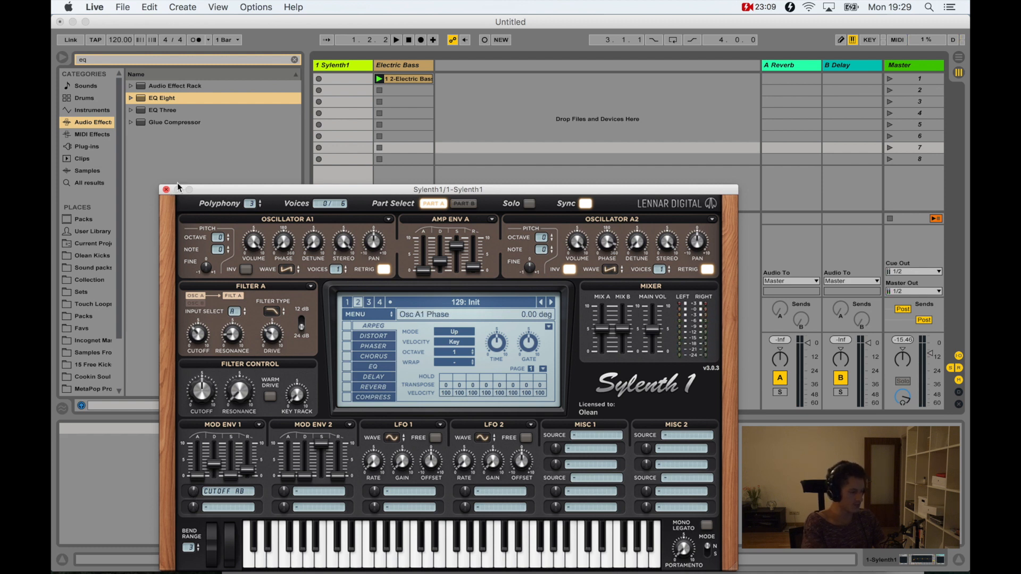
{"action": "left_click", "coordinate": [402, 64]}
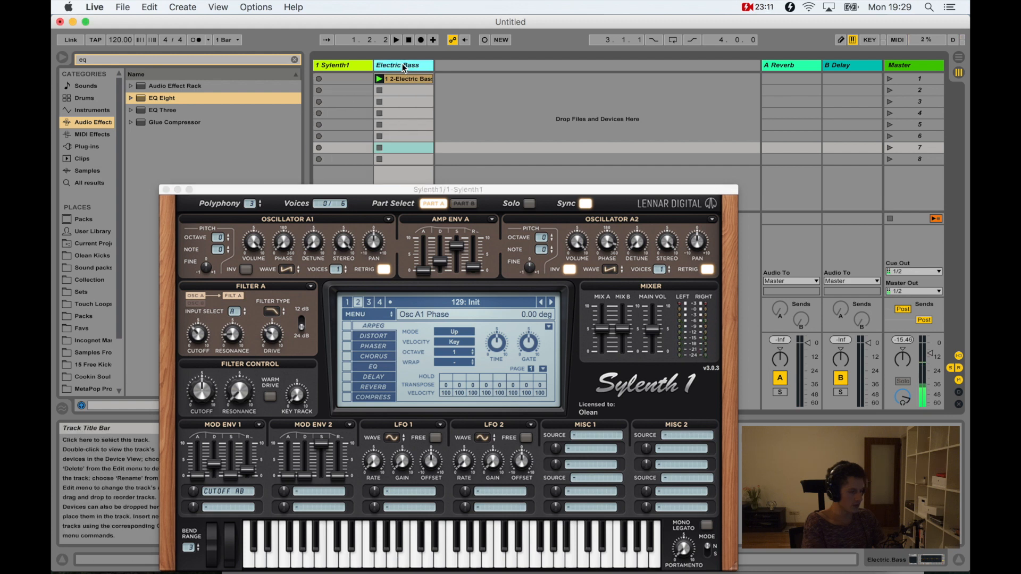
{"action": "key", "text": "space"}
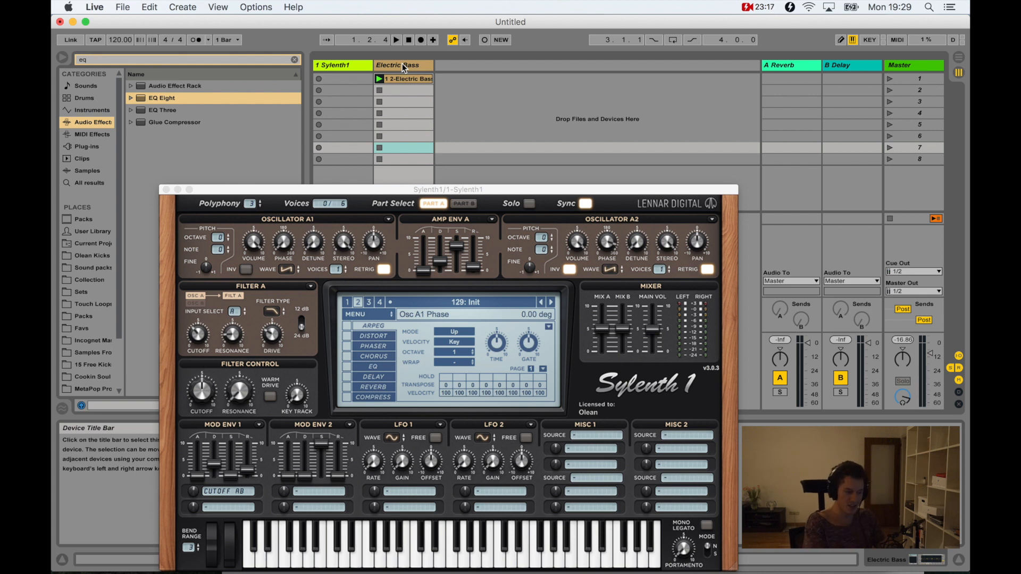
Set Oscillators A1 and A2 to 2 voices each and try out Oscillator A1's detune and stereo width
{"action": "left_click_drag", "start_coordinate": [341, 272], "coordinate": [337, 252]}
{"action": "left_click_drag", "start_coordinate": [660, 271], "coordinate": [642, 202]}
{"action": "left_click_drag", "start_coordinate": [305, 251], "coordinate": [308, 209]}
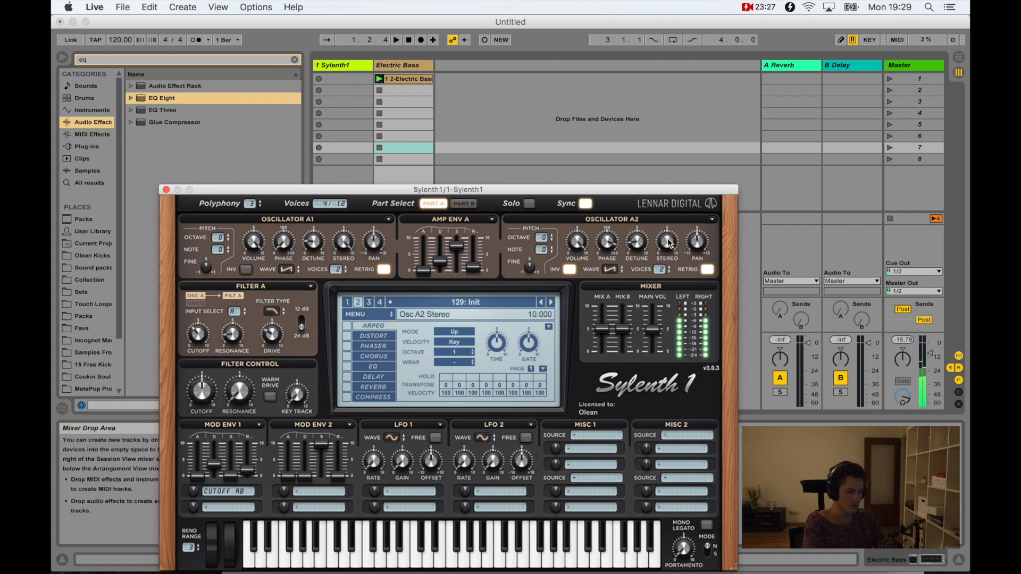
{"action": "left_click_drag", "start_coordinate": [345, 246], "coordinate": [364, 543]}
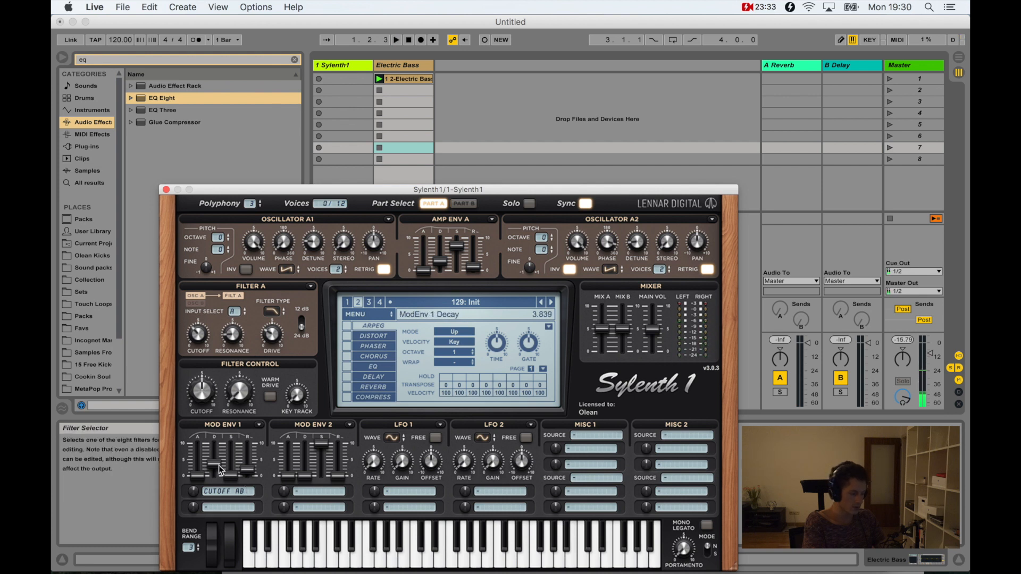
Set Mod Env 1's cutoff modulation amount to 0.430 and compare the result with the recorded bass
{"action": "left_click_drag", "start_coordinate": [194, 492], "coordinate": [194, 497]}
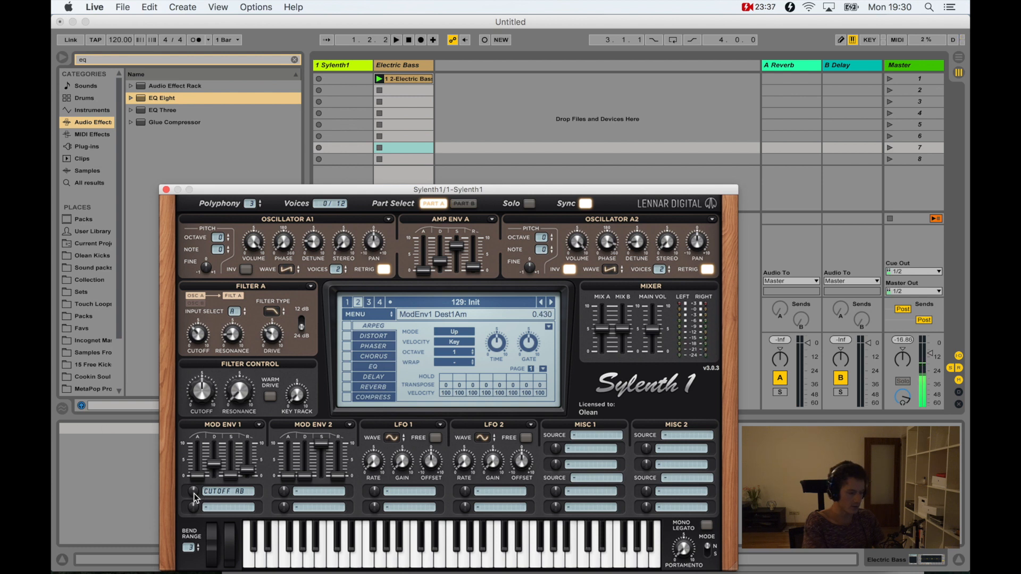
{"action": "key", "text": "space"}
{"action": "key", "text": "space"}
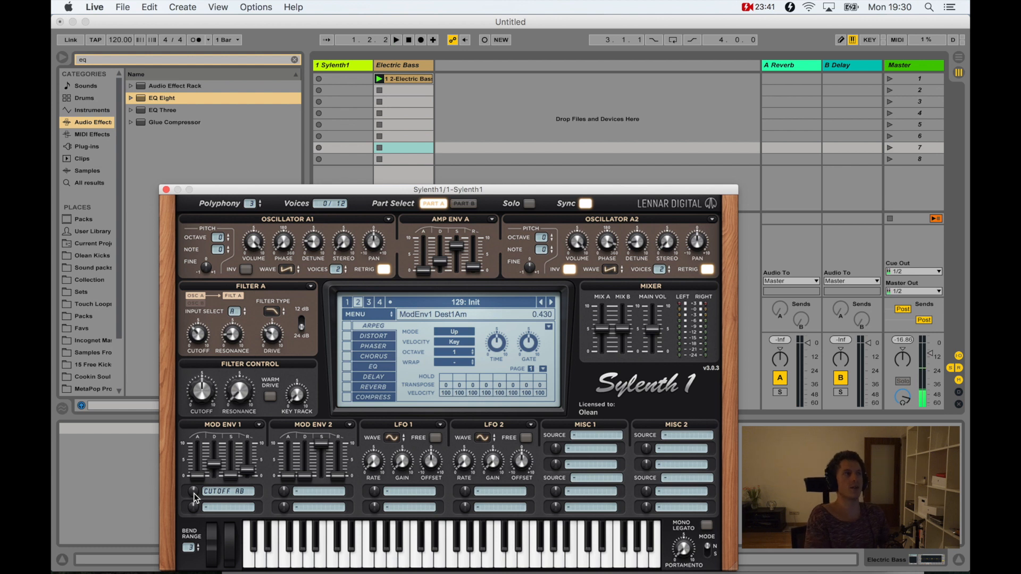